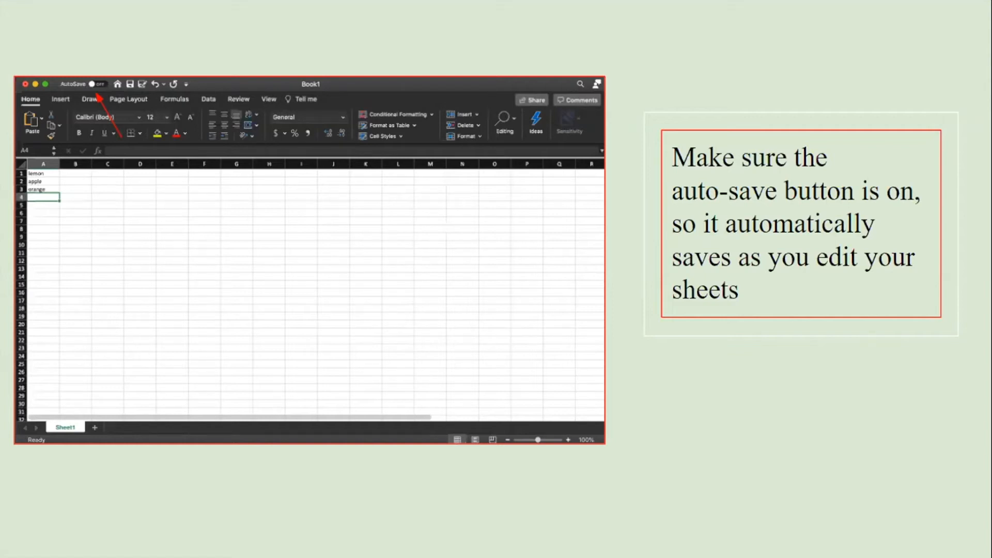
{"action": "key", "text": "Right"}
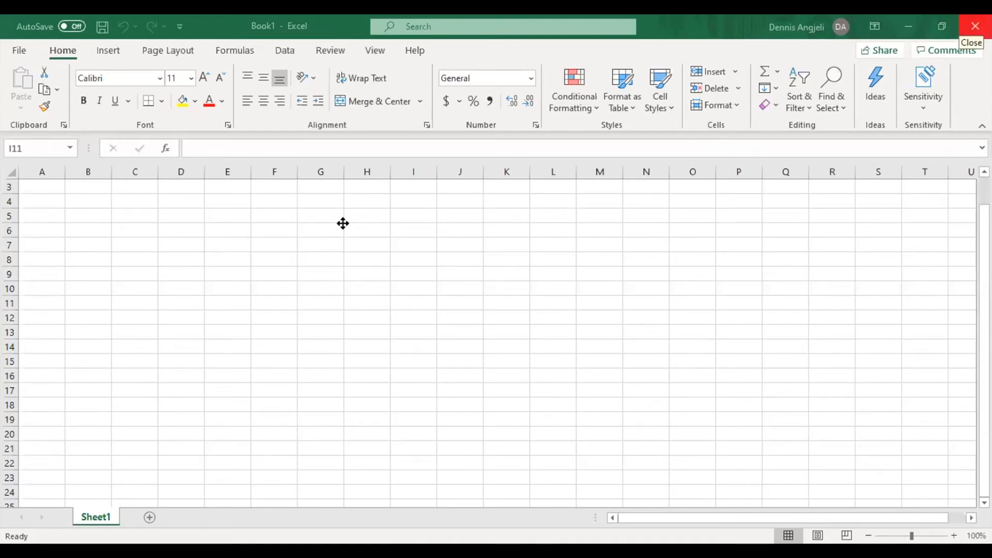
Step: Browse the available templates and create a new blank workbook
{"action": "left_click", "coordinate": [20, 52]}
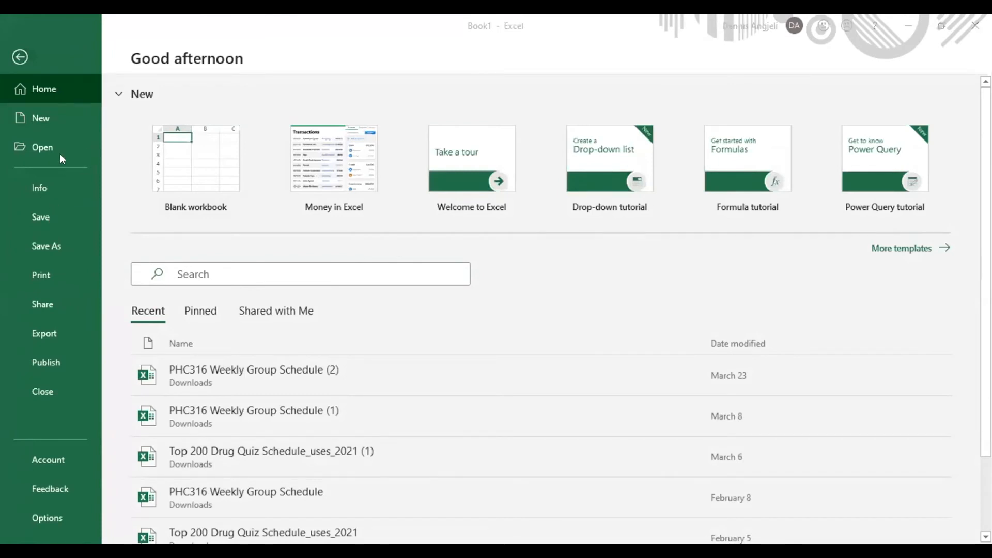
{"action": "left_click", "coordinate": [40, 116]}
{"action": "left_click", "coordinate": [46, 112]}
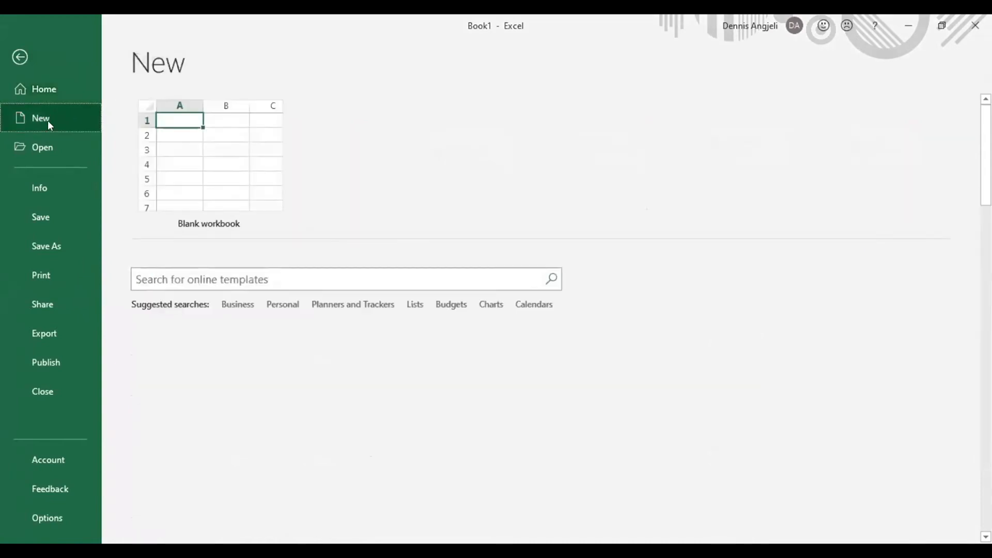
{"action": "scroll", "coordinate": [532, 310], "scroll_direction": "down", "scroll_amount": 3}
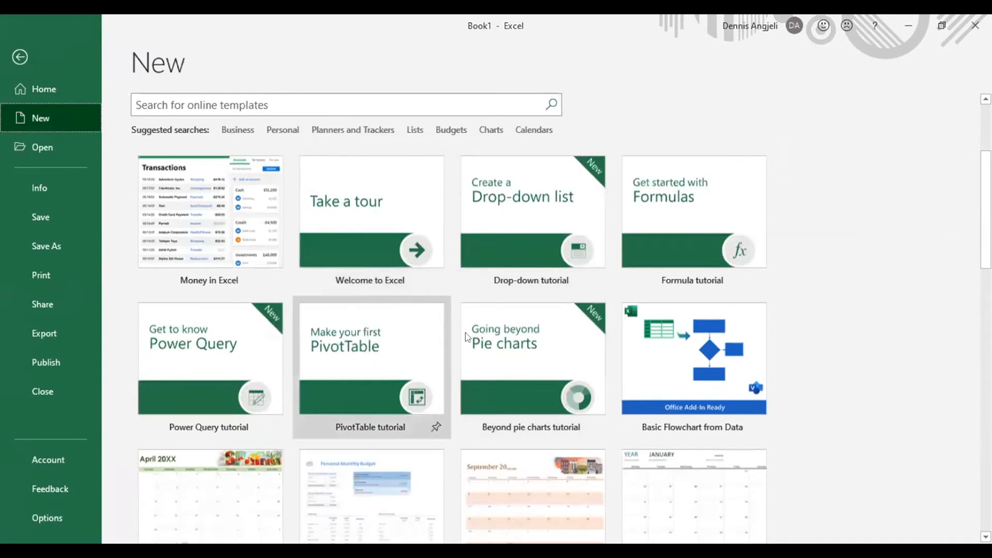
{"action": "scroll", "coordinate": [719, 288], "scroll_direction": "down", "scroll_amount": 3}
{"action": "scroll", "coordinate": [719, 289], "scroll_direction": "down", "scroll_amount": 8}
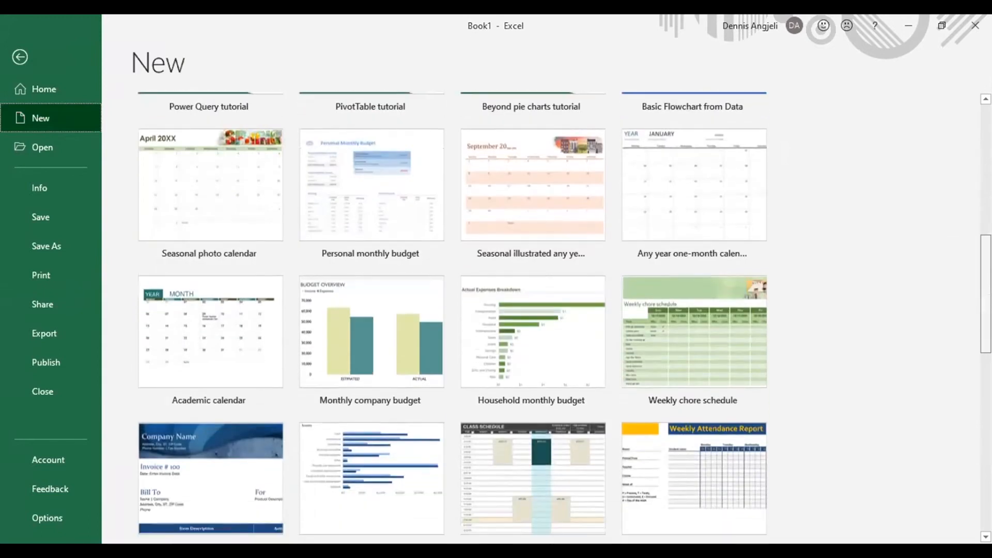
{"action": "scroll", "coordinate": [719, 288], "scroll_direction": "up", "scroll_amount": 14}
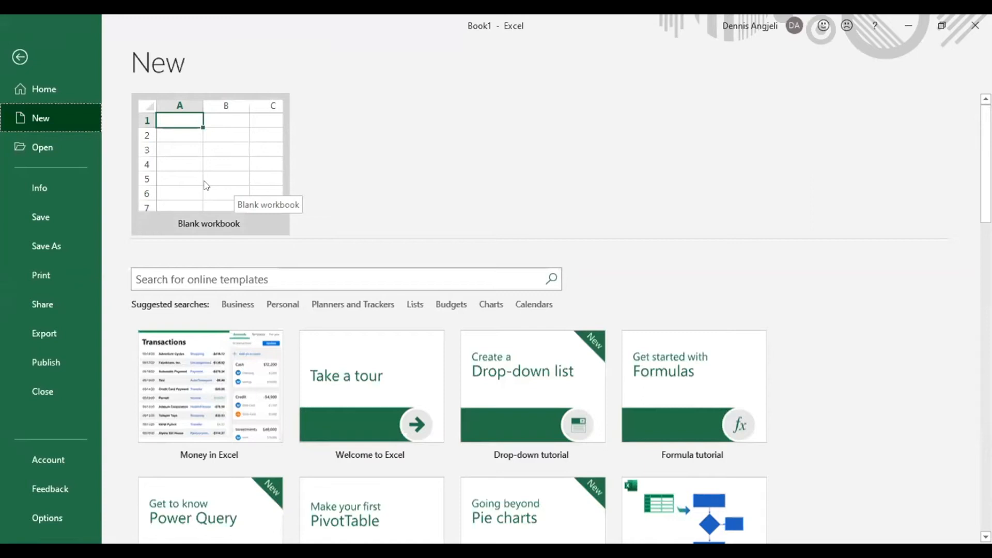
{"action": "left_click", "coordinate": [220, 166]}
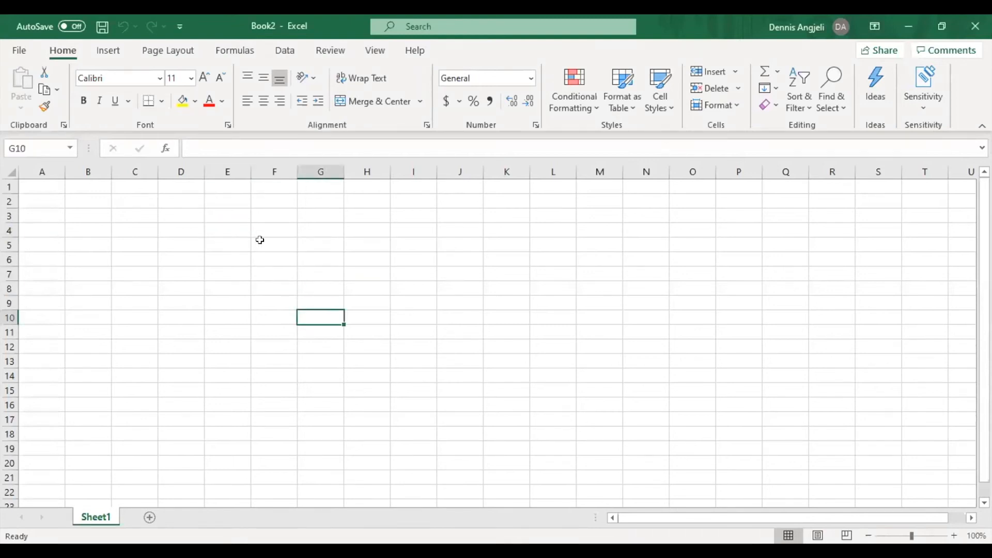
Step: Move the active cell from D6 to E6 and select the cell range A1:E6
{"action": "left_click", "coordinate": [259, 239]}
{"action": "left_click", "coordinate": [225, 297]}
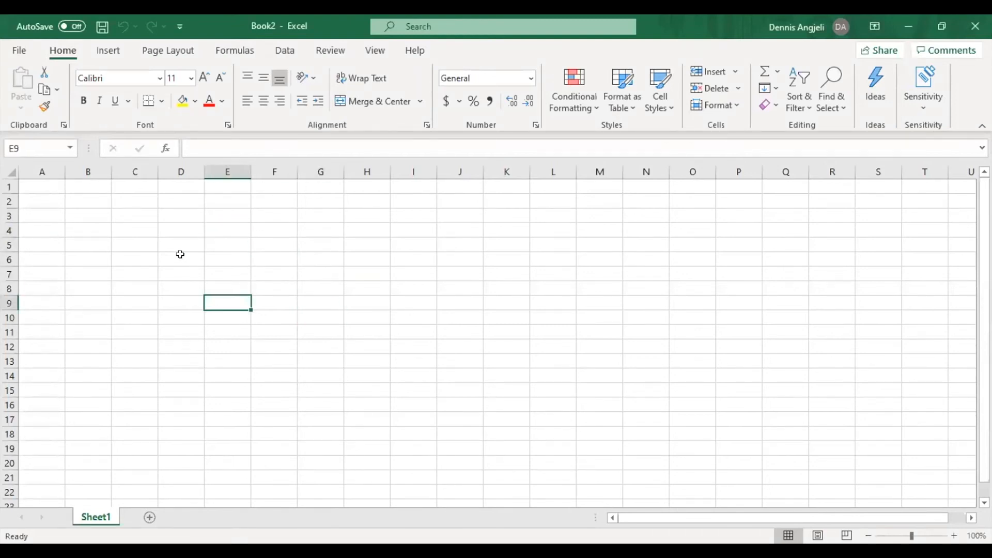
{"action": "left_click", "coordinate": [180, 254]}
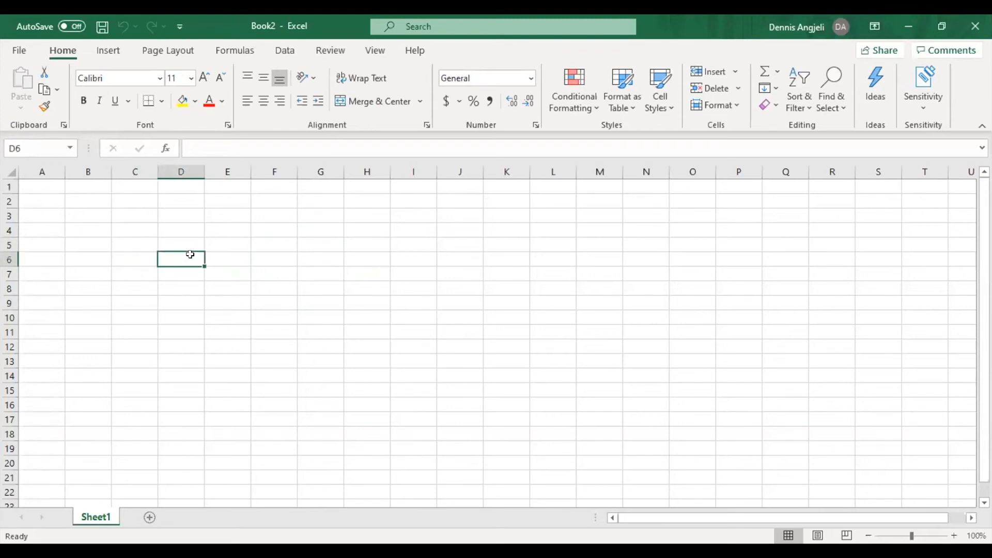
{"action": "key", "text": "Right"}
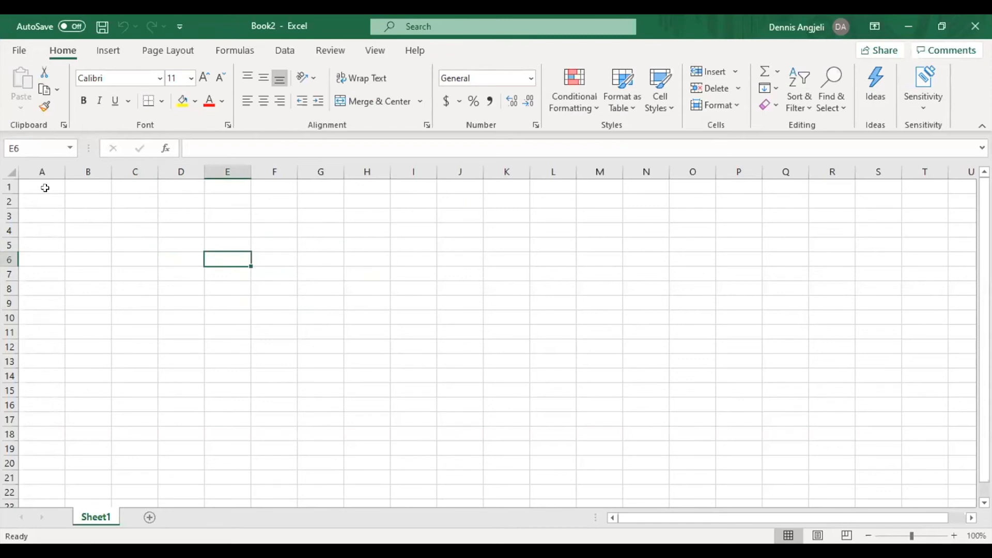
{"action": "mouse_move", "coordinate": [44, 186]}
{"action": "left_mouse_down"}
{"action": "mouse_move", "coordinate": [259, 312]}
{"action": "mouse_move", "coordinate": [518, 401]}
{"action": "mouse_move", "coordinate": [757, 460]}
{"action": "mouse_move", "coordinate": [439, 350]}
{"action": "mouse_move", "coordinate": [40, 193]}
{"action": "mouse_move", "coordinate": [37, 182]}
{"action": "left_mouse_up"}
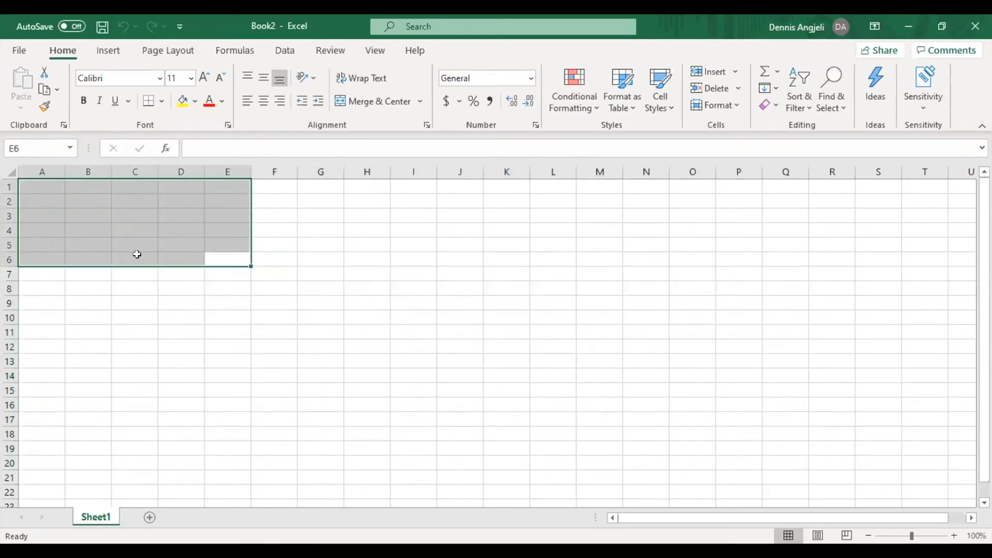
Step: Deselect the range, make F11 the active cell and move it down column F to F14
{"action": "left_click", "coordinate": [267, 334]}
{"action": "left_click", "coordinate": [160, 275]}
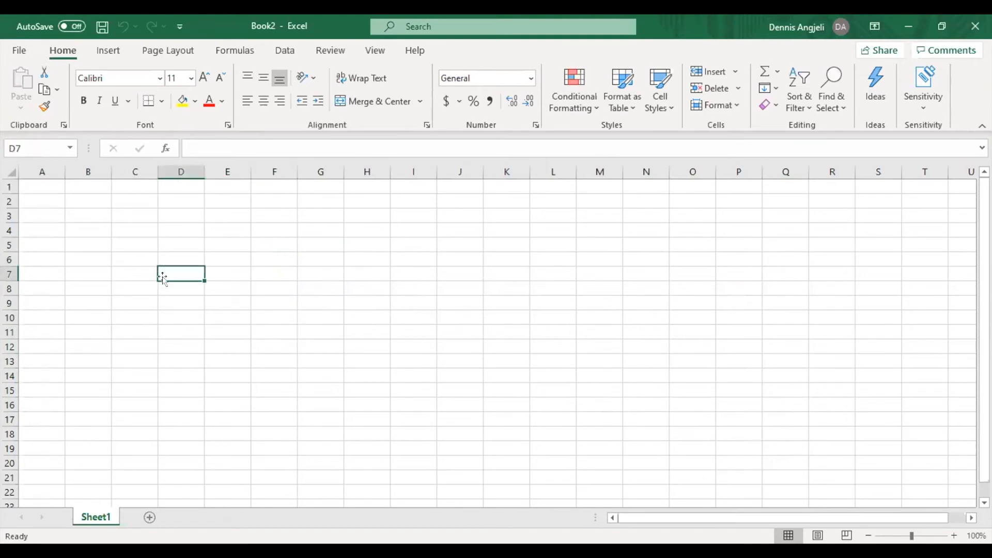
{"action": "left_click", "coordinate": [265, 321]}
{"action": "left_click", "coordinate": [289, 328]}
{"action": "key", "text": "Down"}
{"action": "key", "text": "Down"}
{"action": "key", "text": "Down"}
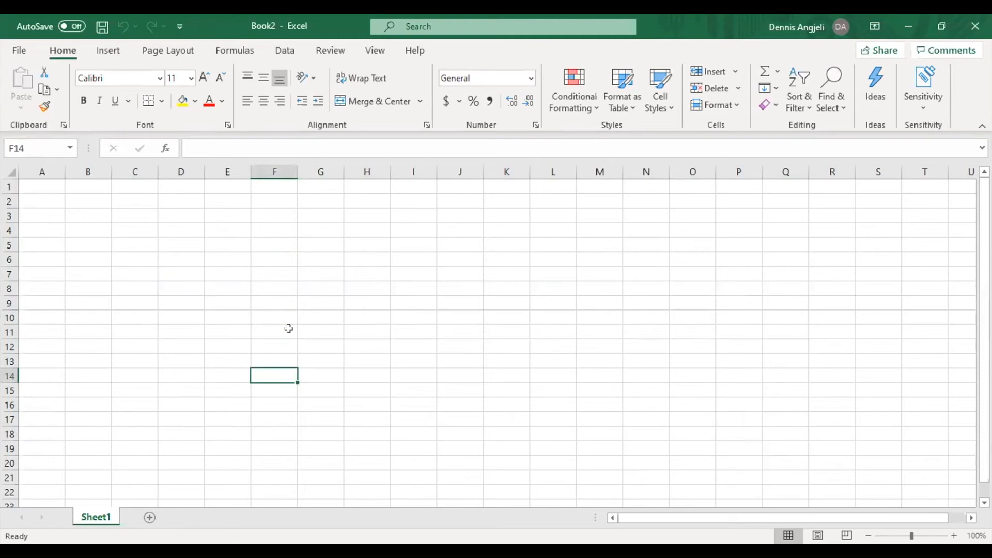
Step: Select cell A1, then make A10 active and move up column A to A5
{"action": "left_click", "coordinate": [32, 187]}
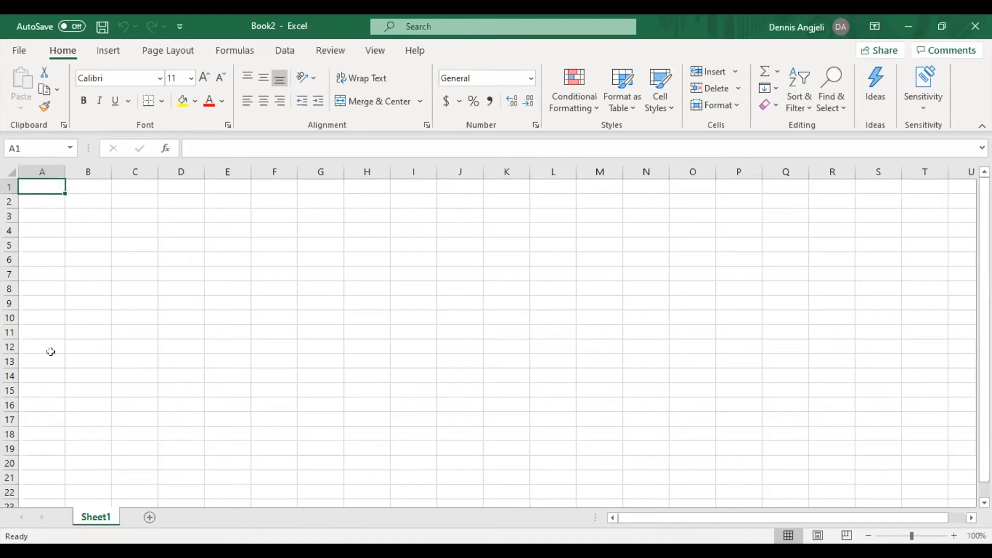
{"action": "left_click", "coordinate": [40, 313]}
{"action": "key", "text": "Up"}
{"action": "key", "text": "Up"}
{"action": "key", "text": "Up"}
{"action": "key", "text": "Up"}
{"action": "key", "text": "Up"}
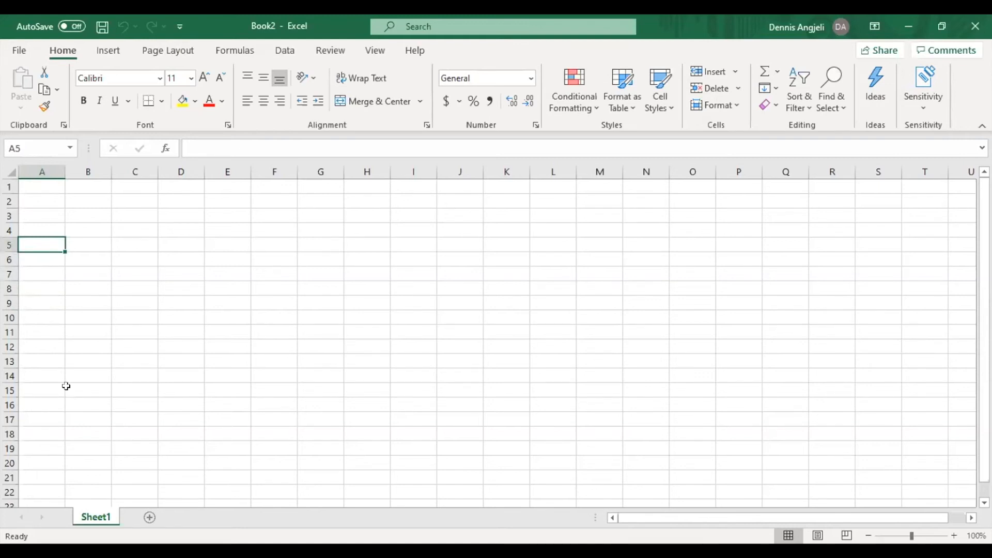
Step: Move the active cell along row 5 from A5 to G5 and back to C5
{"action": "key", "text": "Right"}
{"action": "key", "text": "Right"}
{"action": "key", "text": "Right"}
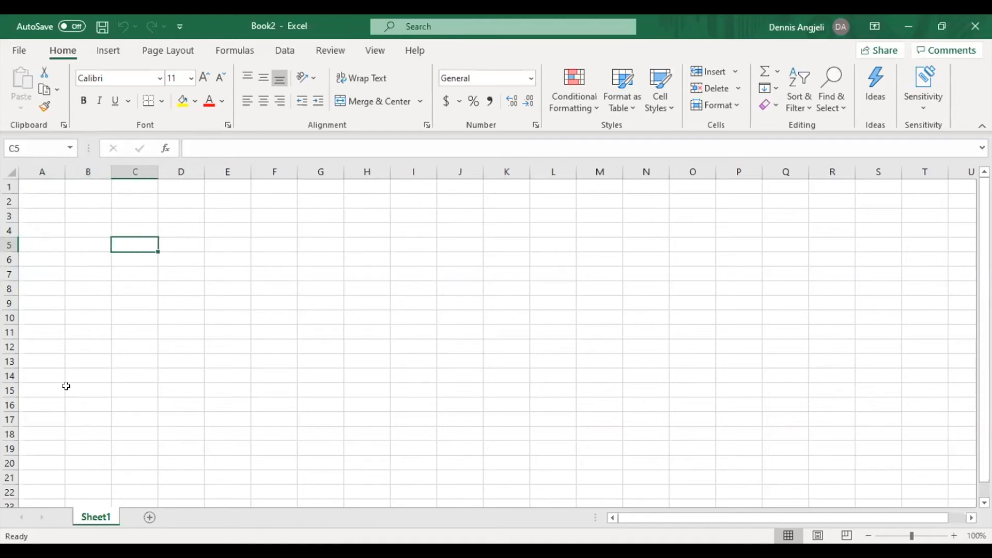
{"action": "key", "text": "Right"}
{"action": "key", "text": "Right"}
{"action": "key", "text": "Right"}
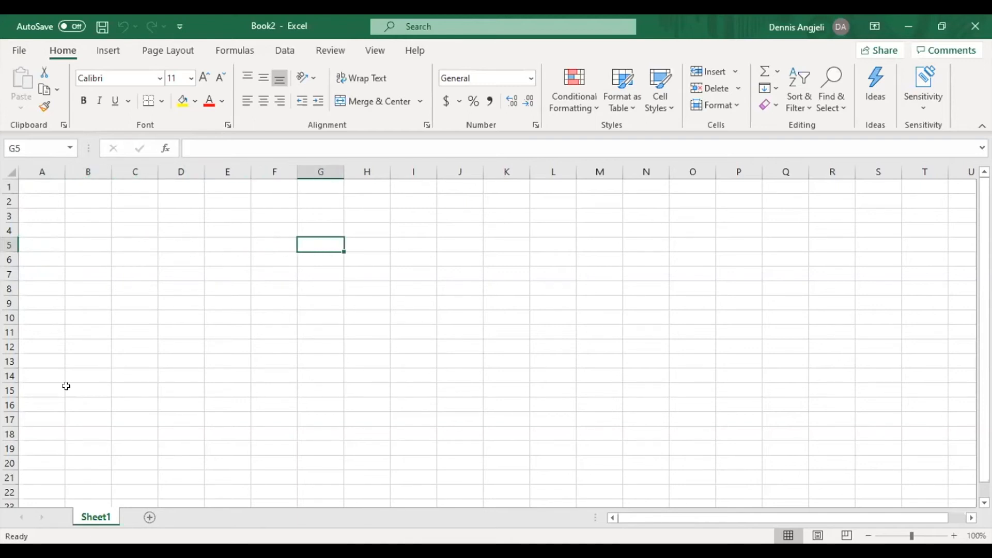
{"action": "key", "text": "Left"}
{"action": "key", "text": "Left"}
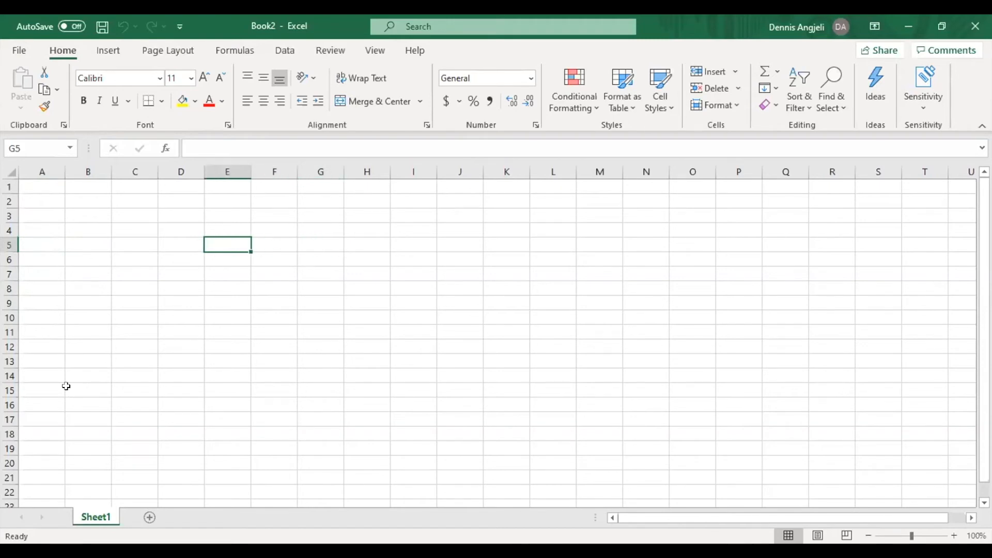
{"action": "key", "text": "Left"}
{"action": "key", "text": "Left"}
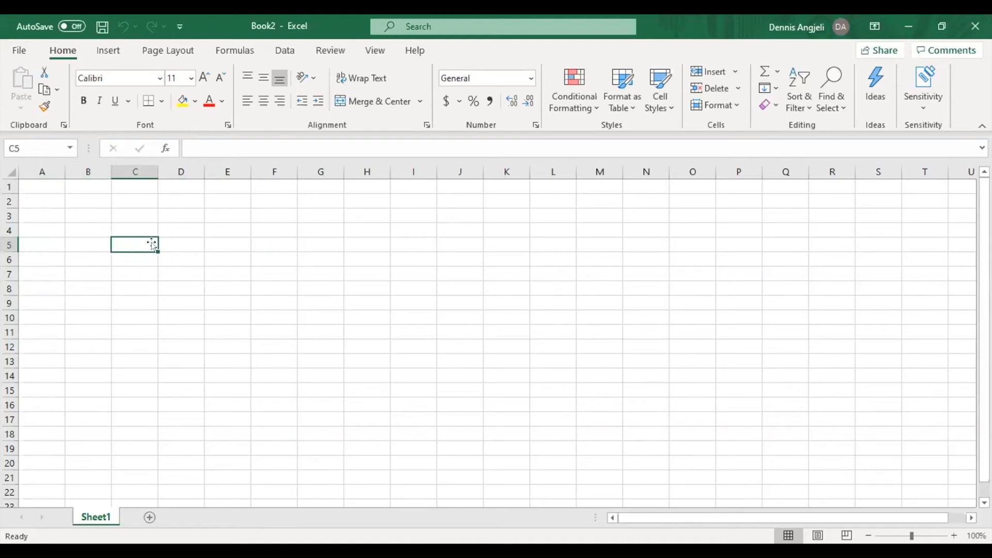
Step: Make D3 the active cell and select the whole of column D
{"action": "left_click", "coordinate": [191, 243]}
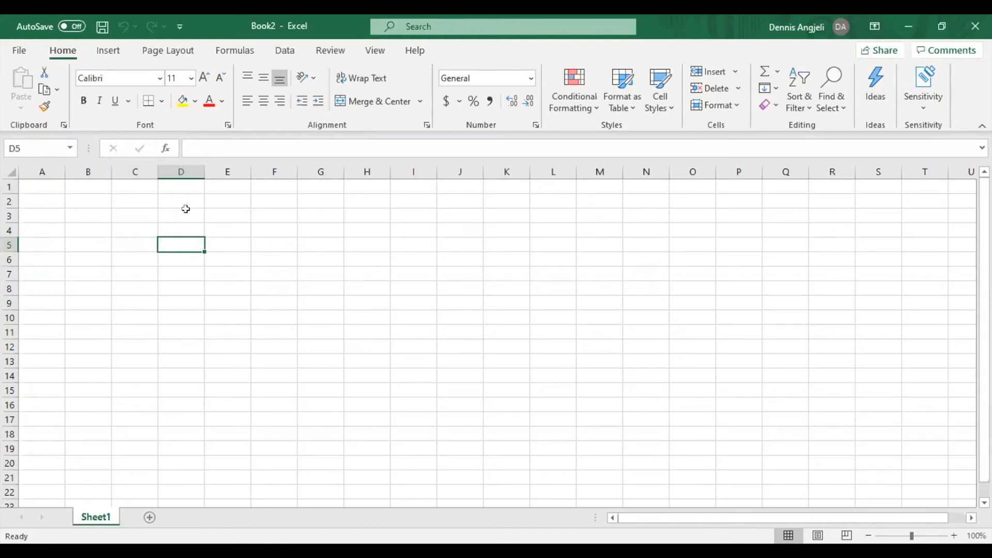
{"action": "left_click", "coordinate": [186, 209]}
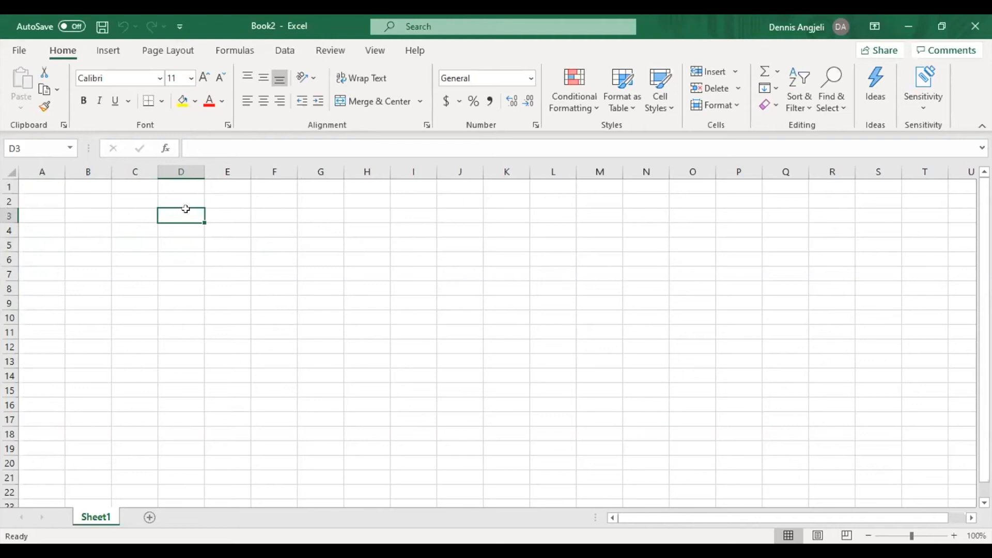
{"action": "key", "text": "ctrl+space"}
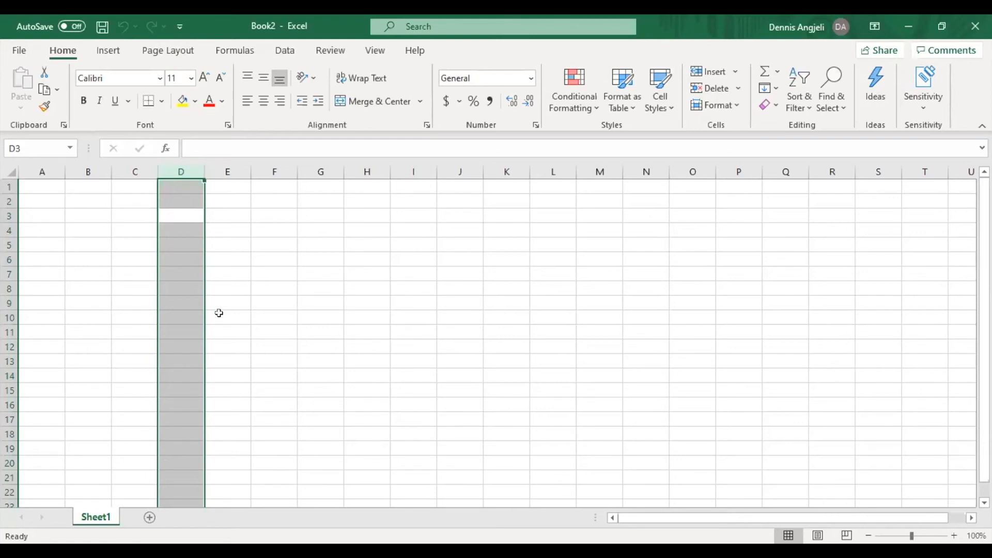
Step: Select the whole of row 3 starting from cell C3, and deselect it by choosing cell D4
{"action": "left_click", "coordinate": [115, 217]}
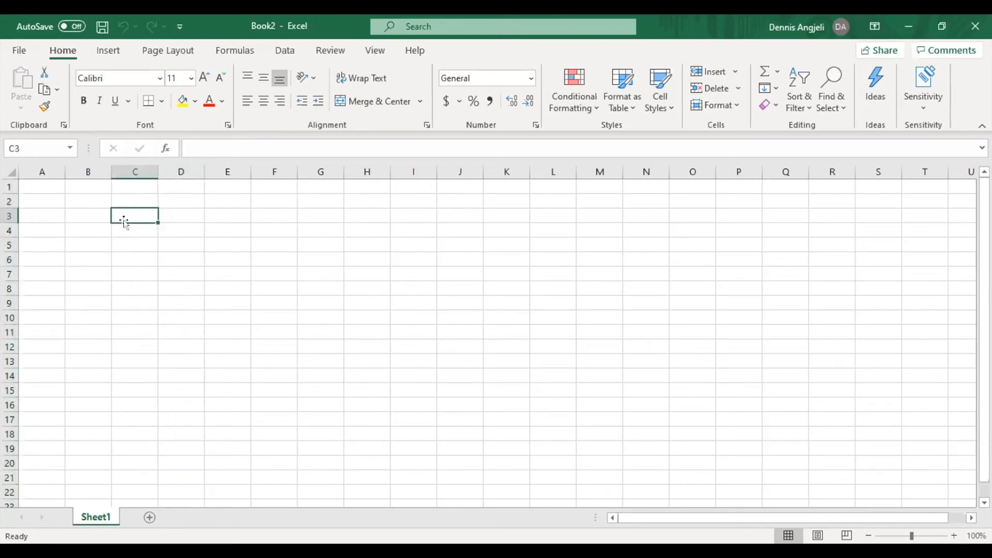
{"action": "key", "text": "shift+space"}
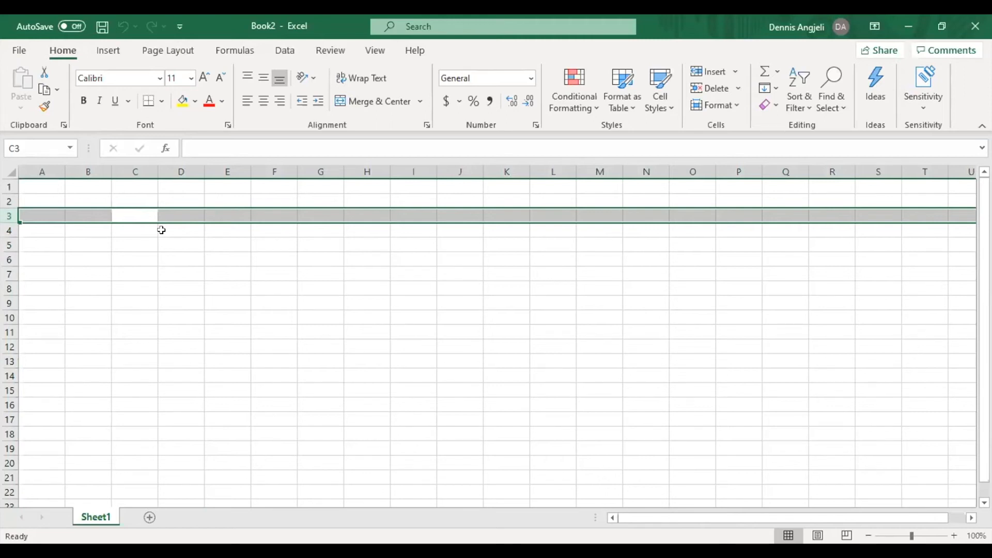
{"action": "left_click", "coordinate": [176, 238]}
{"action": "left_click", "coordinate": [177, 228]}
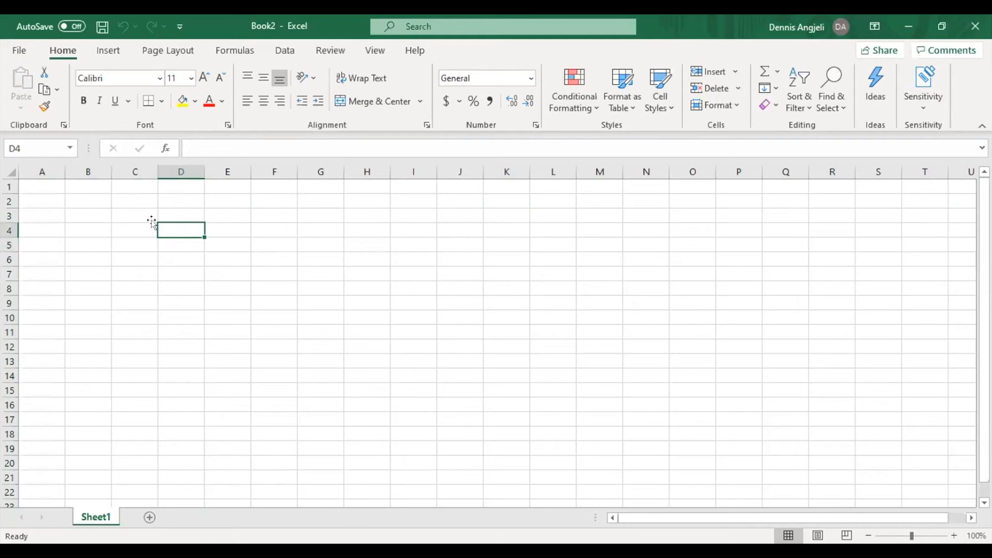
{"action": "left_click", "coordinate": [138, 217]}
{"action": "left_click", "coordinate": [218, 247]}
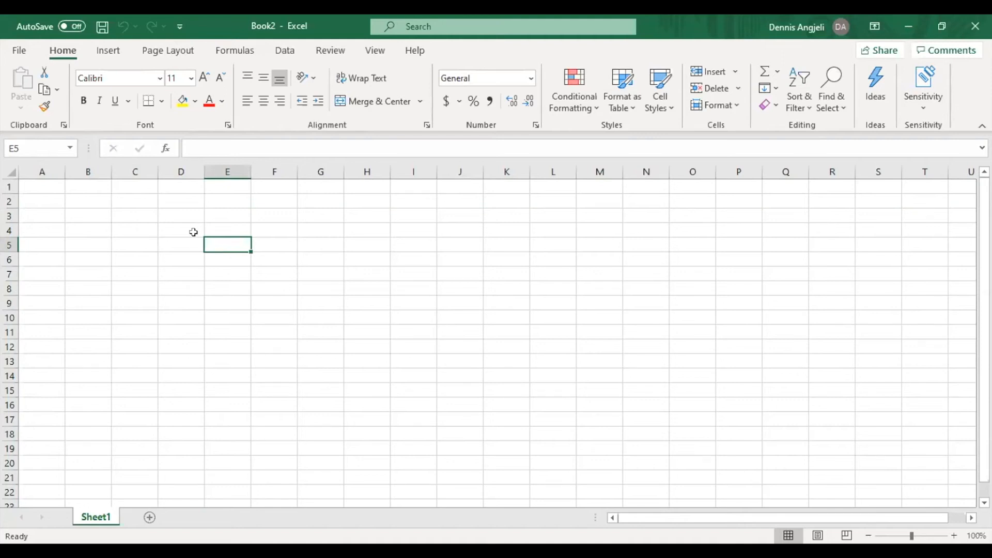
{"action": "left_click", "coordinate": [50, 185]}
{"action": "left_click", "coordinate": [81, 191]}
{"action": "left_click", "coordinate": [118, 186]}
{"action": "left_click", "coordinate": [103, 184]}
{"action": "left_click", "coordinate": [55, 186]}
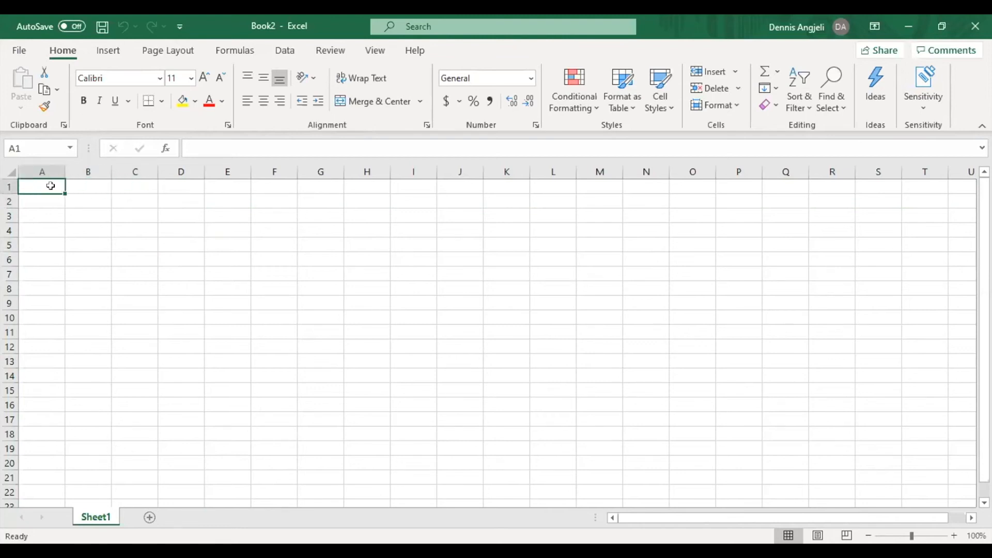
Step: Enter the text "I had a nice day" in cell A1
{"action": "double_click", "coordinate": [43, 185]}
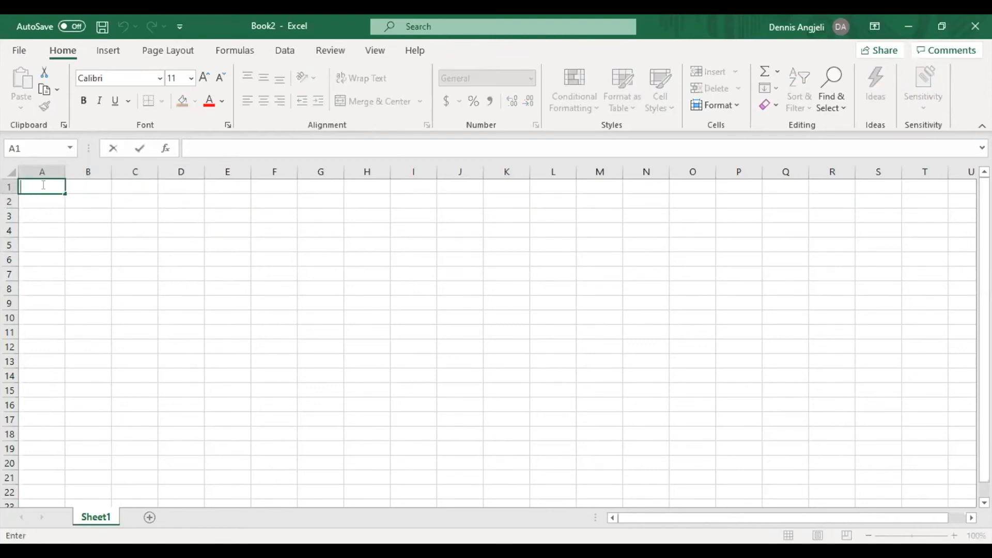
{"action": "type", "text": "I had a nice day"}
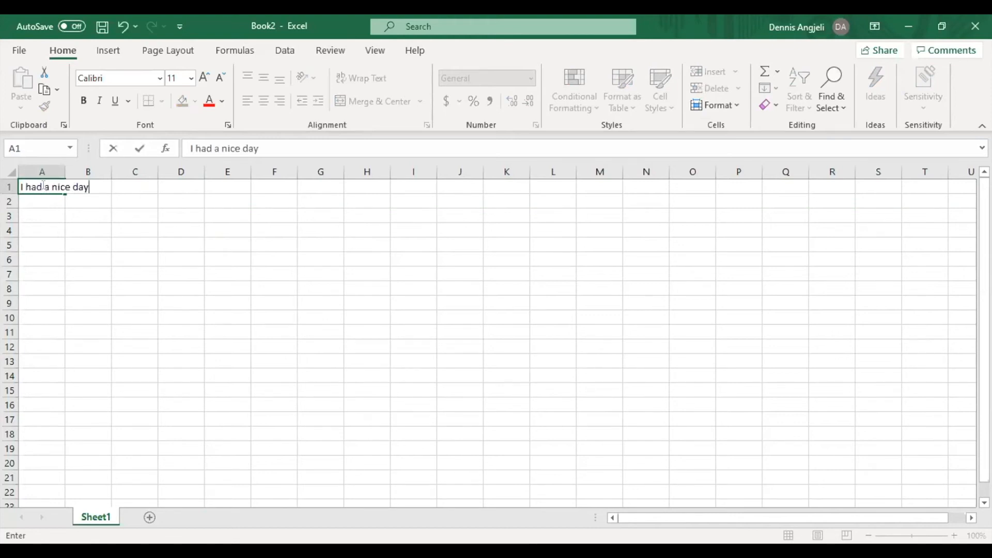
{"action": "left_click", "coordinate": [206, 285]}
{"action": "left_click", "coordinate": [108, 209]}
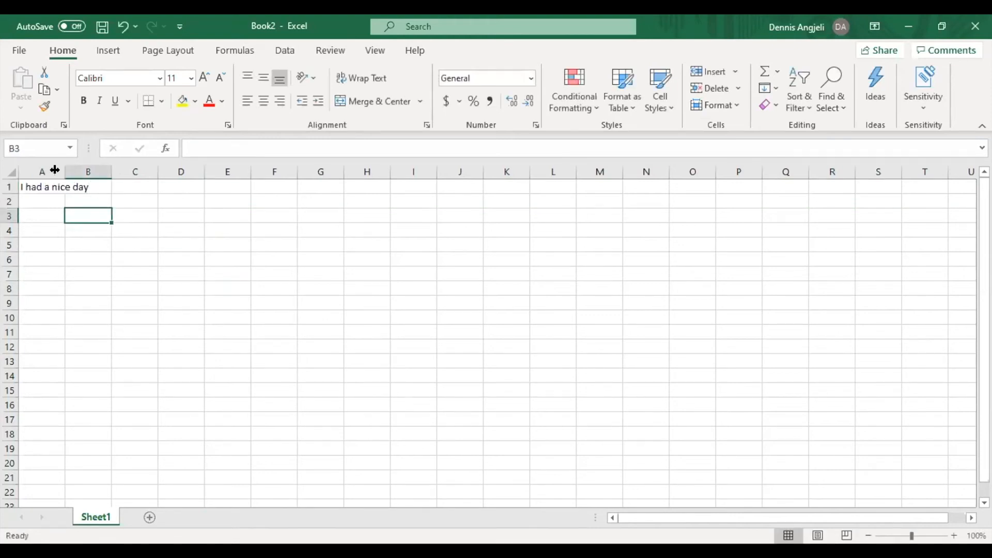
Step: Widen column A so that the text in cell A1 fits inside the cell
{"action": "left_click_drag", "start_coordinate": [66, 171], "coordinate": [66, 171]}
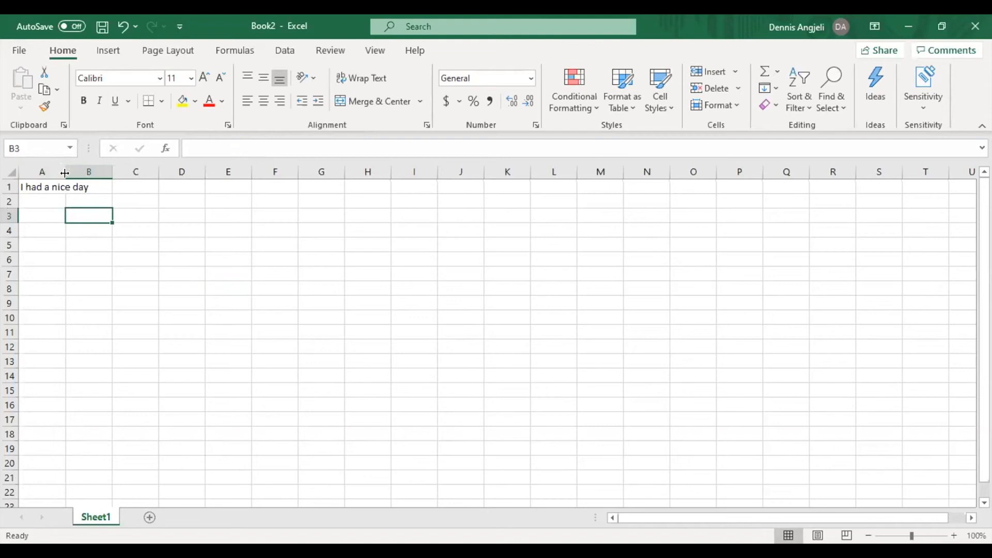
{"action": "left_click_drag", "start_coordinate": [63, 172], "coordinate": [90, 171]}
{"action": "left_click", "coordinate": [149, 274]}
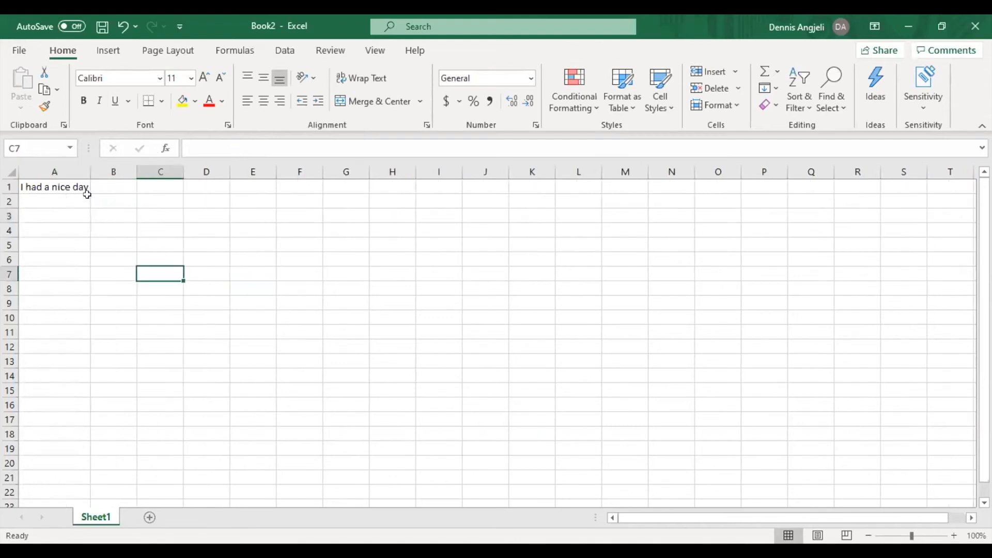
{"action": "left_click", "coordinate": [75, 185]}
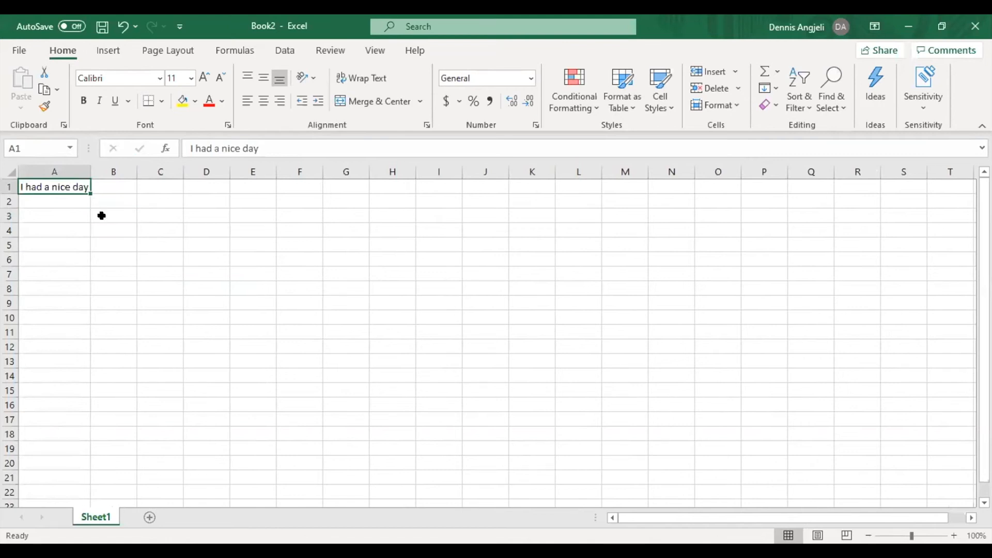
{"action": "left_click", "coordinate": [102, 202]}
{"action": "left_click", "coordinate": [66, 186]}
{"action": "left_click", "coordinate": [138, 228]}
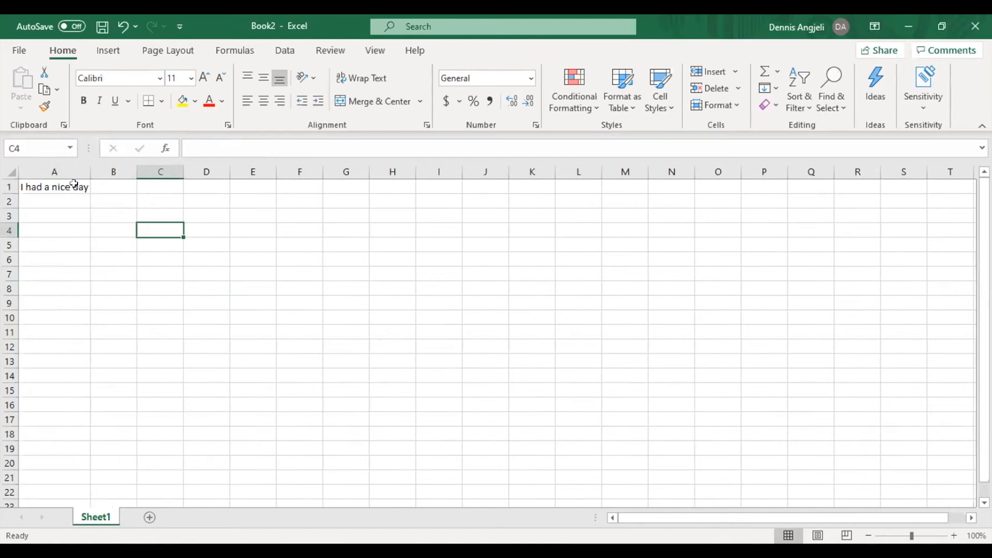
Step: Delete the text in cell A1 and narrow column A
{"action": "double_click", "coordinate": [72, 184]}
{"action": "key", "text": "BackSpace"}
{"action": "key", "text": "BackSpace"}
{"action": "key", "text": "BackSpace"}
{"action": "key", "text": "BackSpace"}
{"action": "key", "text": "BackSpace"}
{"action": "key", "text": "BackSpace"}
{"action": "key", "text": "BackSpace"}
{"action": "key", "text": "BackSpace"}
{"action": "key", "text": "BackSpace"}
{"action": "key", "text": "BackSpace"}
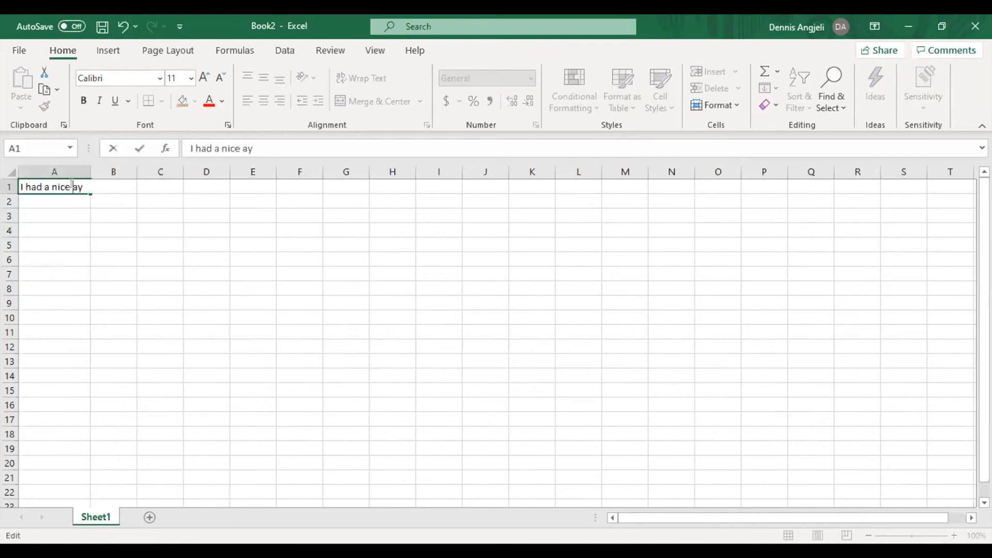
{"action": "key", "text": "BackSpace"}
{"action": "key", "text": "BackSpace"}
{"action": "key", "text": "BackSpace"}
{"action": "key", "text": "BackSpace"}
{"action": "key", "text": "BackSpace"}
{"action": "key", "text": "BackSpace"}
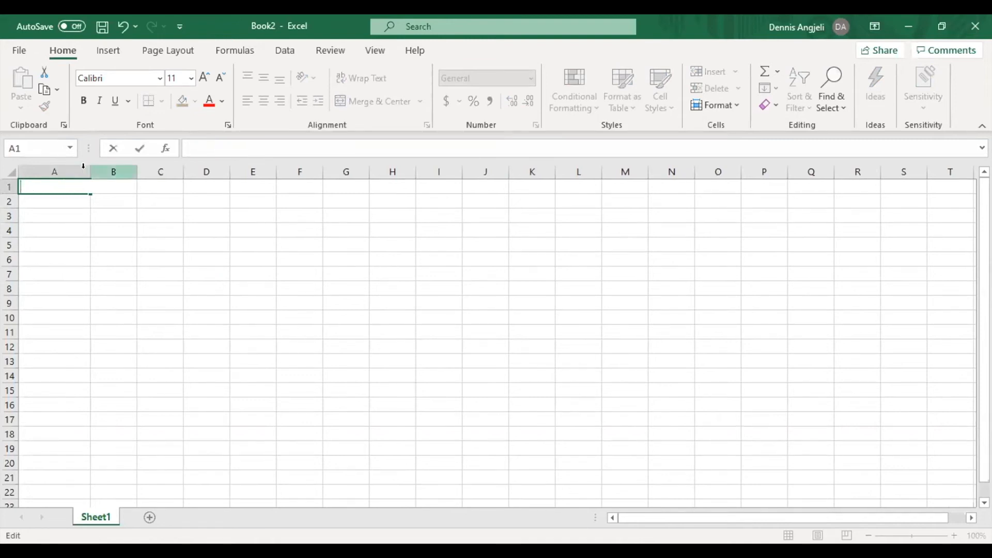
{"action": "left_click_drag", "start_coordinate": [88, 173], "coordinate": [56, 172]}
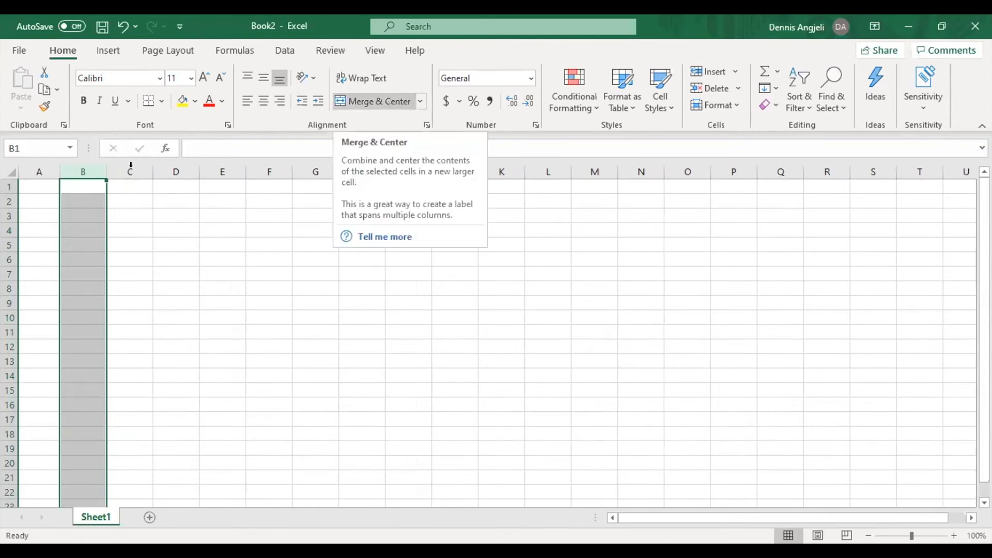
{"action": "left_click", "coordinate": [44, 186]}
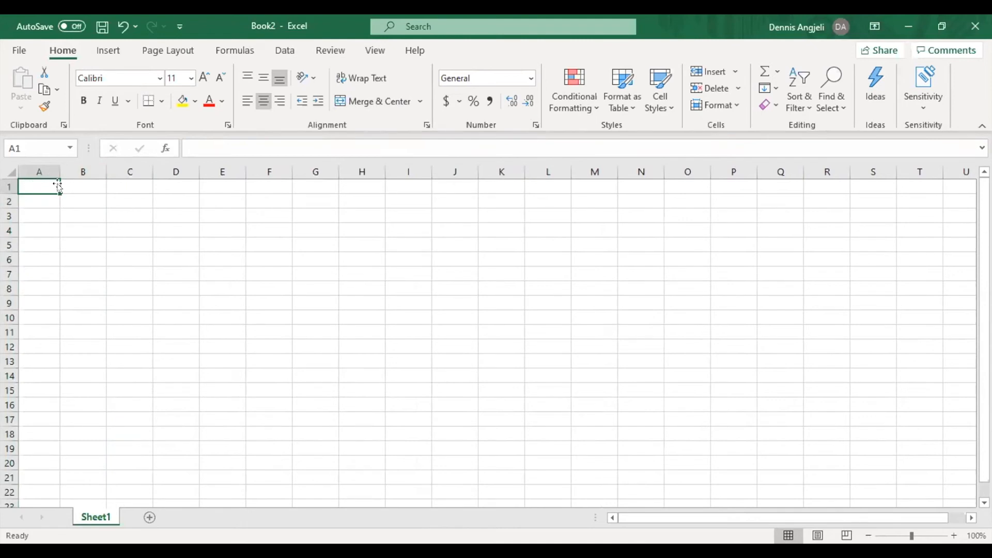
{"action": "left_click", "coordinate": [73, 188]}
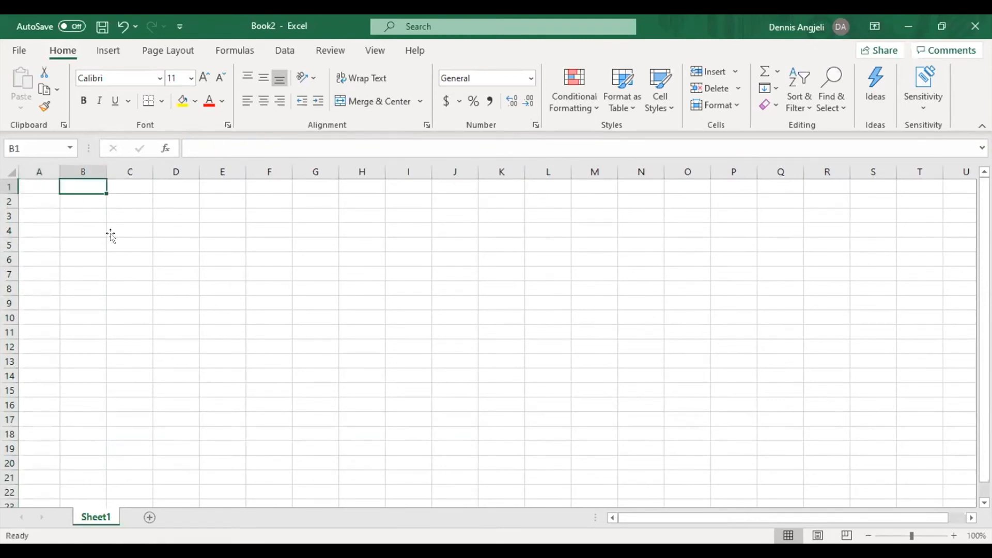
{"action": "left_click", "coordinate": [110, 234]}
{"action": "left_click", "coordinate": [379, 102]}
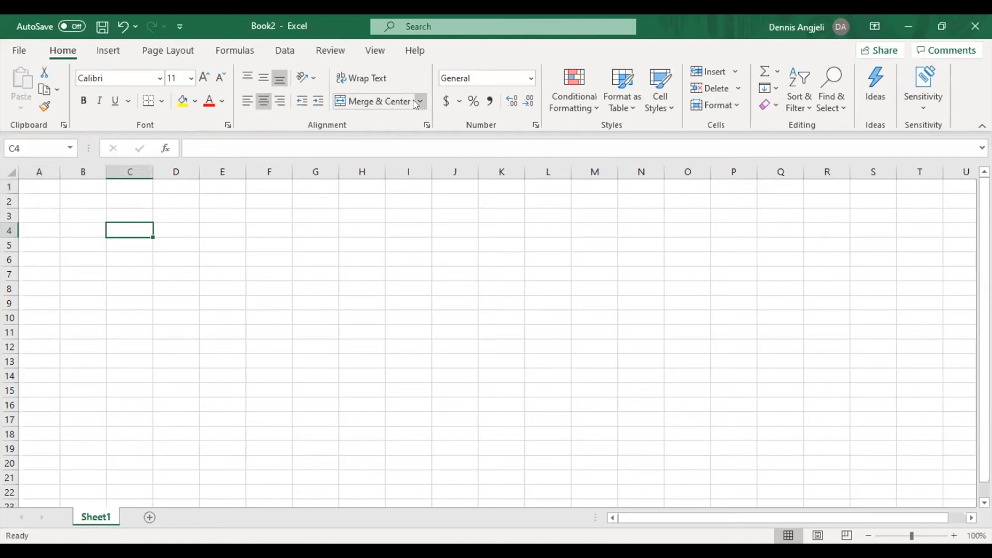
{"action": "left_click", "coordinate": [421, 101]}
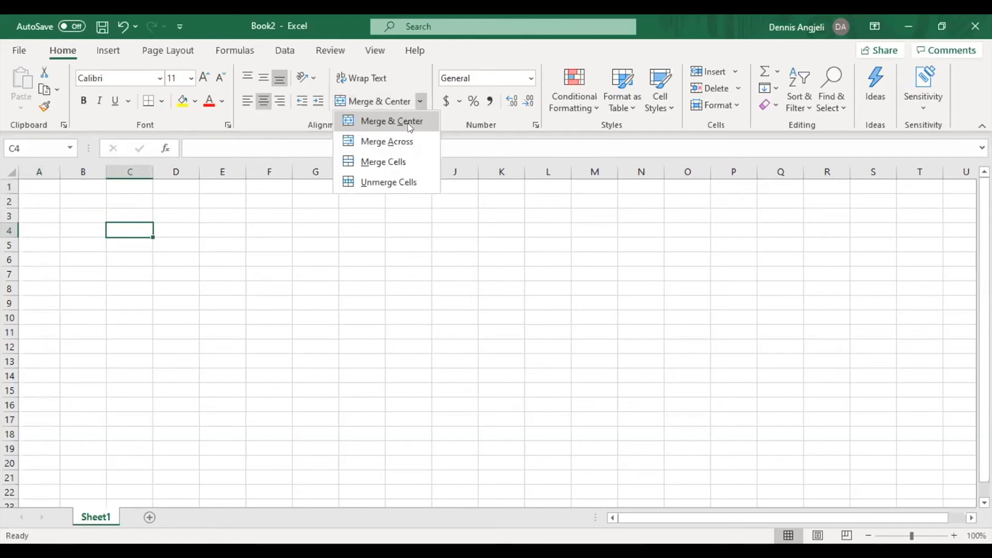
{"action": "left_click", "coordinate": [50, 186]}
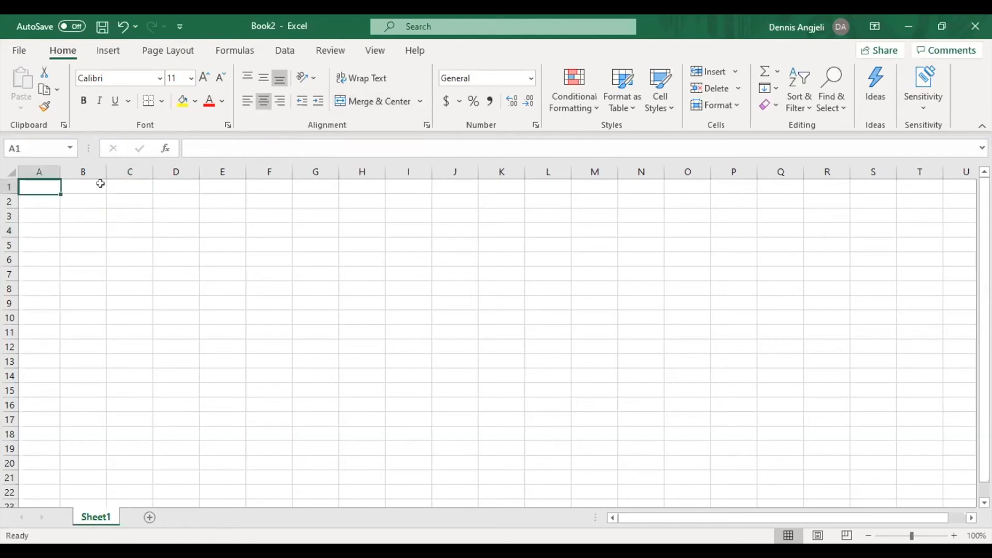
{"action": "left_click", "coordinate": [421, 102]}
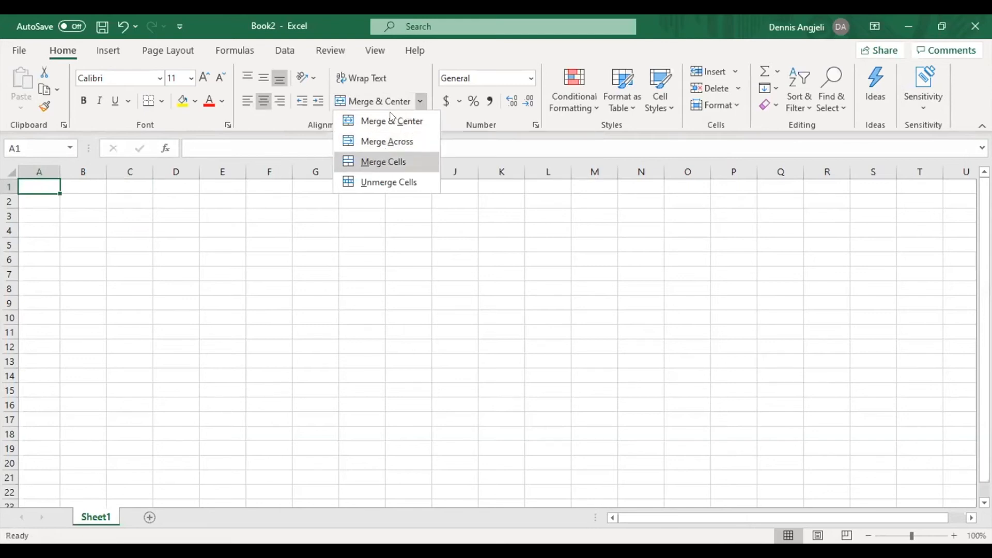
{"action": "left_click", "coordinate": [90, 192]}
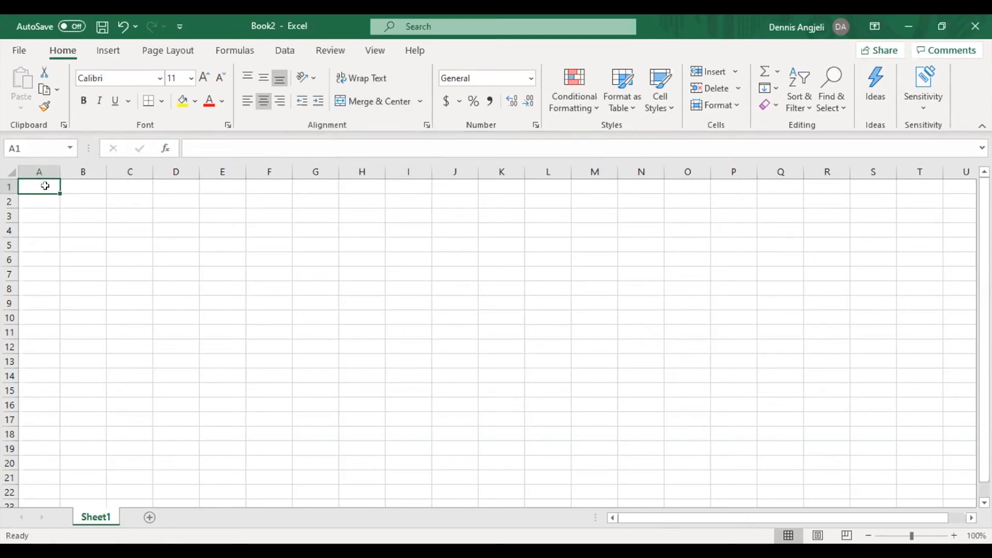
Step: Merge all the cells of row 1 into one cell, and unmerge them again
{"action": "key", "text": "shift+space"}
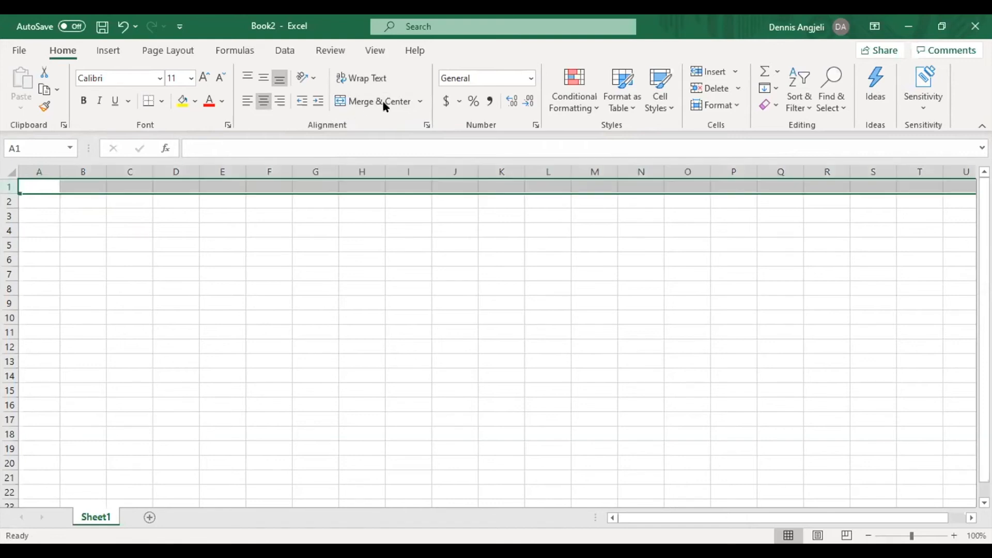
{"action": "left_click", "coordinate": [421, 101]}
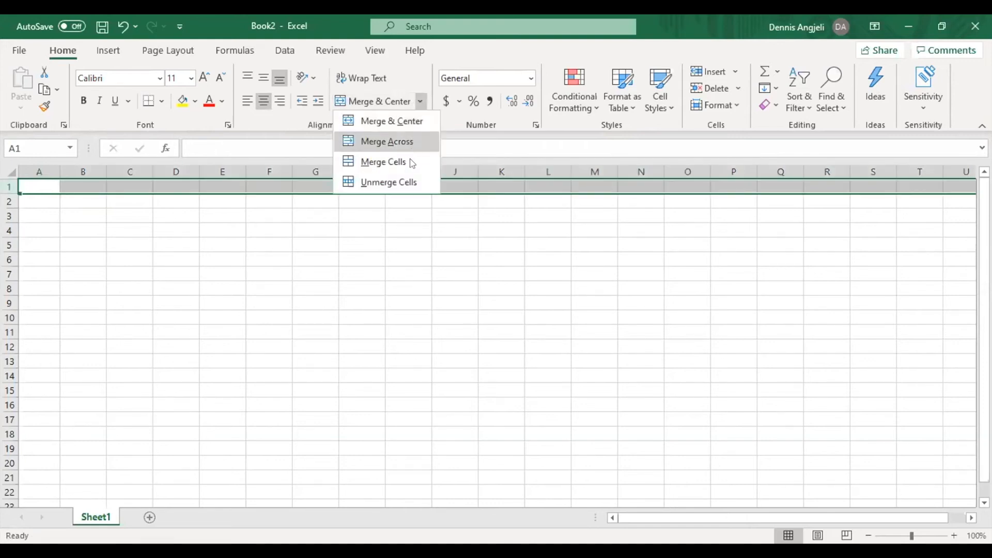
{"action": "left_click", "coordinate": [346, 221]}
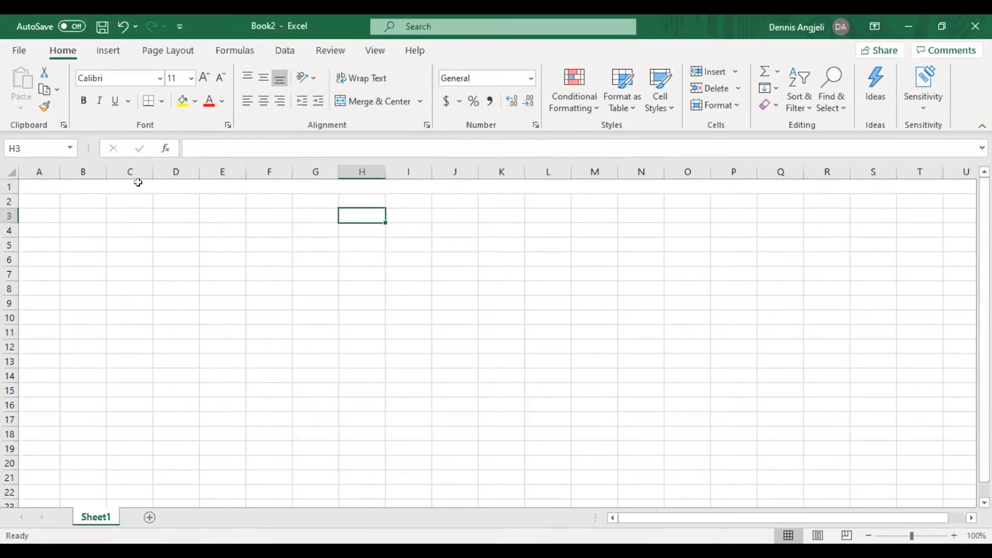
{"action": "left_click", "coordinate": [166, 186]}
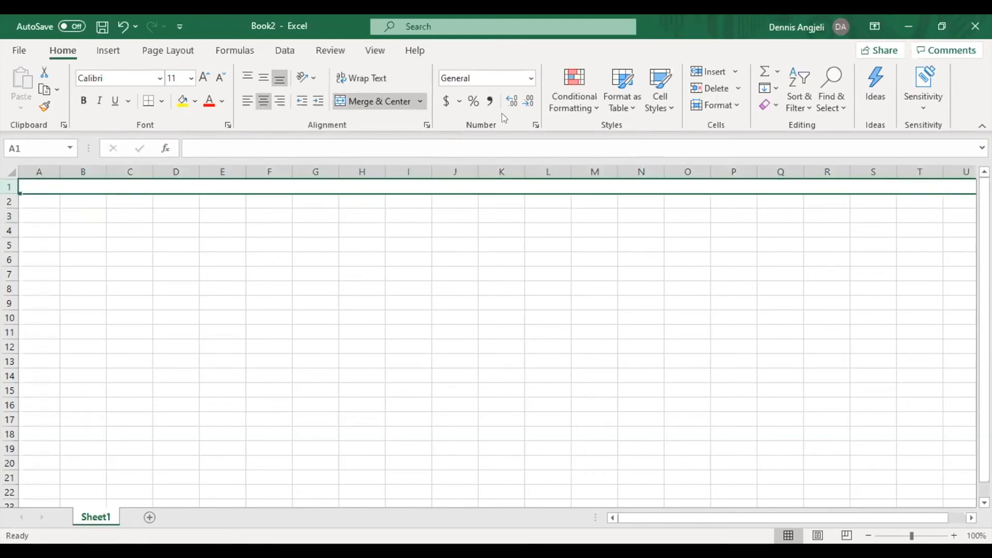
{"action": "left_click", "coordinate": [389, 122]}
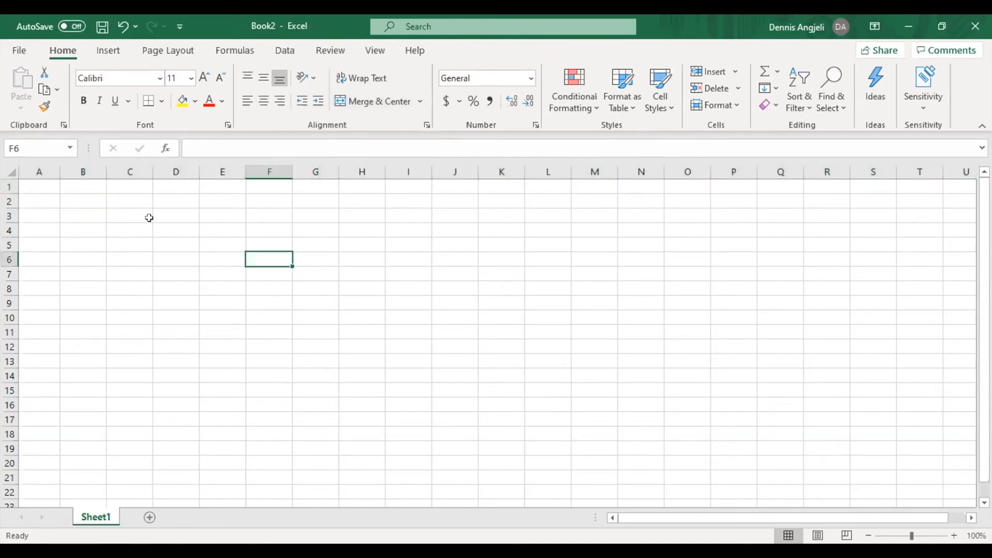
Step: Merge cells A1 and B1 using Merge Cells
{"action": "left_click", "coordinate": [39, 187]}
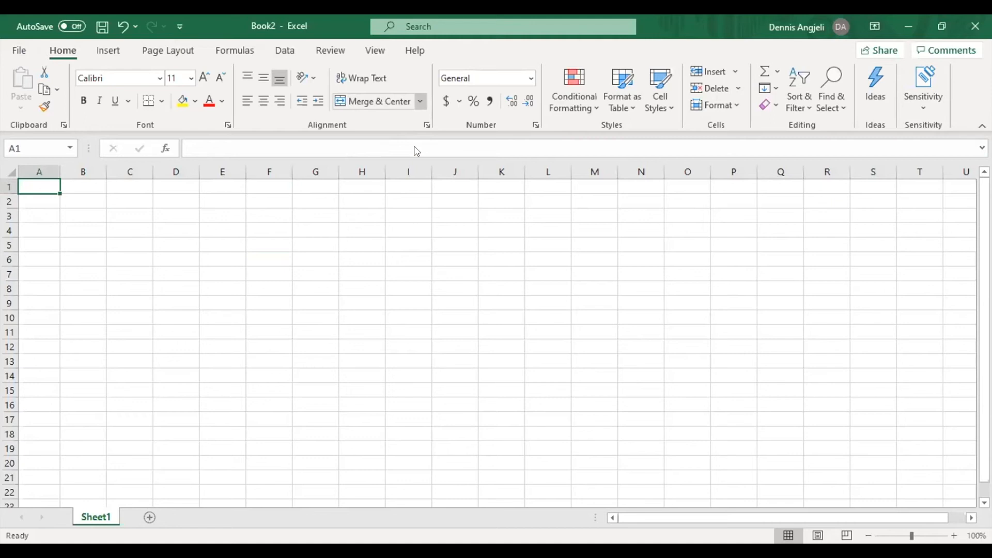
{"action": "left_click", "coordinate": [421, 101]}
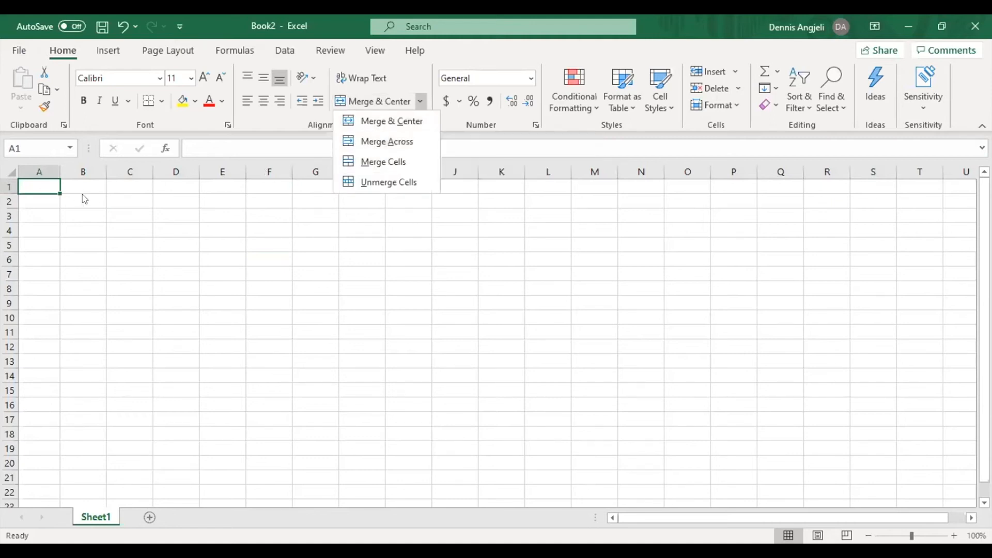
{"action": "left_click", "coordinate": [44, 185]}
{"action": "left_click_drag", "start_coordinate": [53, 184], "coordinate": [66, 186]}
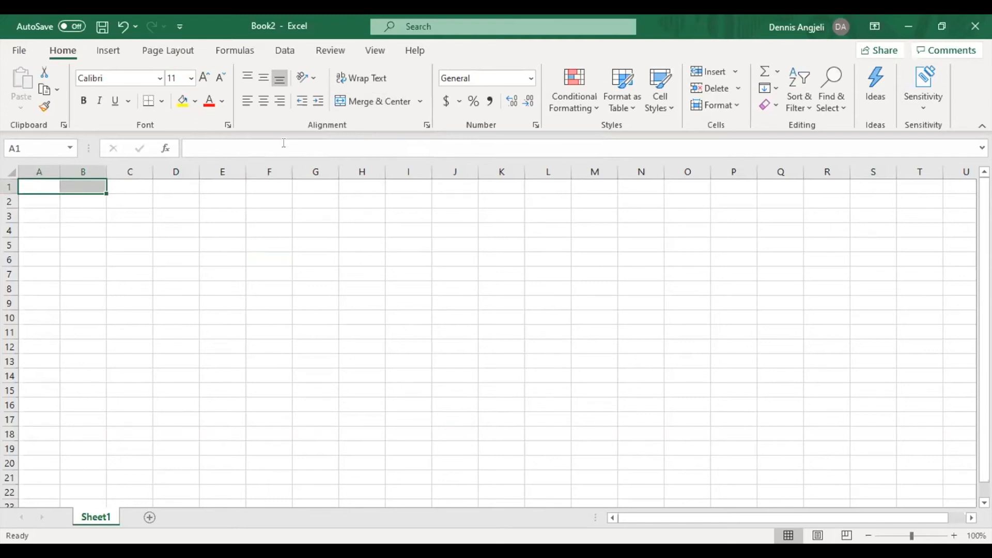
{"action": "left_click", "coordinate": [420, 101]}
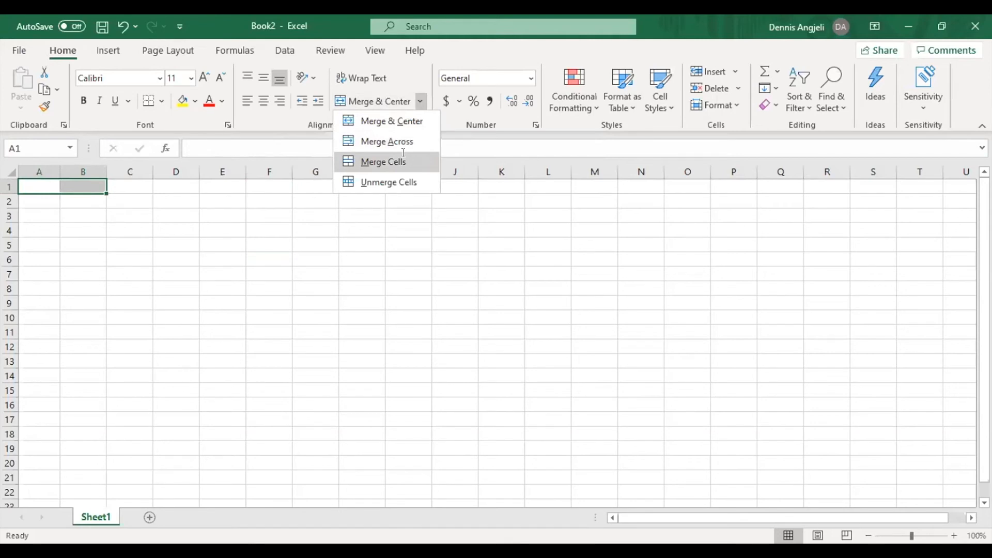
{"action": "left_click", "coordinate": [406, 157]}
{"action": "left_click", "coordinate": [189, 241]}
Step: Replace the content of cell A1 with the number 85
{"action": "left_click", "coordinate": [57, 184]}
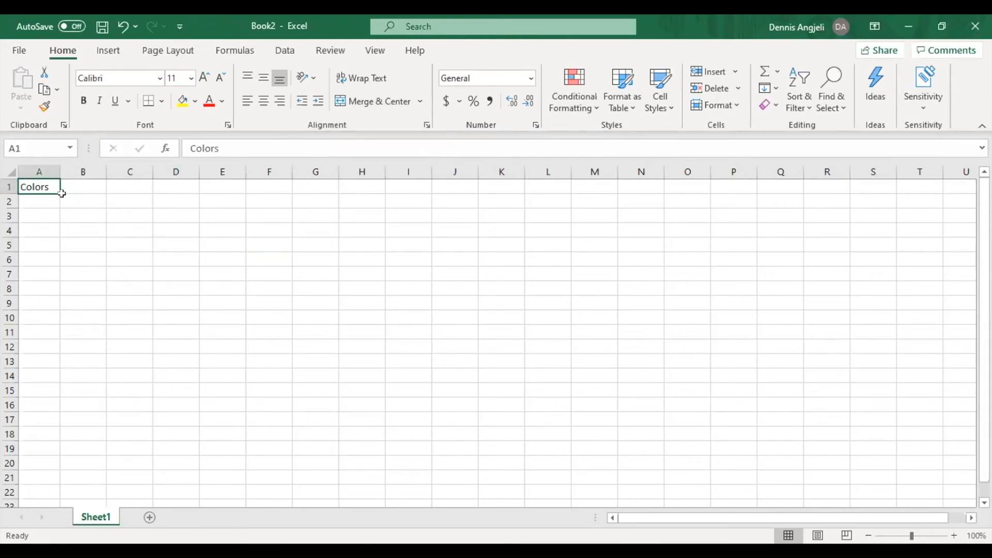
{"action": "double_click", "coordinate": [45, 185]}
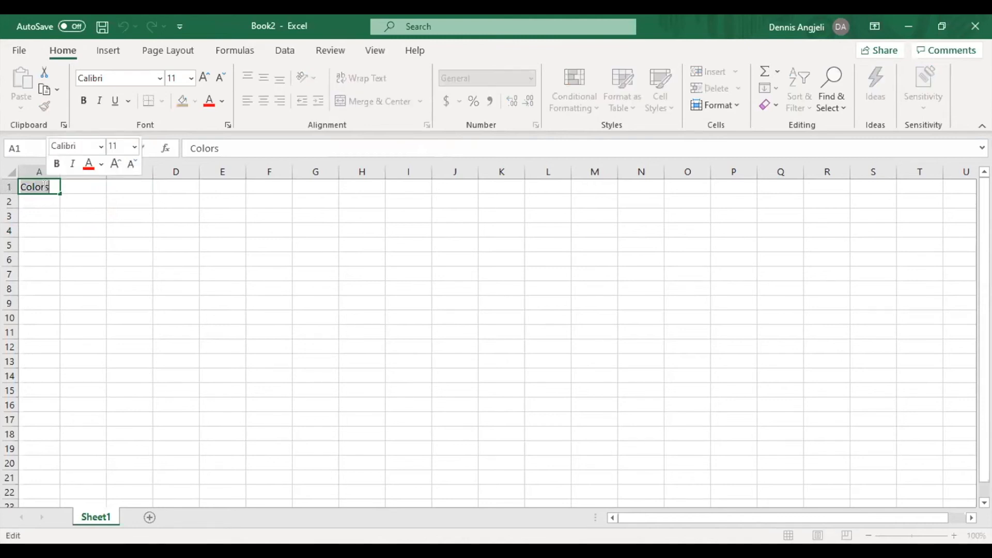
{"action": "type", "text": "85"}
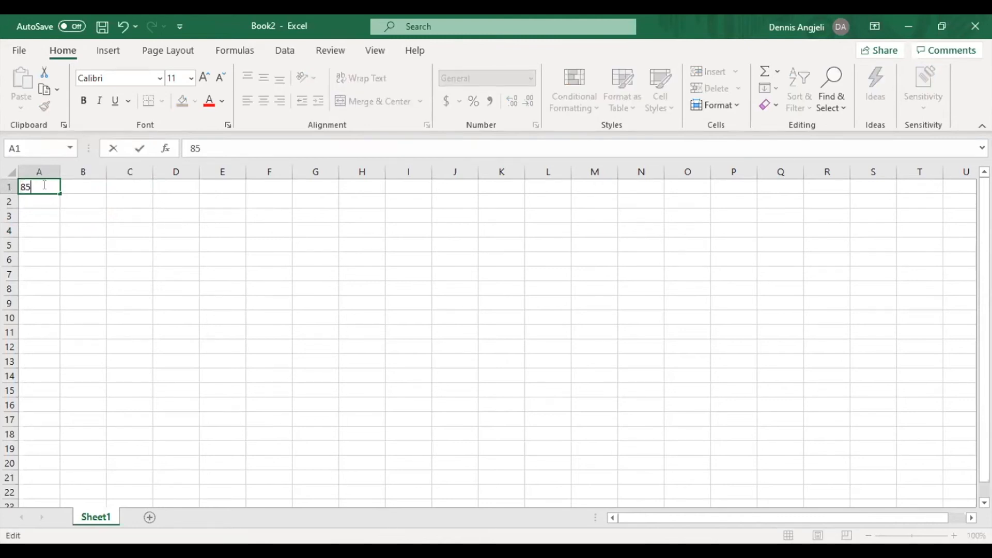
{"action": "left_click", "coordinate": [173, 215]}
Step: Fill the value of cell A1 down through cell A9
{"action": "left_click", "coordinate": [43, 190]}
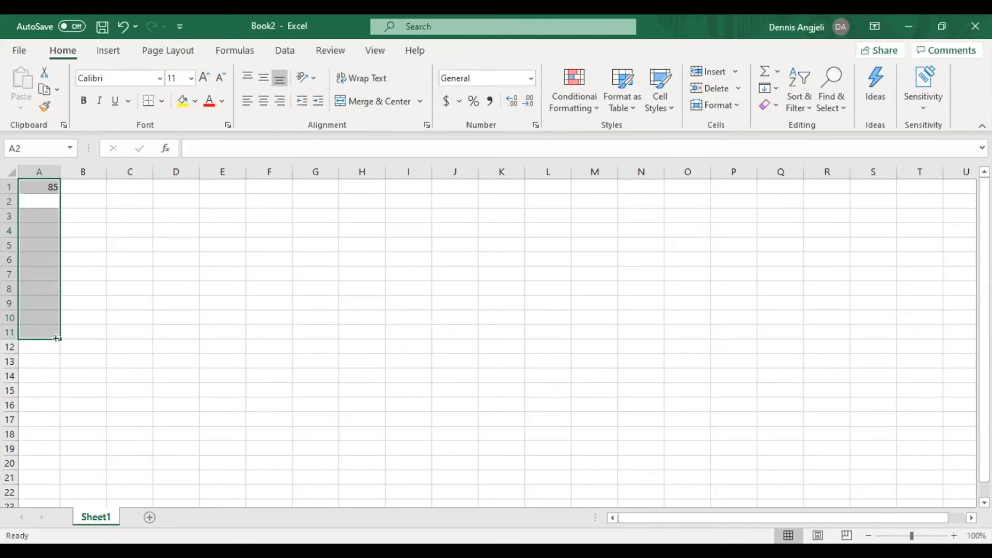
{"action": "double_click", "coordinate": [47, 187]}
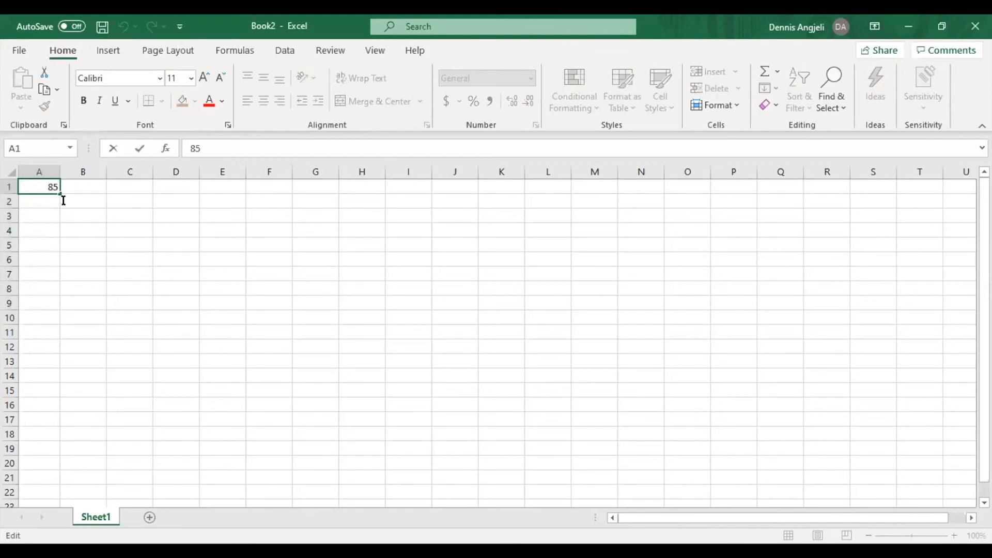
{"action": "key", "text": "Escape"}
{"action": "left_click_drag", "start_coordinate": [63, 198], "coordinate": [98, 304]}
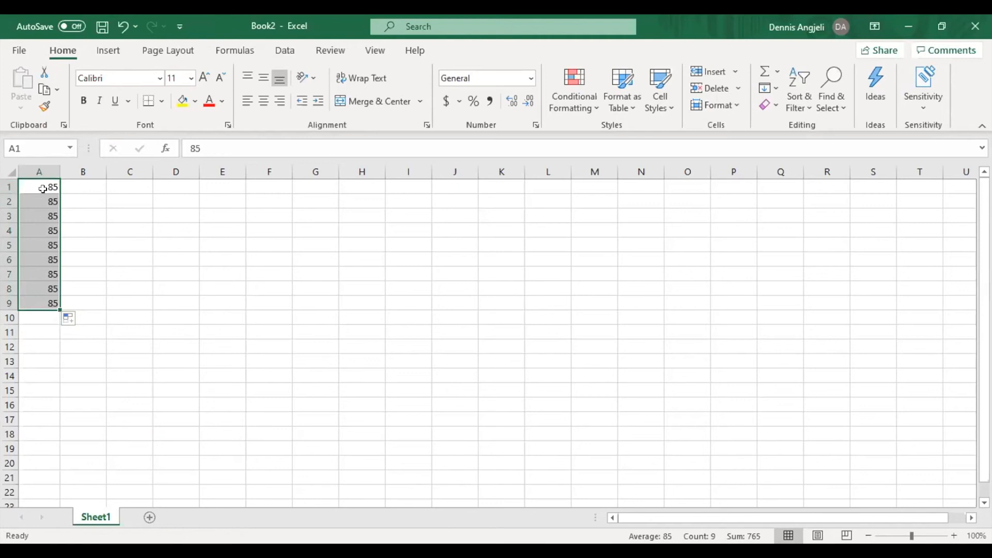
{"action": "left_click", "coordinate": [49, 216]}
{"action": "left_click", "coordinate": [121, 213]}
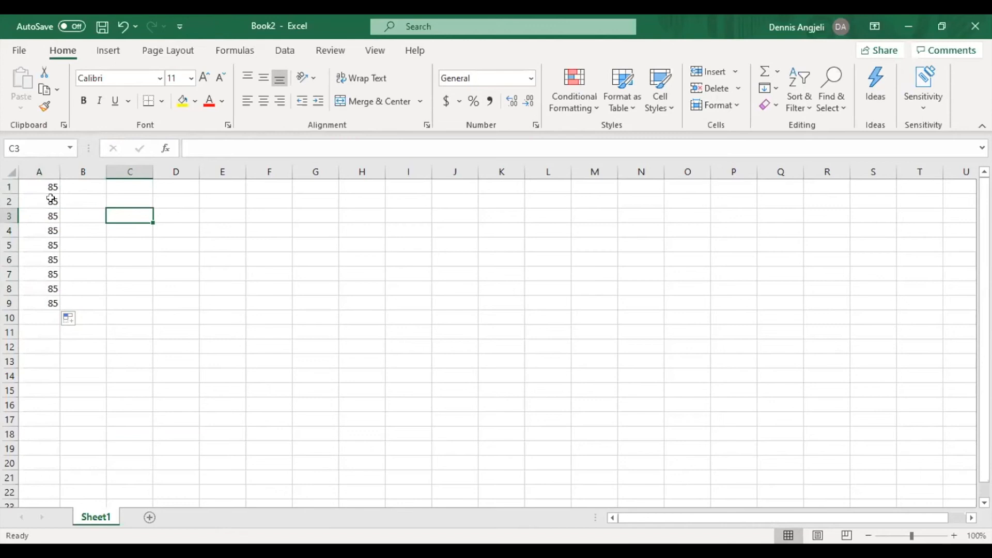
{"action": "left_click", "coordinate": [51, 199]}
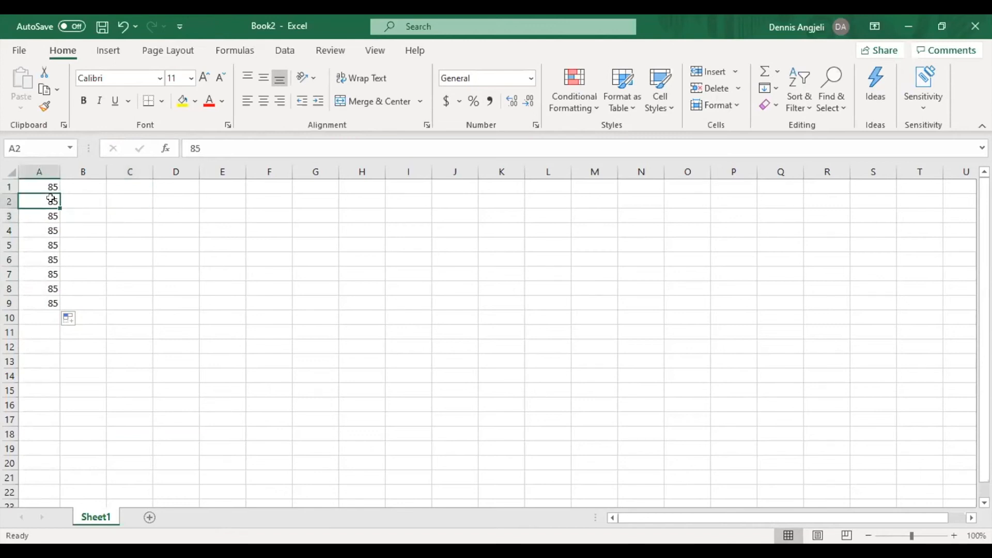
{"action": "double_click", "coordinate": [51, 199]}
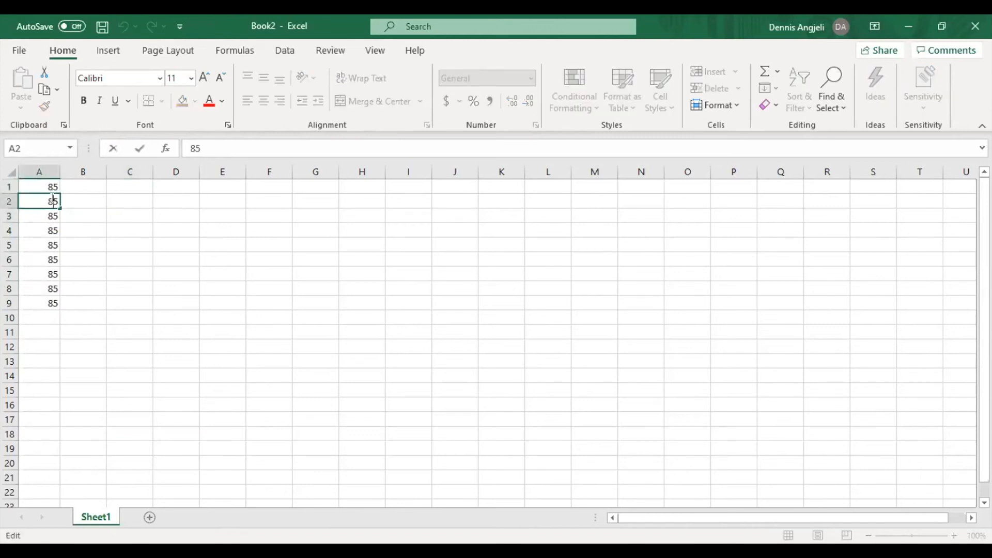
Step: Enter 1, 2 and 3 in cells B1 to B3, and extend the number series down to cell B14
{"action": "left_click", "coordinate": [82, 187]}
{"action": "double_click", "coordinate": [82, 186]}
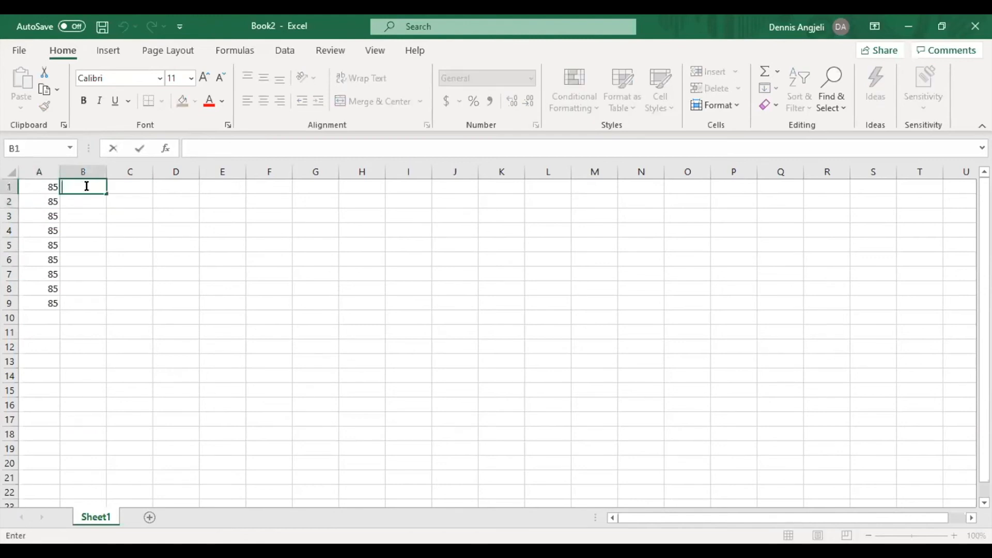
{"action": "type", "text": "1"}
{"action": "left_click", "coordinate": [86, 198]}
{"action": "type", "text": "2"}
{"action": "left_click", "coordinate": [98, 214]}
{"action": "type", "text": "3"}
{"action": "left_click", "coordinate": [96, 229]}
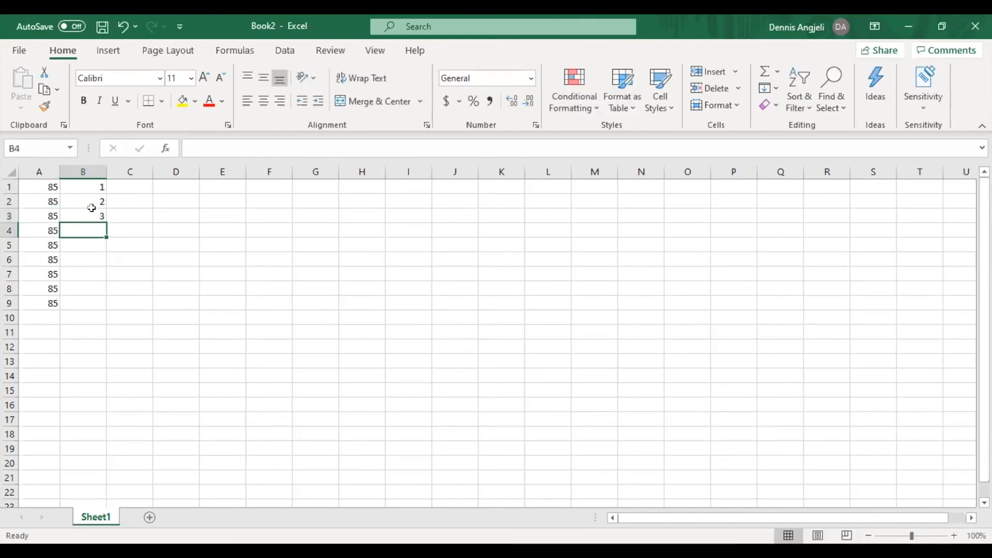
{"action": "left_click_drag", "start_coordinate": [87, 184], "coordinate": [122, 390]}
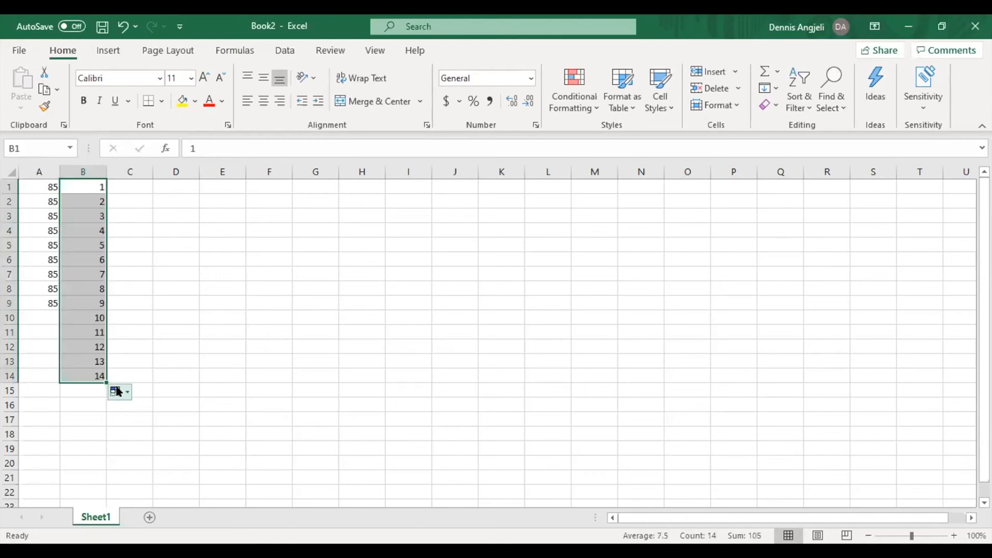
{"action": "left_click", "coordinate": [177, 405]}
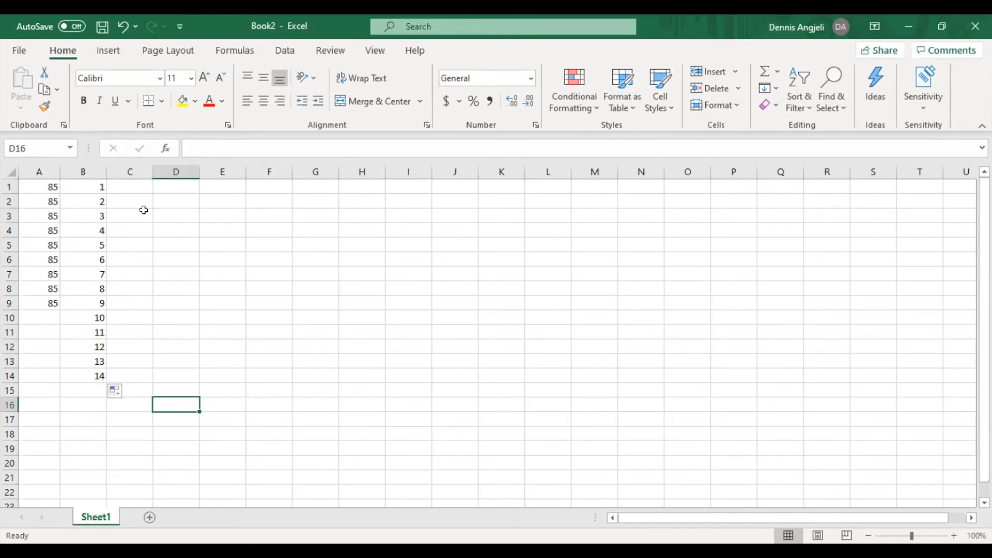
Step: Copy the value of cell B3 into cell C3
{"action": "double_click", "coordinate": [95, 212]}
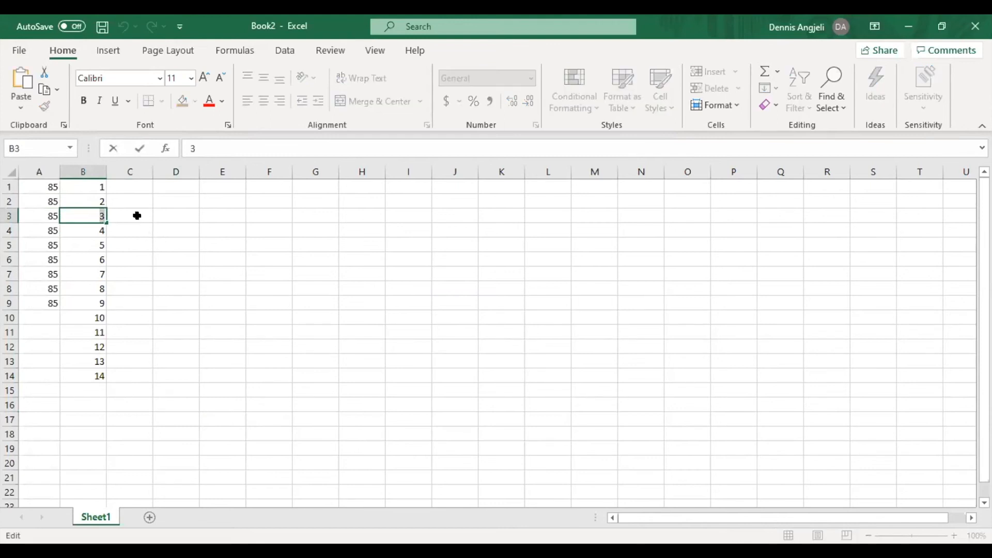
{"action": "left_click", "coordinate": [137, 216]}
{"action": "type", "text": "3"}
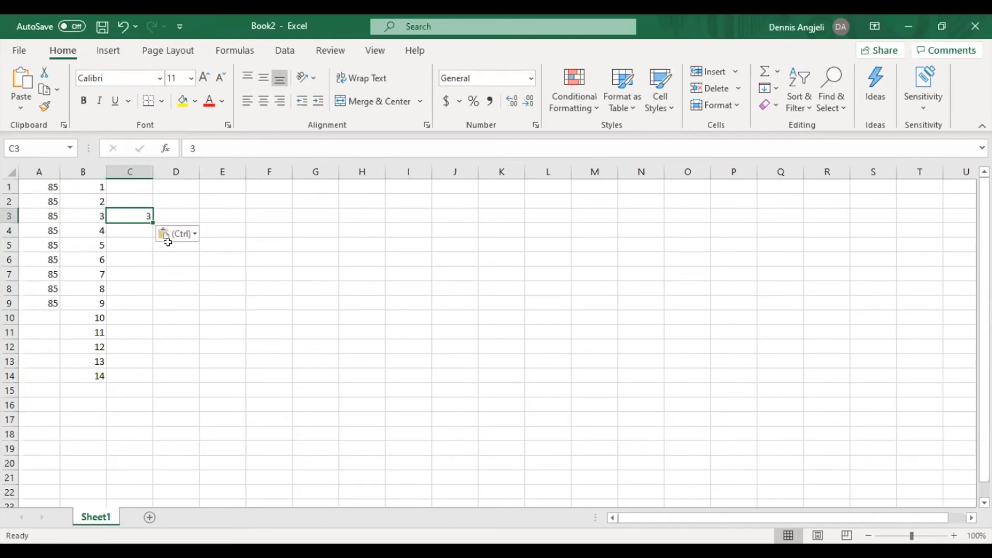
{"action": "left_click", "coordinate": [139, 280]}
Step: Select cells B3, C3 and D3 one after another, leaving D3 as the active cell
{"action": "left_click", "coordinate": [92, 215]}
{"action": "left_click", "coordinate": [128, 215]}
{"action": "left_click", "coordinate": [182, 214]}
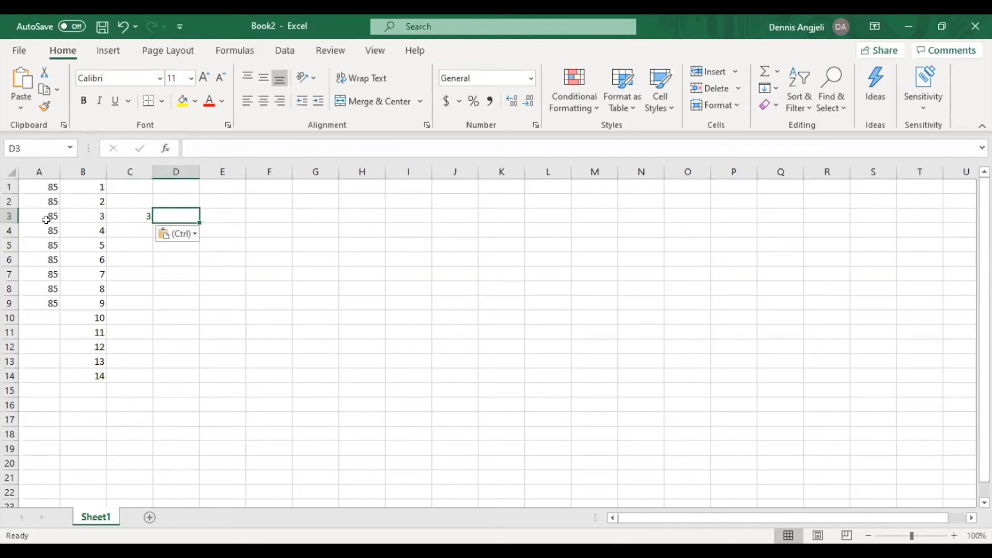
Step: Enter the formula =5*5 in cell D3 and reselect the cell to view its formula
{"action": "type", "text": "="}
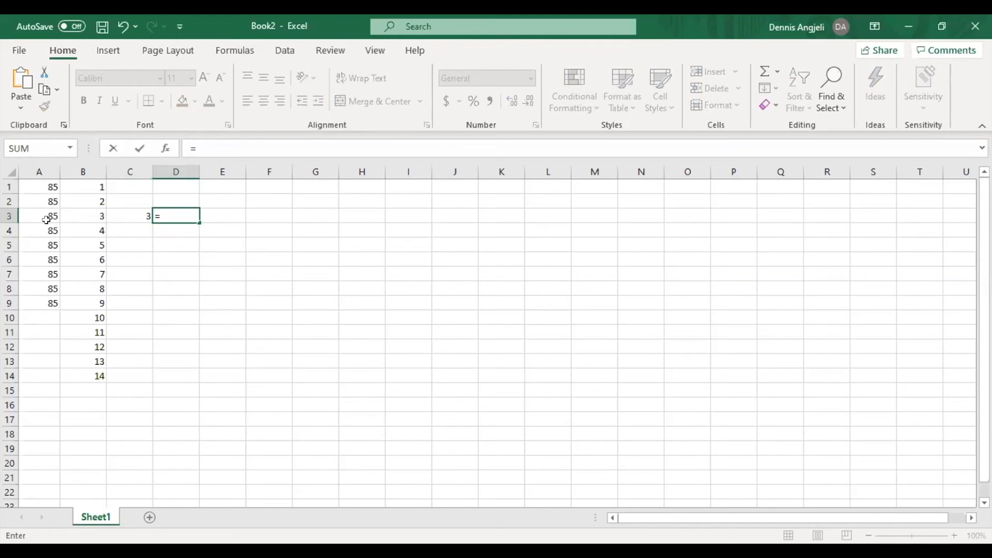
{"action": "type", "text": "5*5"}
{"action": "key", "text": "Return"}
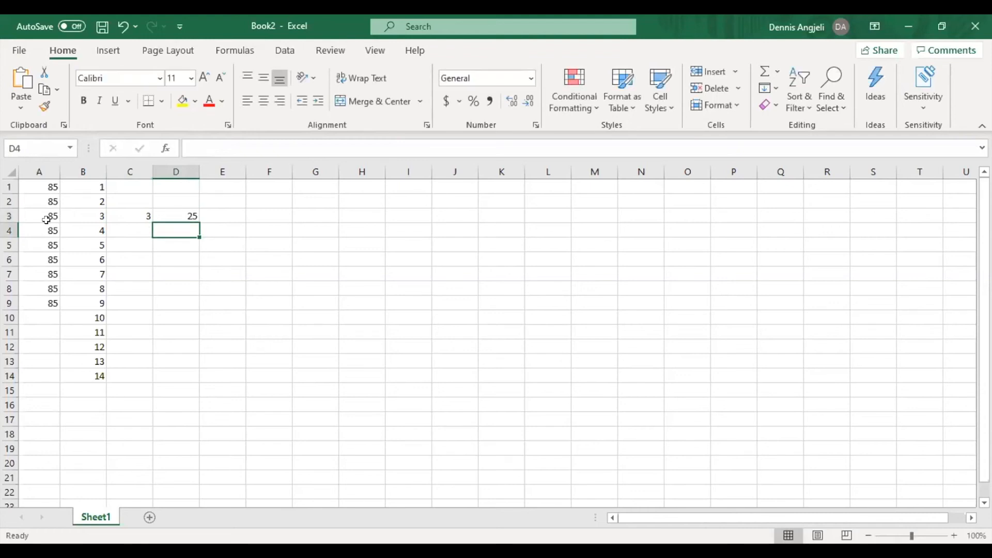
{"action": "left_click", "coordinate": [195, 212]}
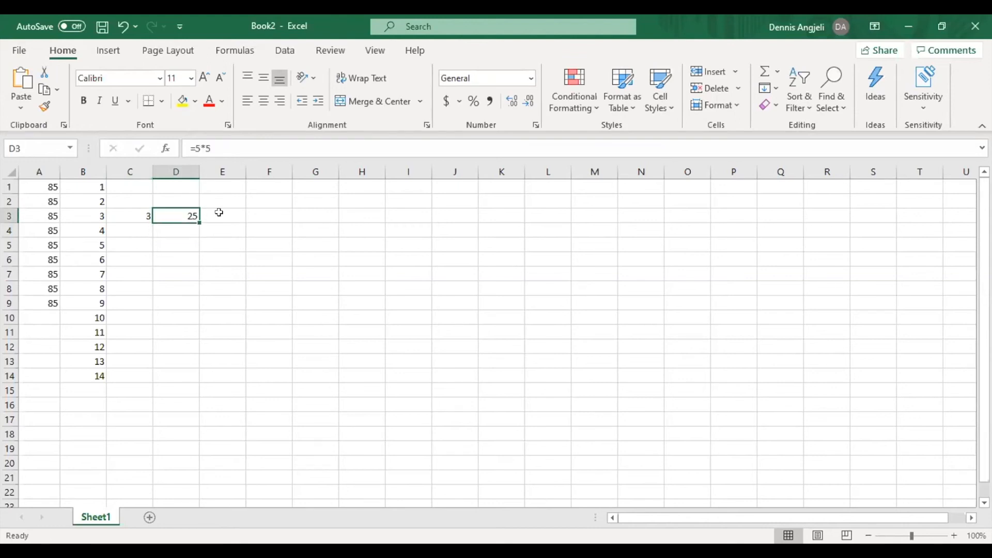
Step: Total the range A3:D3 in cell E3 with AutoSum
{"action": "left_click", "coordinate": [219, 213]}
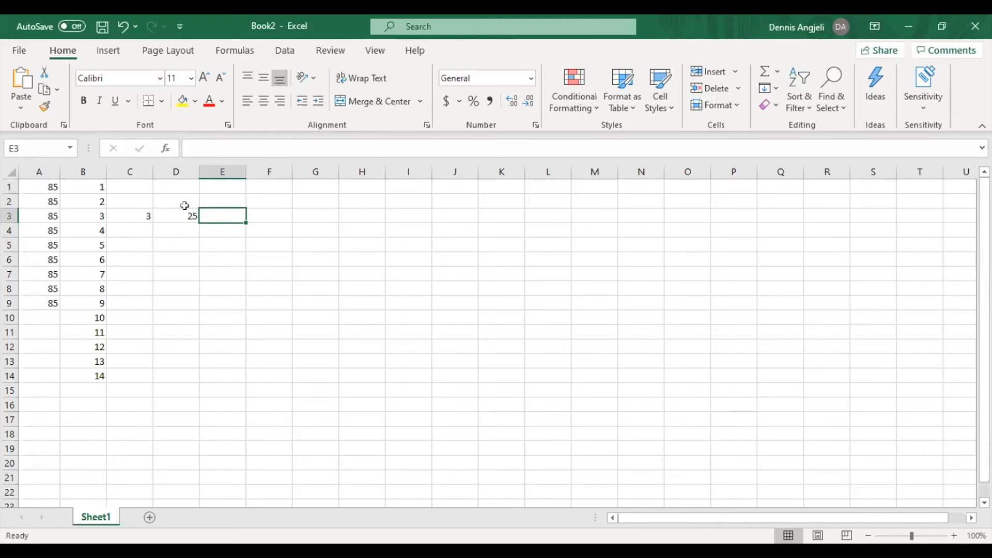
{"action": "left_click", "coordinate": [251, 55]}
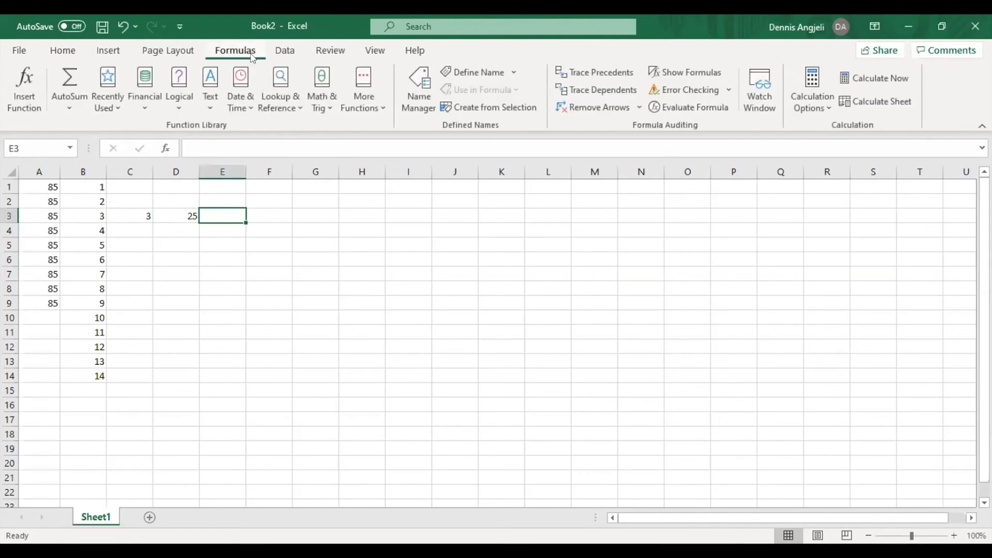
{"action": "left_click", "coordinate": [63, 78]}
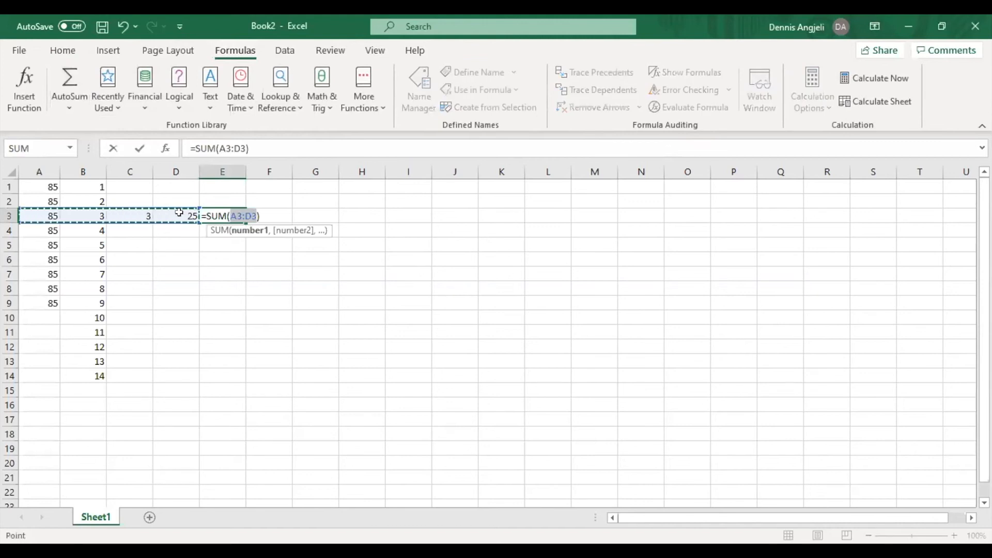
{"action": "left_click", "coordinate": [29, 220]}
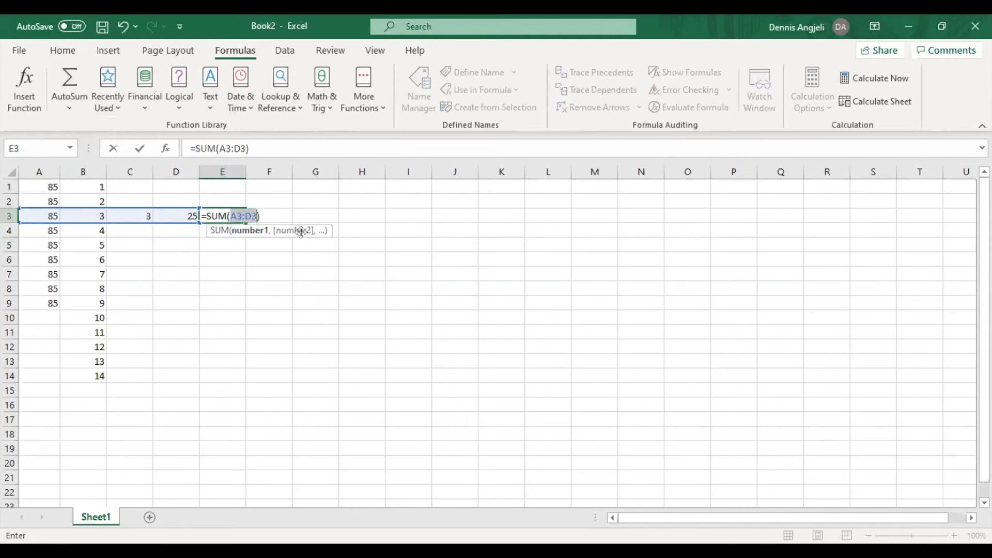
{"action": "key", "text": "Return"}
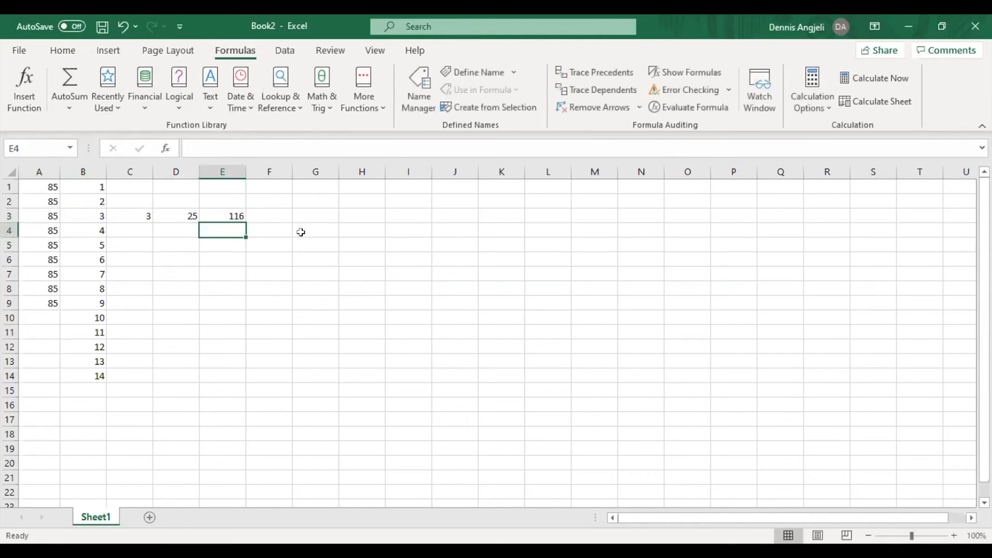
Step: Examine the cells of row 3 that feed the sum, the available AutoSum functions, and the formula in cell E3
{"action": "left_click", "coordinate": [208, 217]}
{"action": "left_click", "coordinate": [190, 217]}
{"action": "left_click", "coordinate": [144, 216]}
{"action": "left_click", "coordinate": [90, 216]}
{"action": "left_click", "coordinate": [41, 217]}
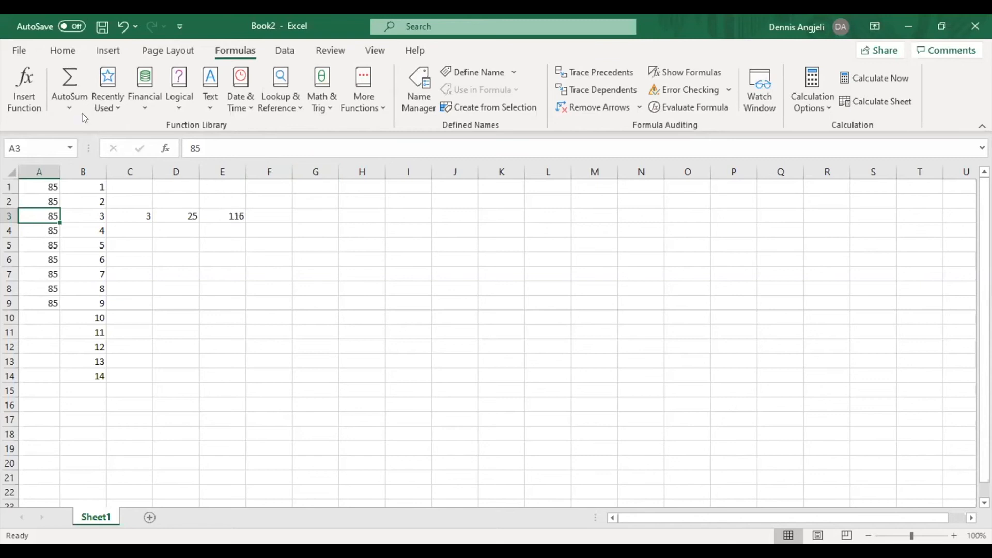
{"action": "left_click", "coordinate": [70, 98]}
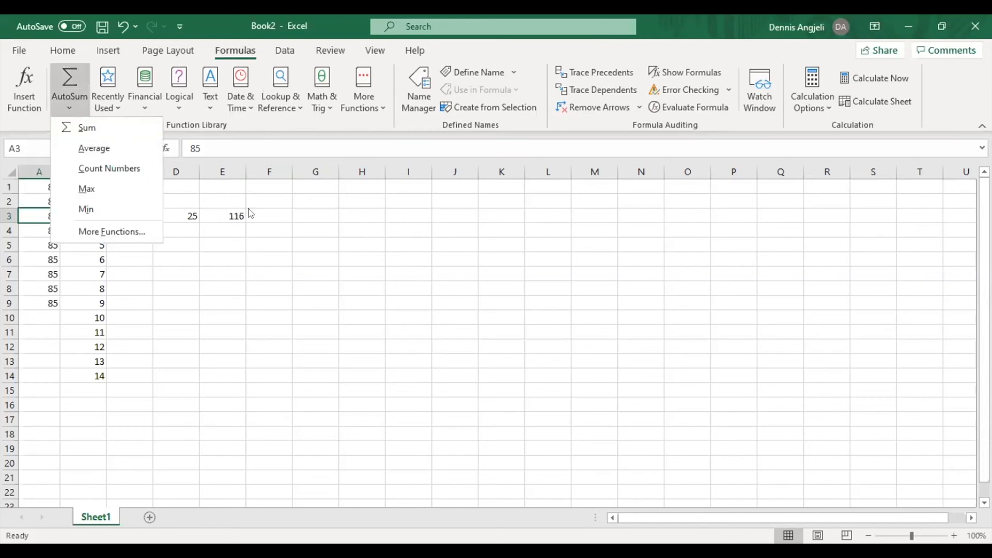
{"action": "left_click", "coordinate": [238, 212]}
{"action": "left_click", "coordinate": [237, 213]}
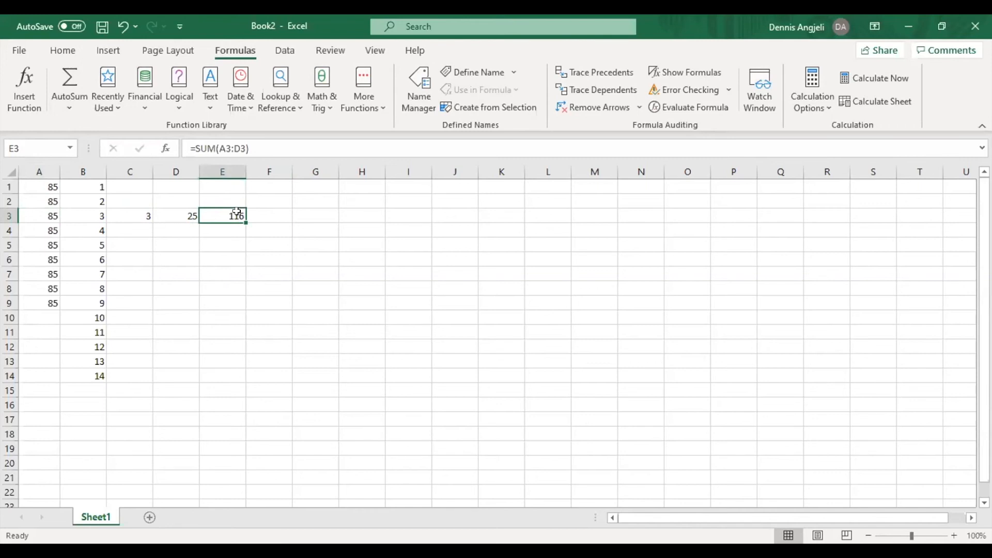
Step: Try an AutoSum formula in cell F3 and cut it down to =(E3)
{"action": "double_click", "coordinate": [269, 213]}
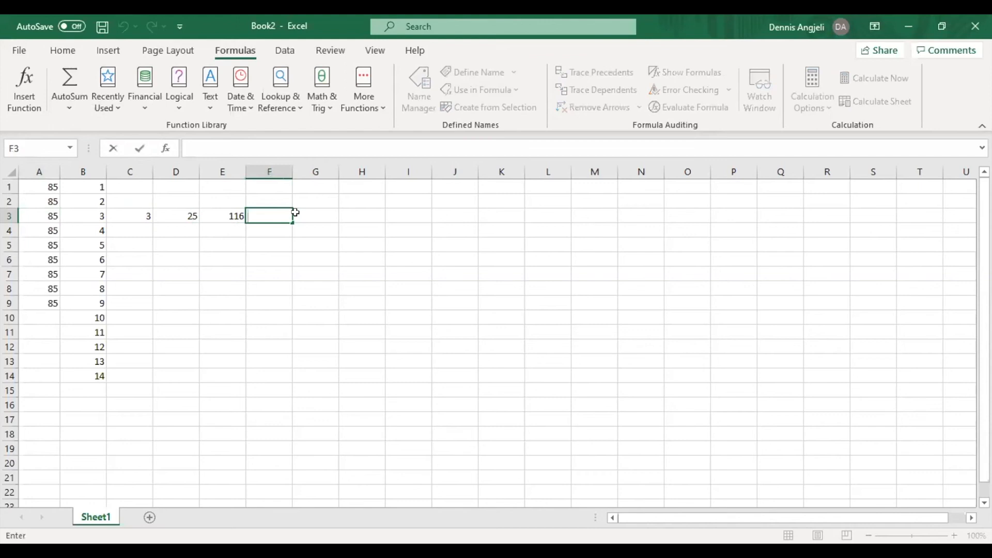
{"action": "type", "text": "="}
{"action": "type", "text": "("}
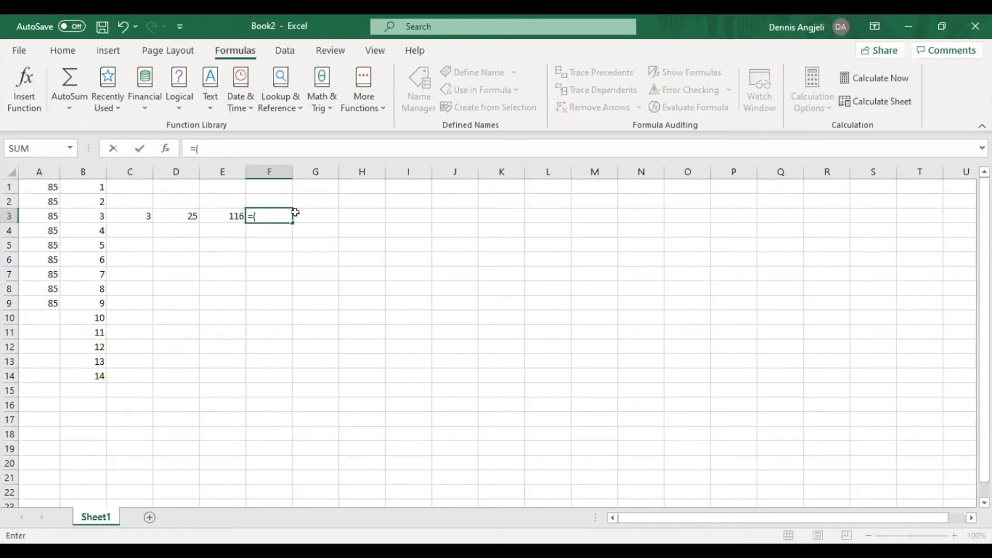
{"action": "key", "text": "BackSpace"}
{"action": "left_click", "coordinate": [65, 79]}
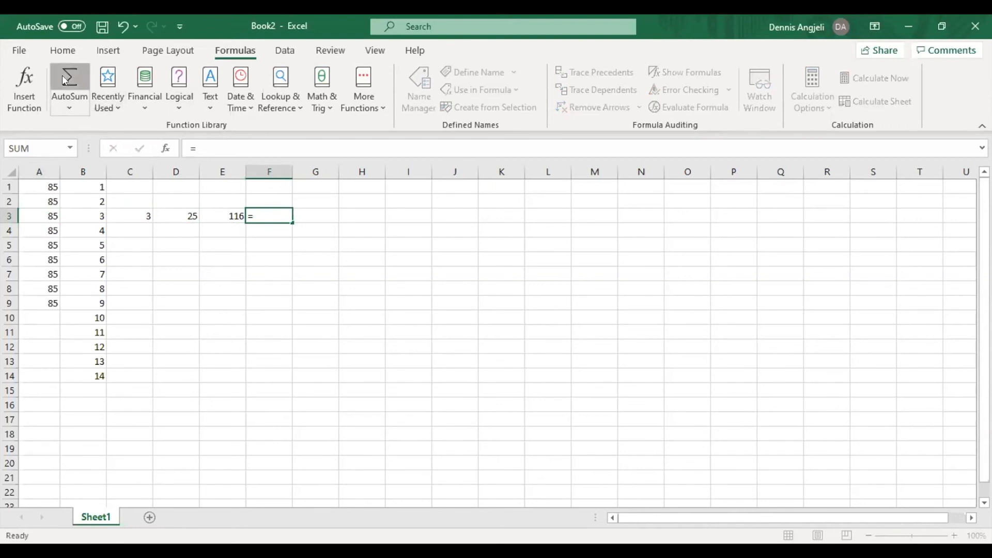
{"action": "double_click", "coordinate": [268, 213]}
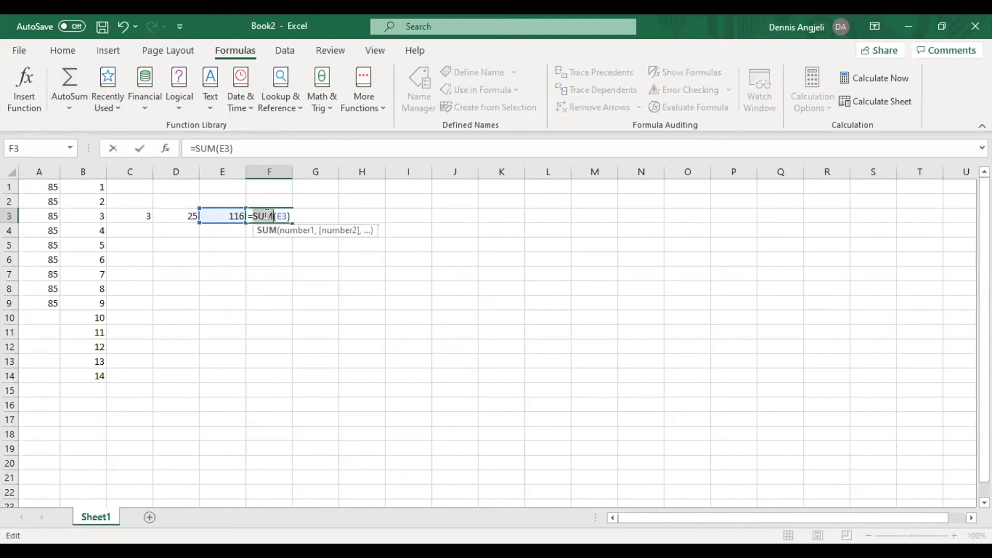
{"action": "key", "text": "BackSpace"}
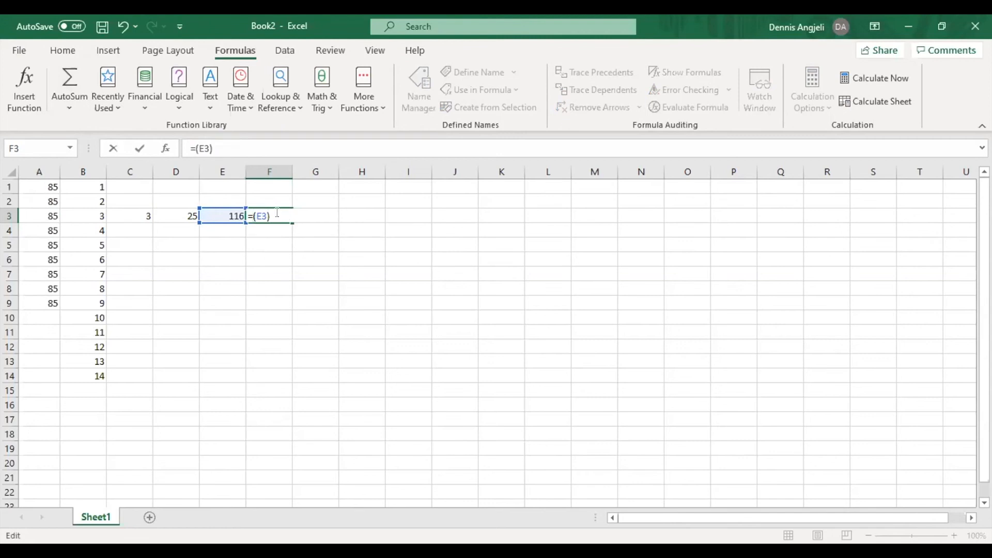
{"action": "left_click", "coordinate": [298, 261]}
{"action": "left_click", "coordinate": [284, 209]}
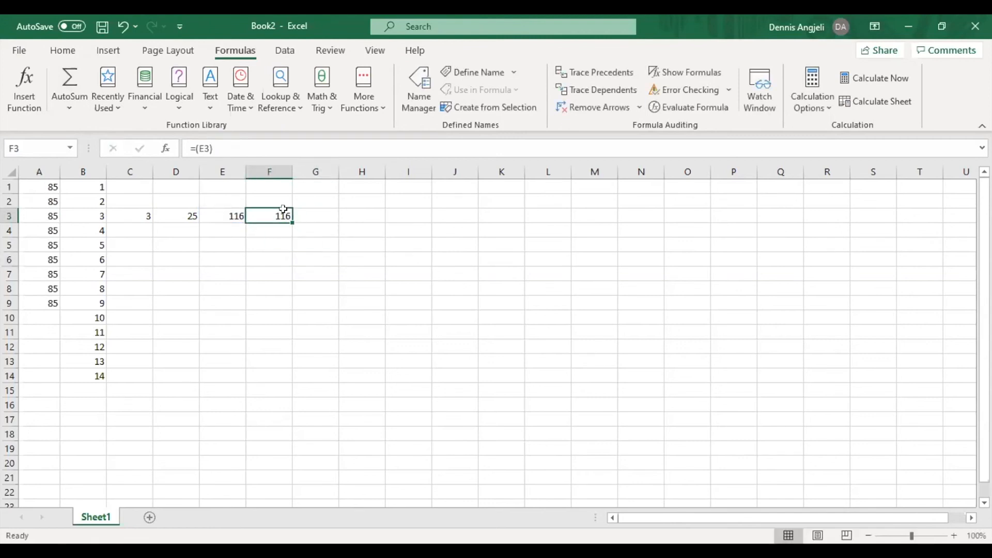
Step: Replace the formula in cell F3 with the division =5/5
{"action": "double_click", "coordinate": [284, 211]}
{"action": "key", "text": "BackSpace"}
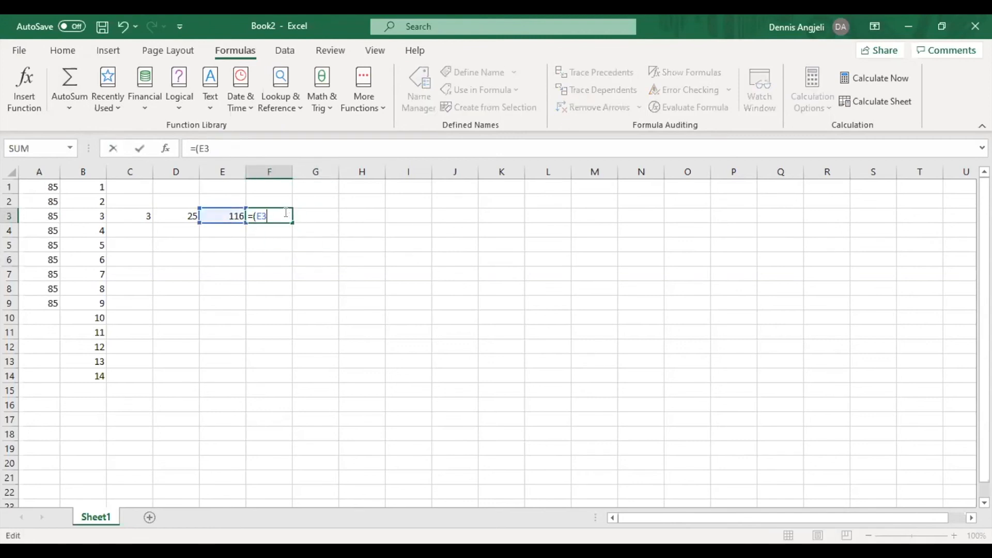
{"action": "key", "text": "BackSpace"}
{"action": "key", "text": "BackSpace"}
{"action": "key", "text": "BackSpace"}
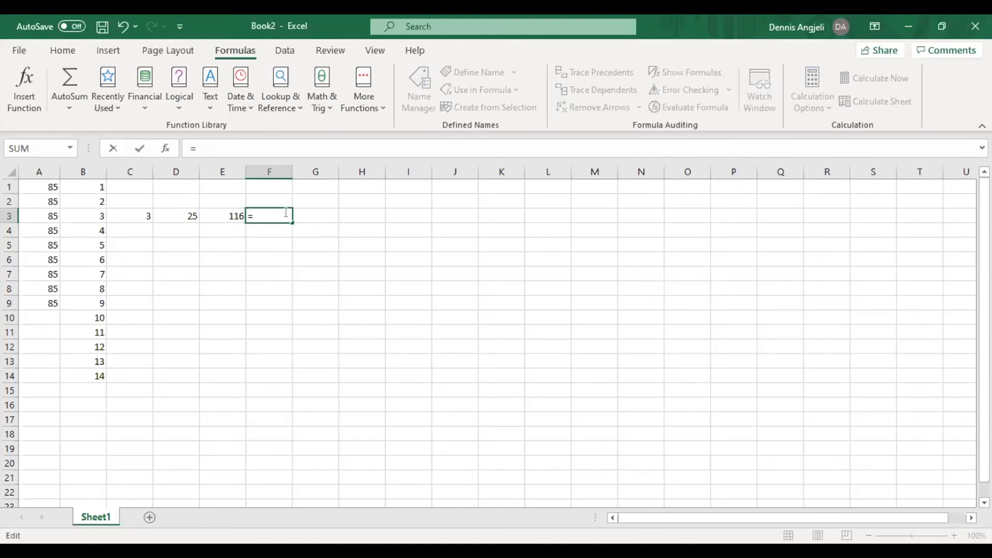
{"action": "type", "text": "5/5"}
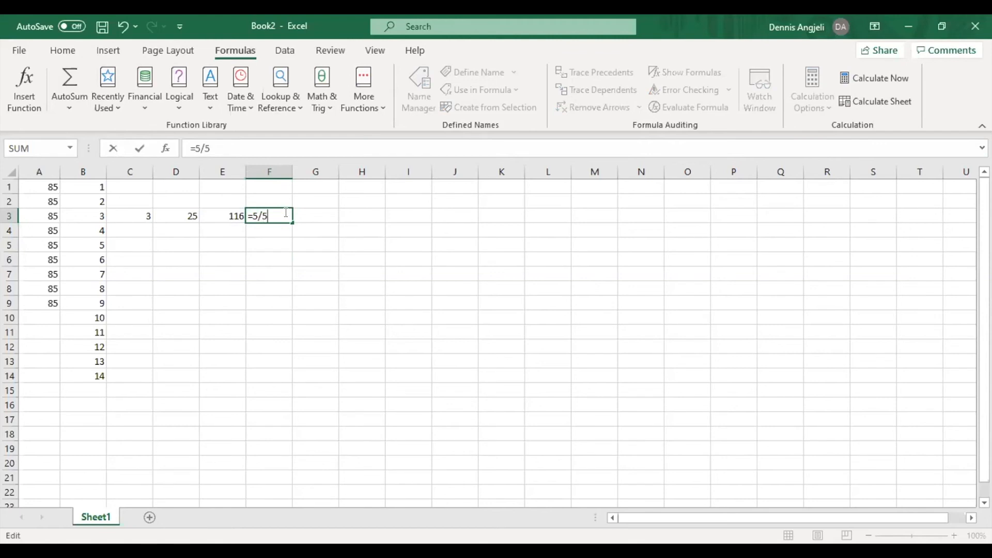
{"action": "key", "text": "Return"}
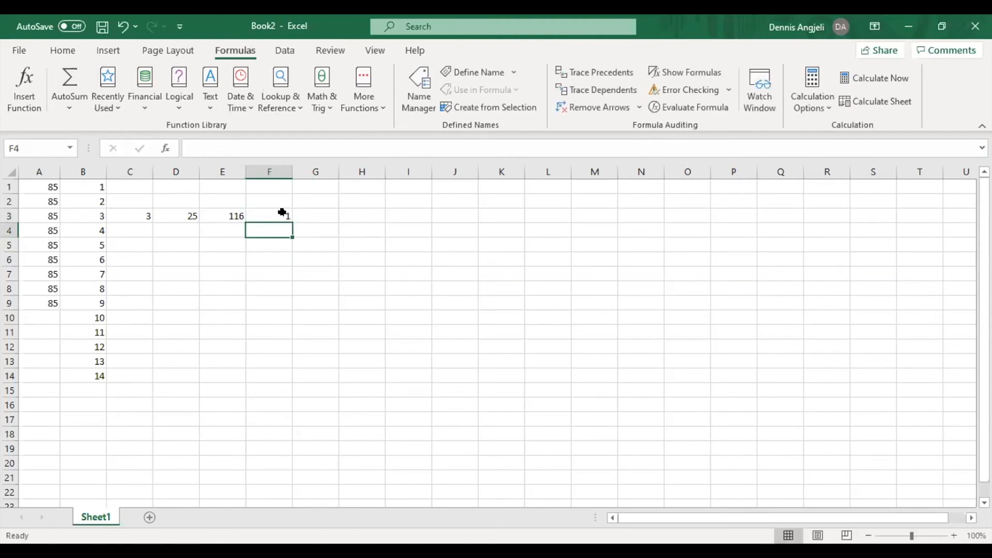
Step: Change the formula in cell F3 to =(A3)/(D3), dividing one cell by another
{"action": "double_click", "coordinate": [284, 212]}
{"action": "key", "text": "BackSpace"}
{"action": "key", "text": "BackSpace"}
{"action": "key", "text": "BackSpace"}
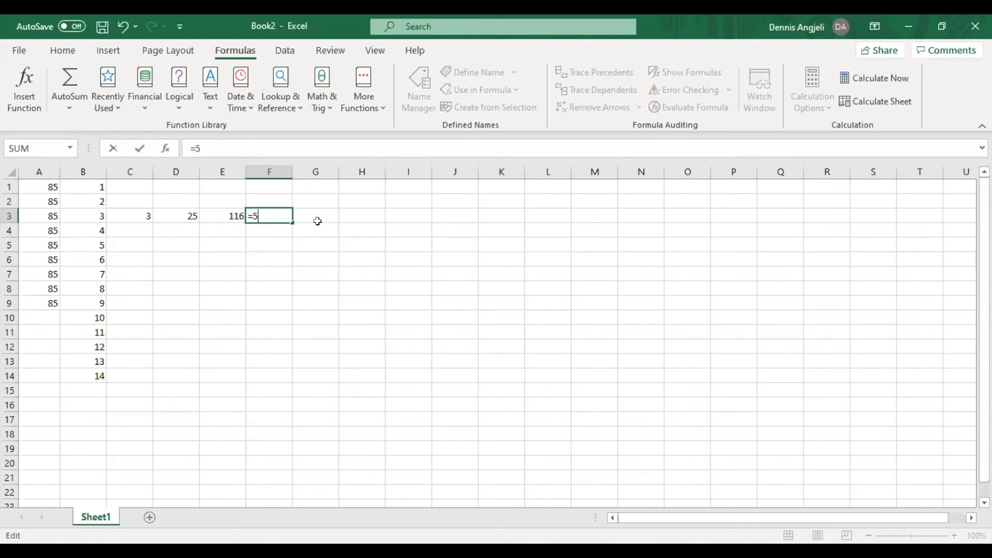
{"action": "type", "text": "(A3"}
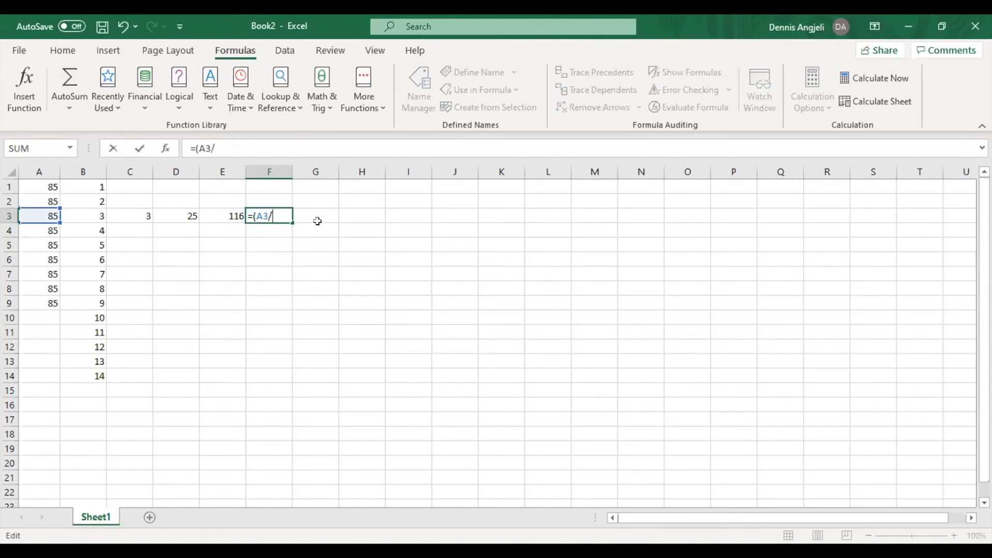
{"action": "type", "text": ")/D"}
{"action": "key", "text": "BackSpace"}
{"action": "type", "text": "(D3)"}
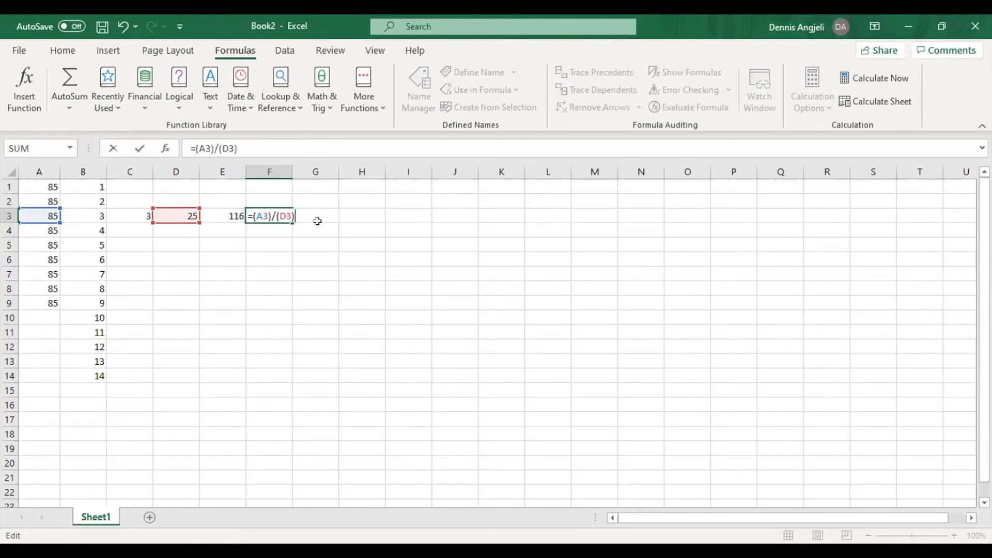
{"action": "key", "text": "Return"}
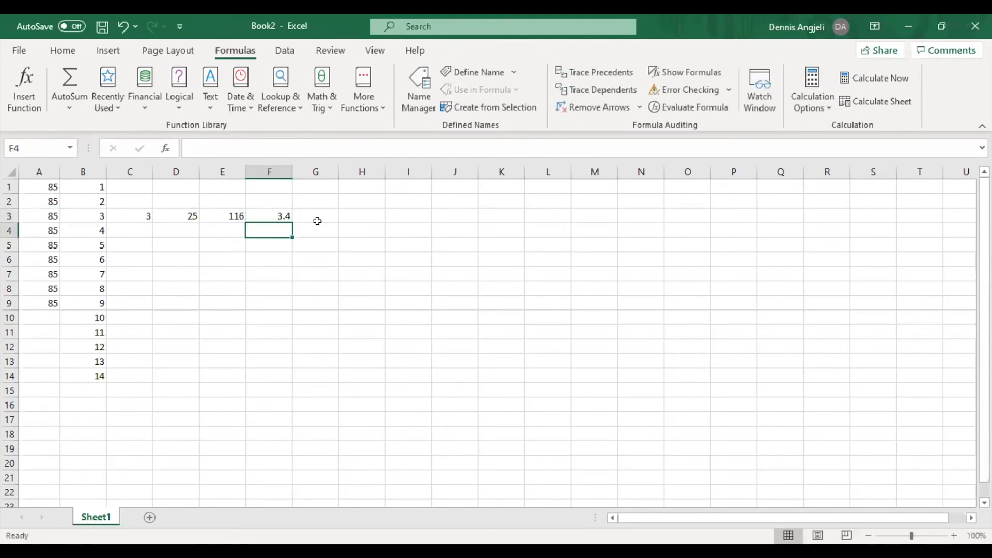
Step: Check the division by selecting its source cells A3 and D3, followed by the formula cell F3
{"action": "left_click", "coordinate": [44, 220]}
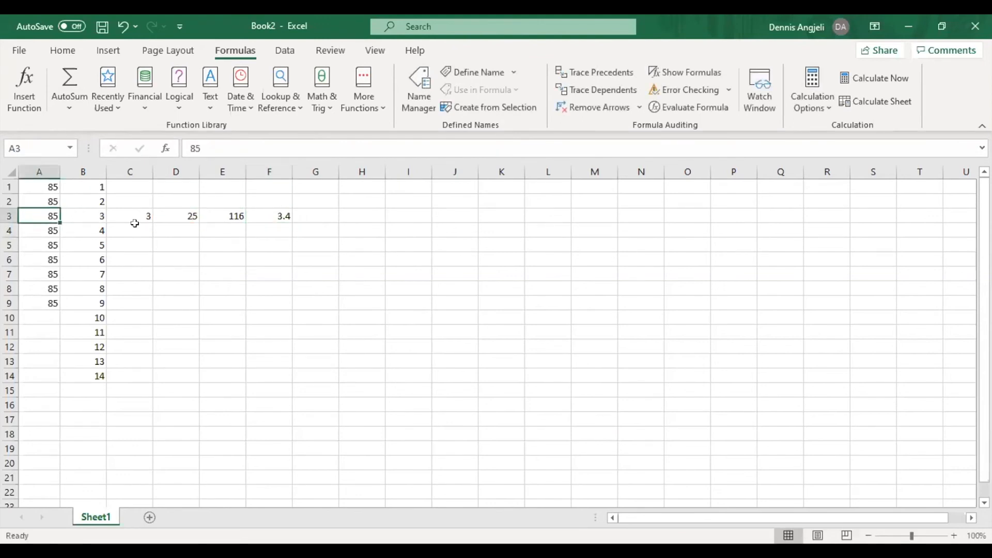
{"action": "left_click", "coordinate": [178, 212]}
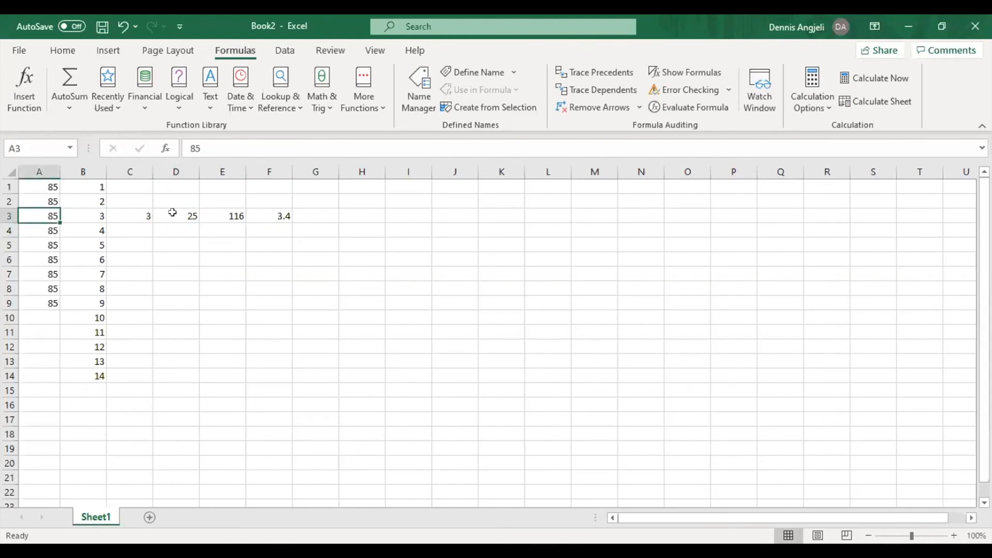
{"action": "left_click", "coordinate": [172, 212]}
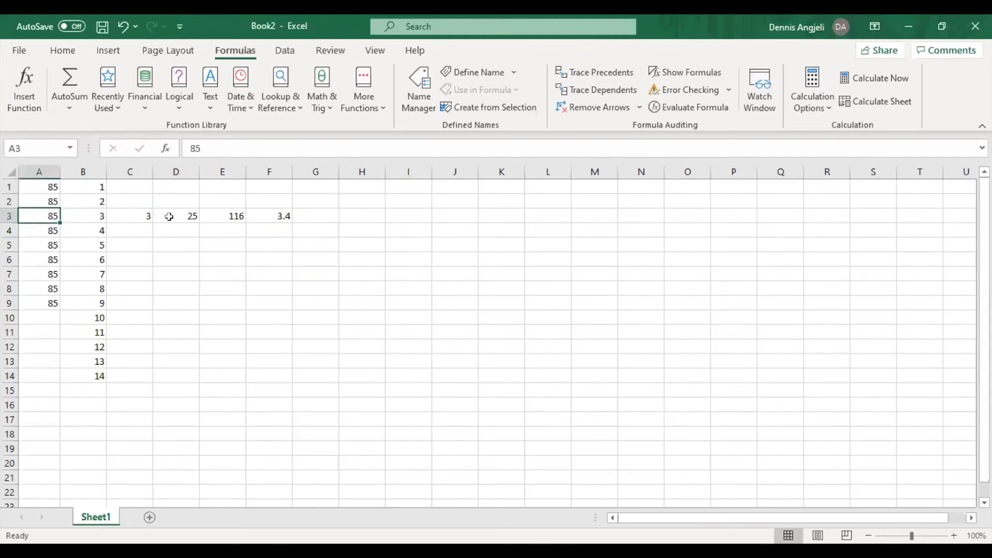
{"action": "left_click", "coordinate": [173, 215]}
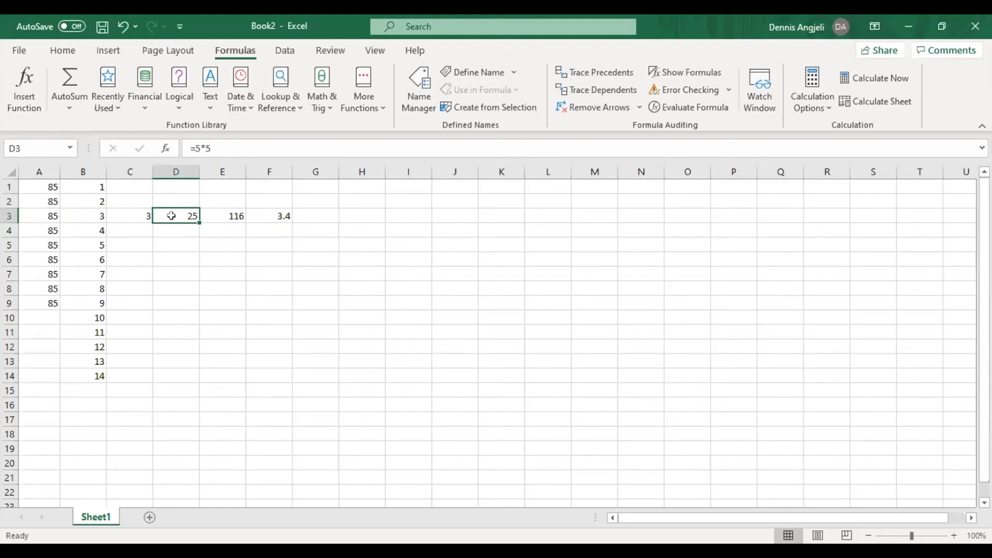
{"action": "left_click", "coordinate": [277, 215]}
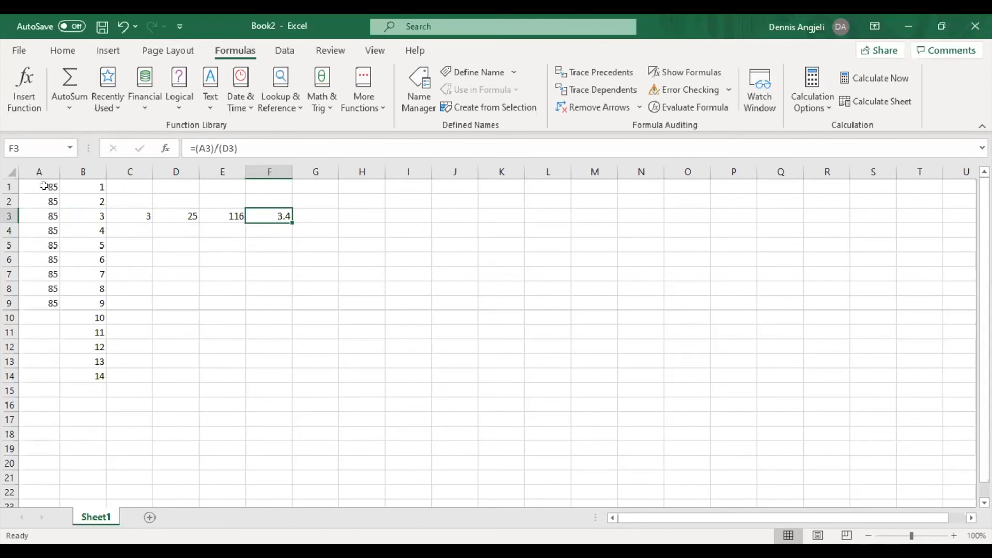
Step: Select the range A1:F14 and sort it from smallest to largest
{"action": "left_click_drag", "start_coordinate": [44, 186], "coordinate": [274, 381]}
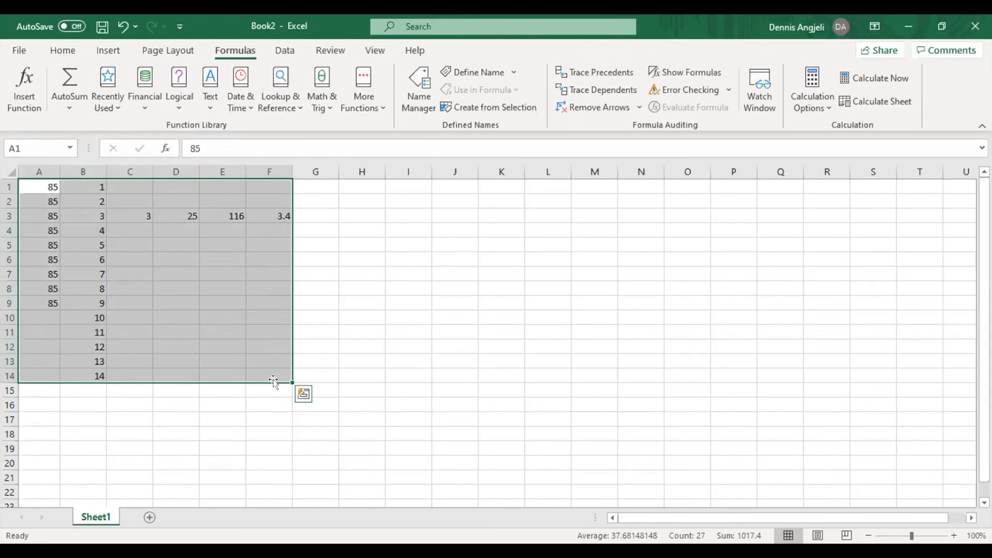
{"action": "left_click", "coordinate": [63, 50]}
{"action": "right_click", "coordinate": [234, 135]}
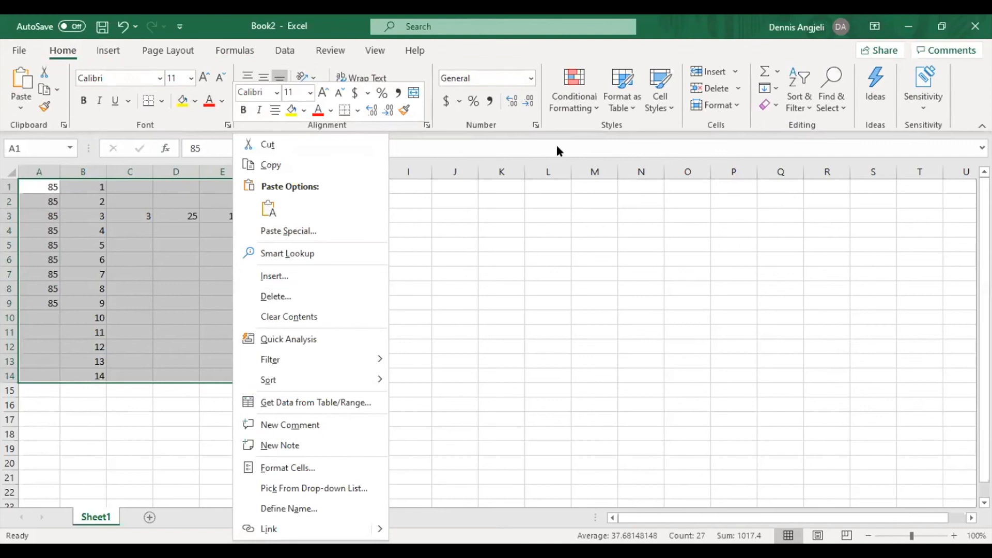
{"action": "key", "text": "Escape"}
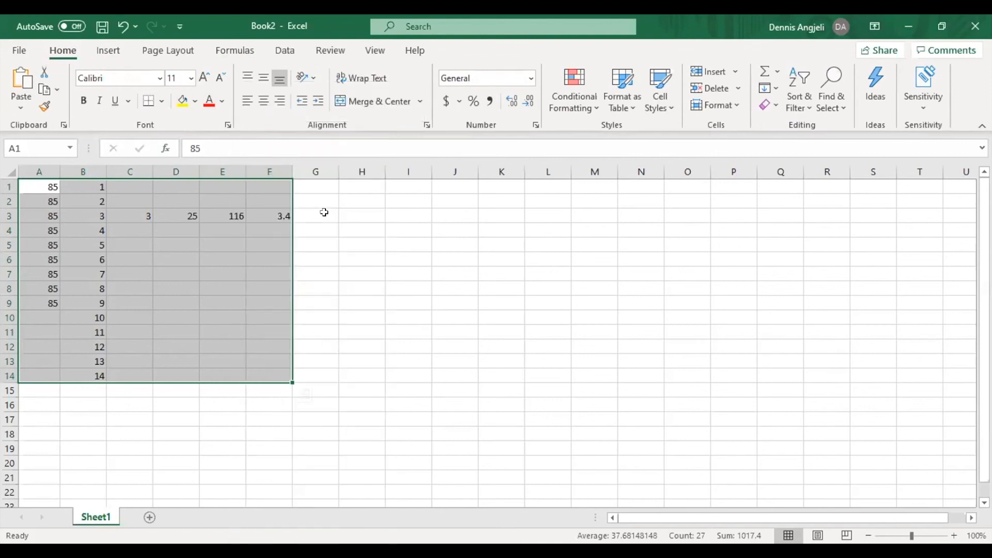
{"action": "left_click", "coordinate": [797, 107]}
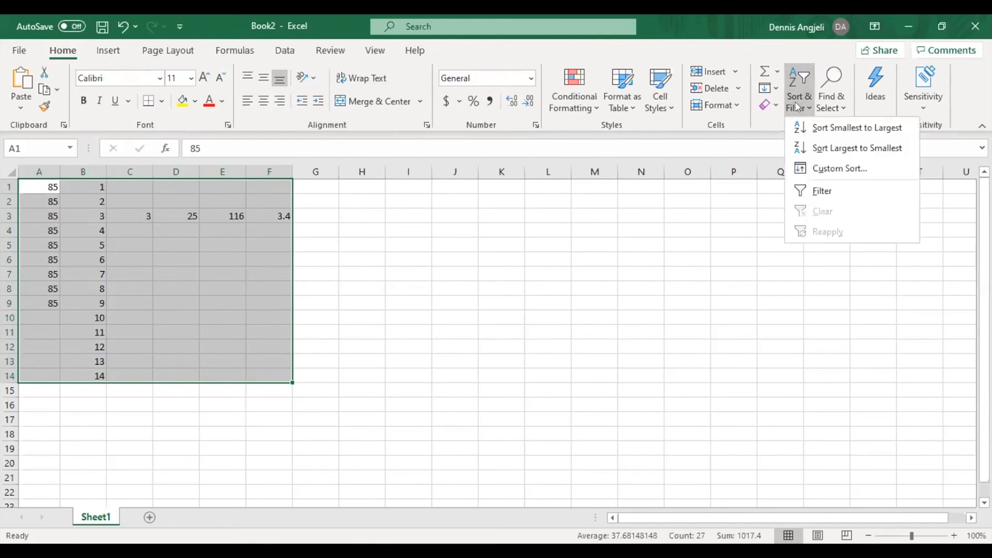
{"action": "left_click", "coordinate": [828, 127]}
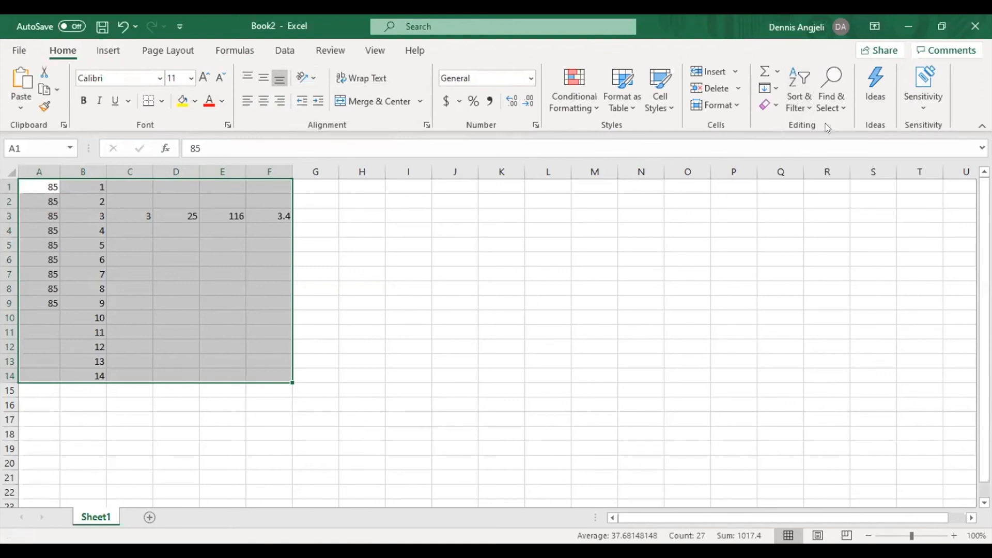
Step: Reselect the range from F14 back to A1, sort it from smallest to largest, and check the reordered values in column B
{"action": "left_click", "coordinate": [799, 106]}
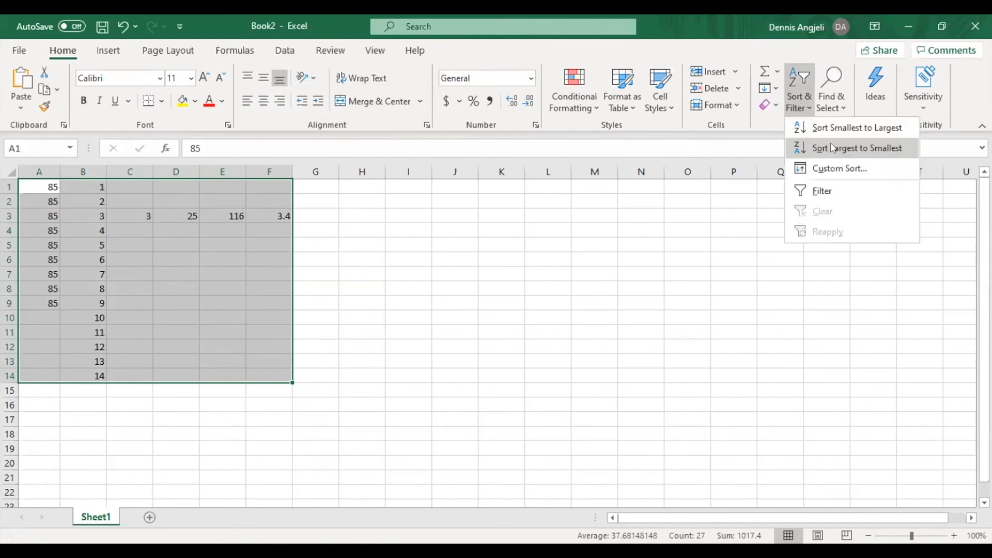
{"action": "left_click", "coordinate": [279, 350]}
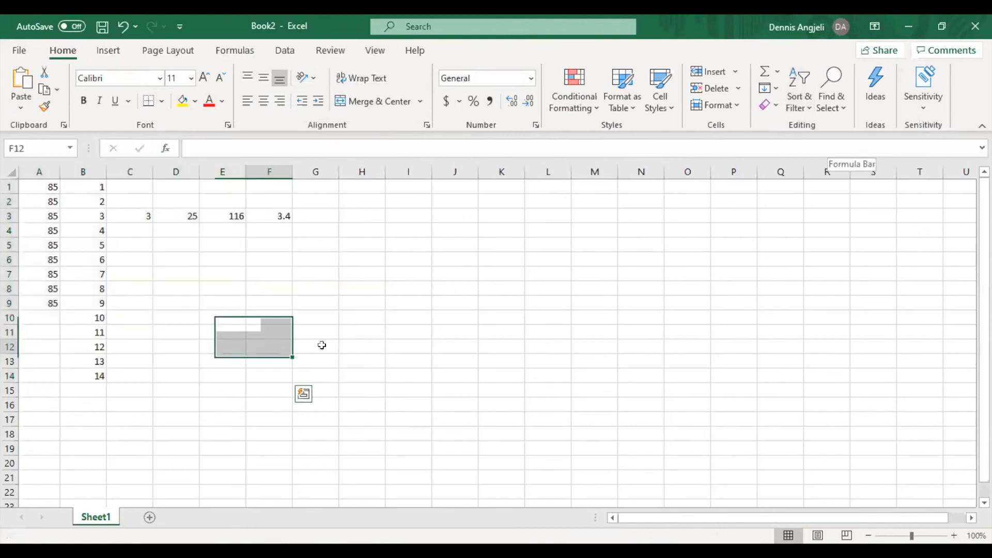
{"action": "left_click", "coordinate": [277, 378]}
{"action": "left_click_drag", "start_coordinate": [277, 377], "coordinate": [44, 187]}
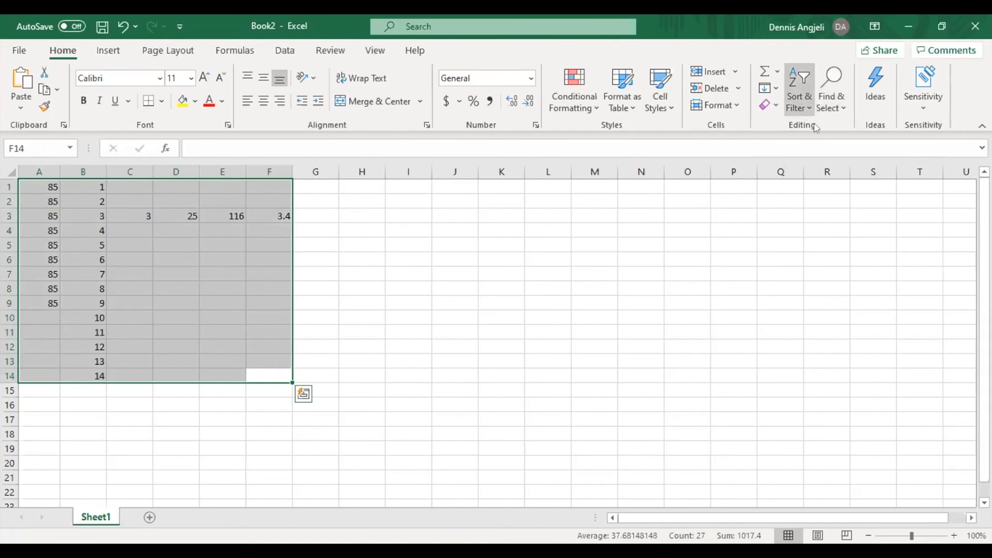
{"action": "left_click", "coordinate": [799, 91]}
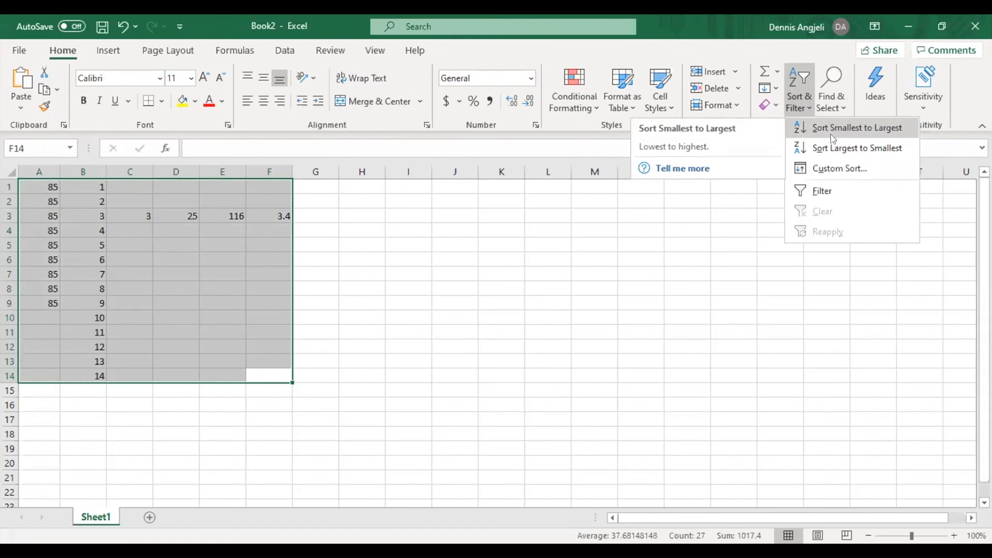
{"action": "left_click", "coordinate": [832, 128]}
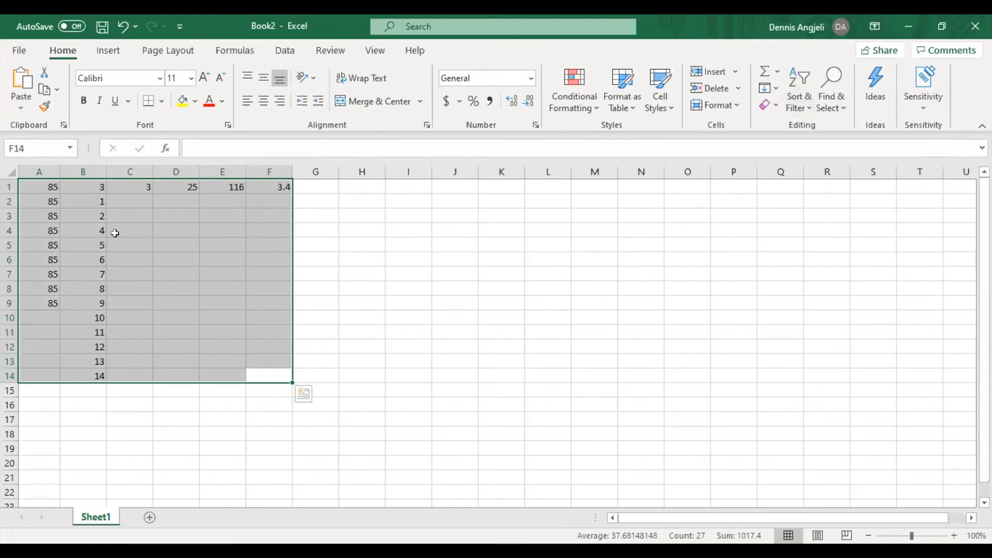
{"action": "left_click", "coordinate": [88, 216]}
{"action": "left_click", "coordinate": [86, 188]}
{"action": "left_click", "coordinate": [224, 319]}
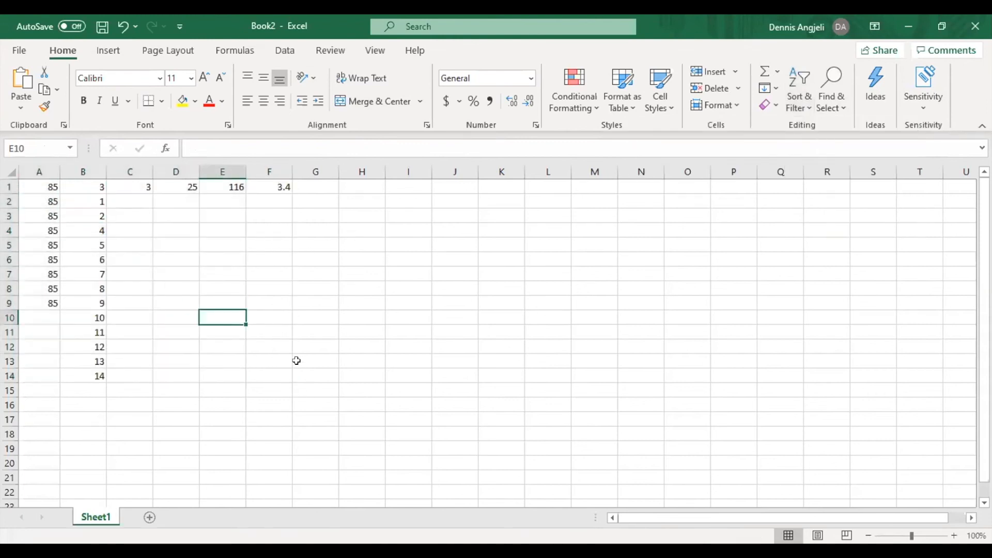
{"action": "left_click", "coordinate": [296, 361]}
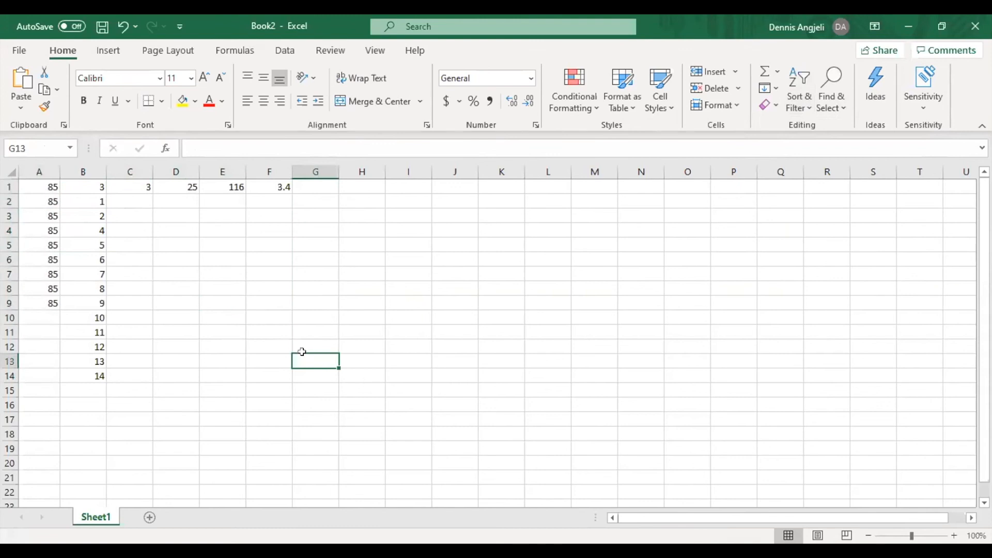
Step: Try to clear all the contents of the range A1:F14 at once
{"action": "left_click_drag", "start_coordinate": [269, 375], "coordinate": [43, 182]}
{"action": "left_click", "coordinate": [277, 325]}
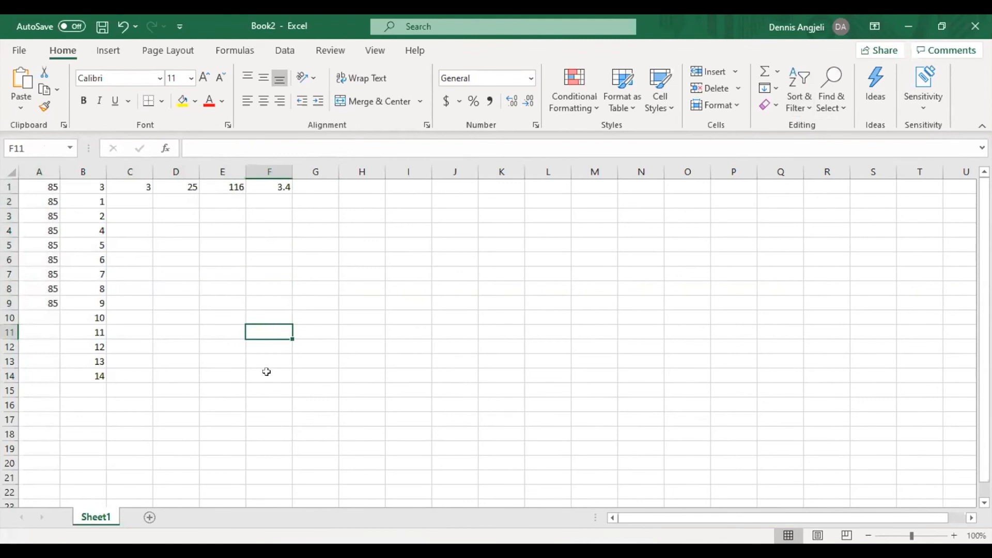
{"action": "left_click_drag", "start_coordinate": [273, 376], "coordinate": [22, 170]}
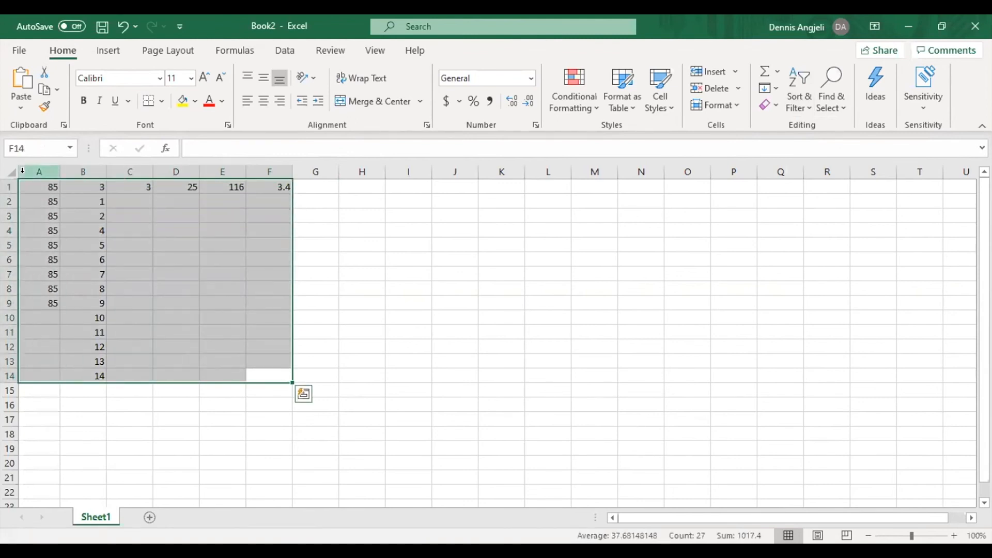
{"action": "key", "text": "BackSpace"}
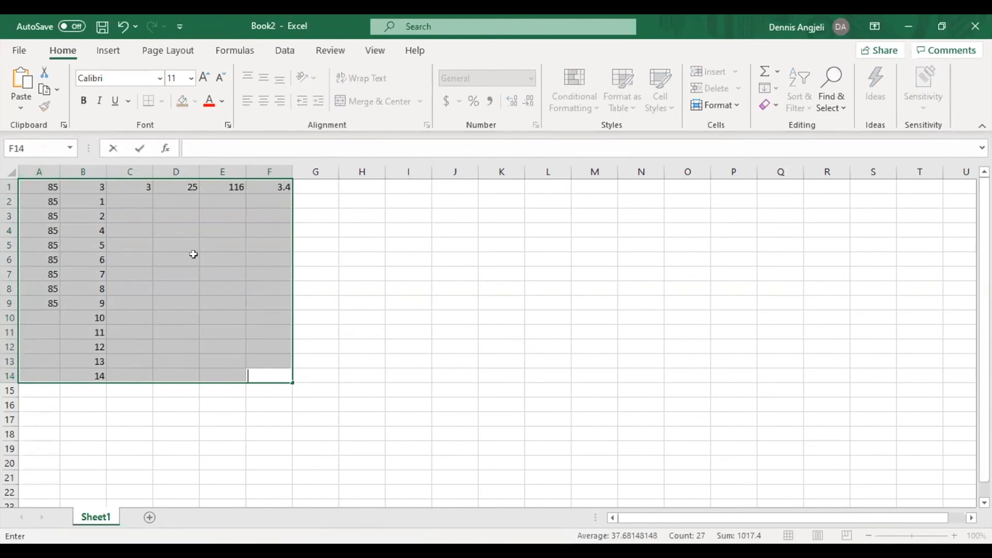
{"action": "left_click", "coordinate": [194, 255]}
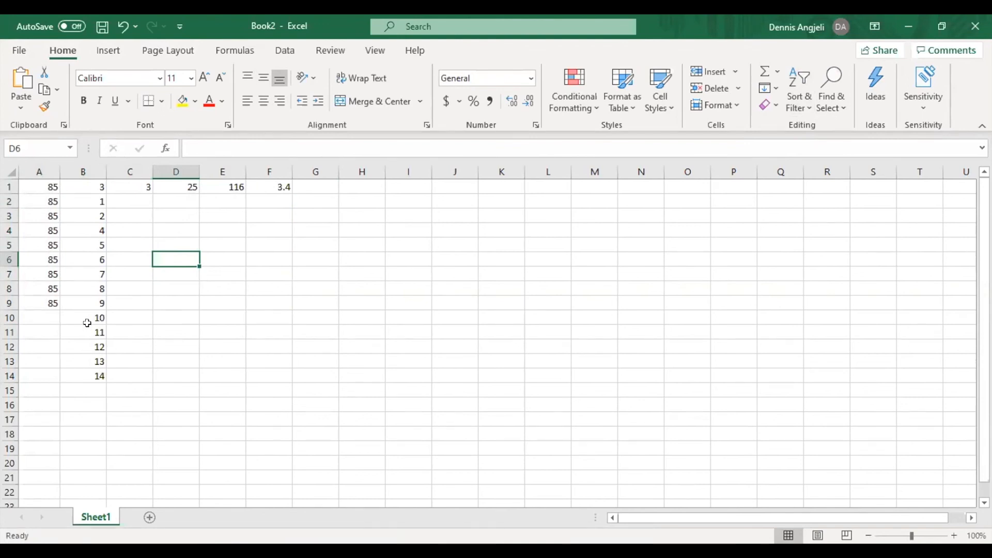
Step: Delete the values in cells B10:B14 and C1:F1, leaving only the data in A1:B9
{"action": "left_click_drag", "start_coordinate": [87, 376], "coordinate": [87, 316]}
{"action": "key", "text": "Delete"}
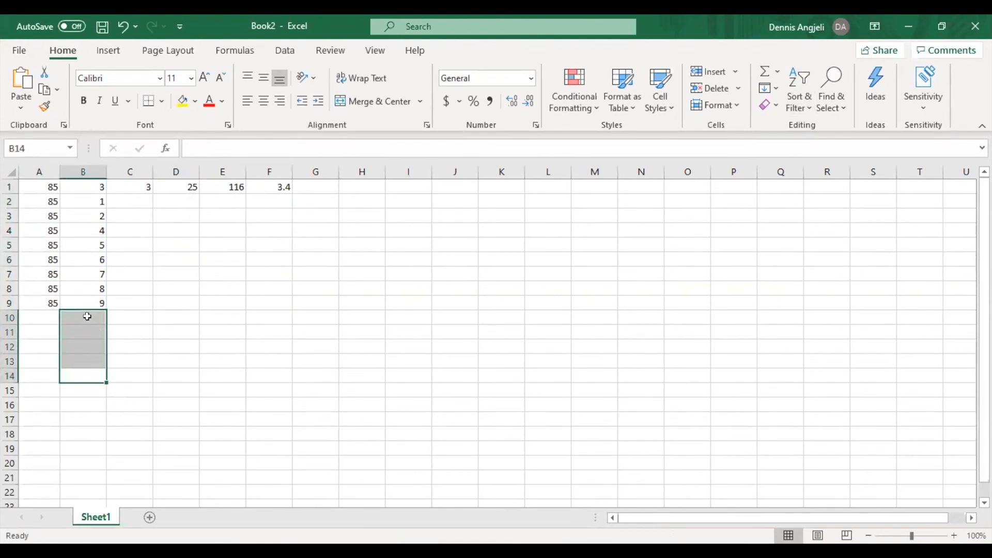
{"action": "left_click", "coordinate": [342, 305]}
{"action": "left_click_drag", "start_coordinate": [274, 187], "coordinate": [143, 187]}
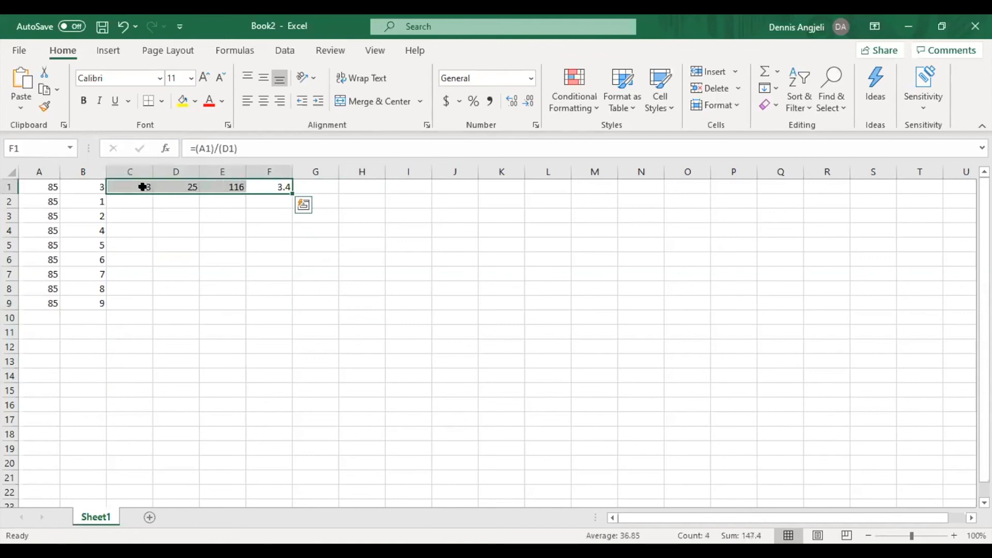
{"action": "key", "text": "Delete"}
{"action": "left_click", "coordinate": [169, 218]}
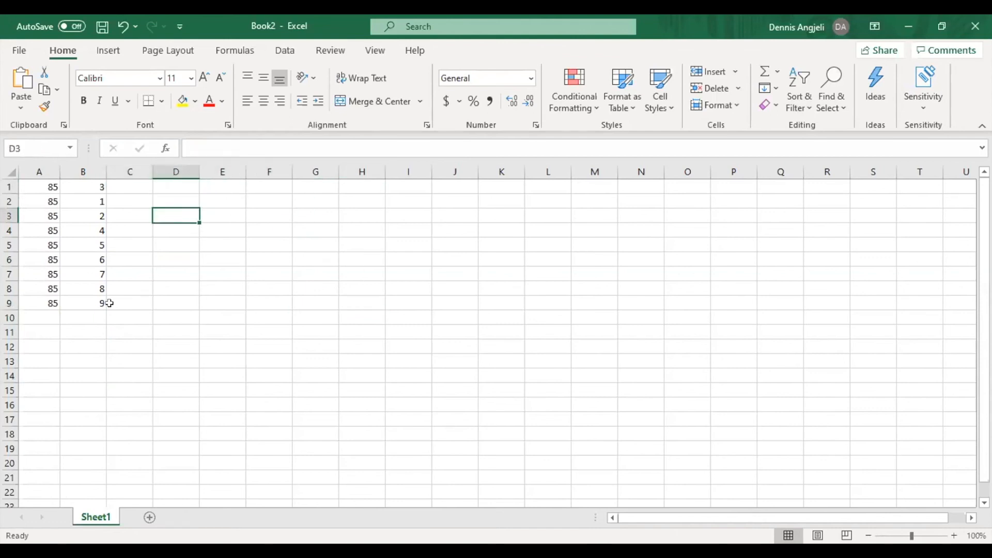
Step: Vary the numbers in column A by setting A3 to 95, A4 to 52, A9 to 81 and A7 to 5
{"action": "double_click", "coordinate": [45, 214]}
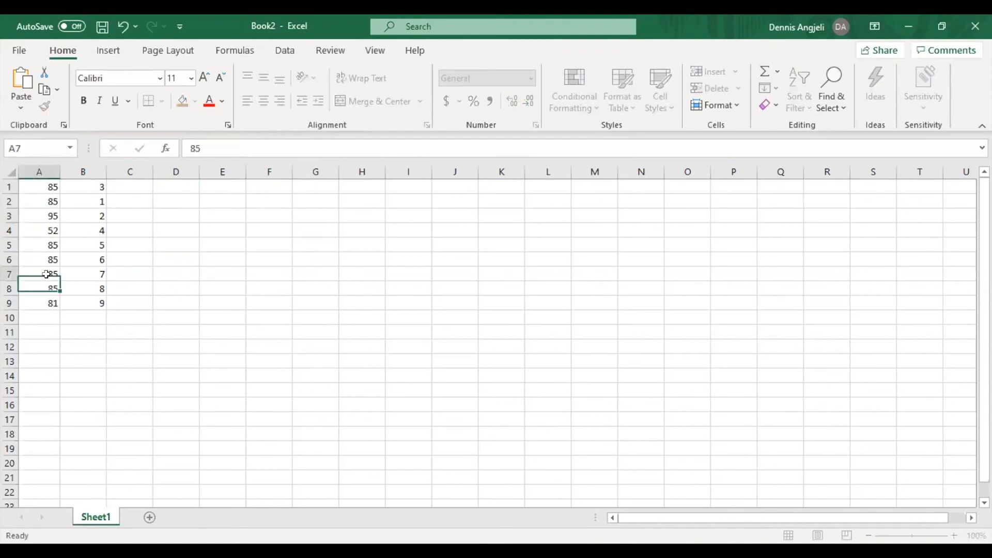
{"action": "double_click", "coordinate": [47, 271]}
{"action": "key", "text": "BackSpace"}
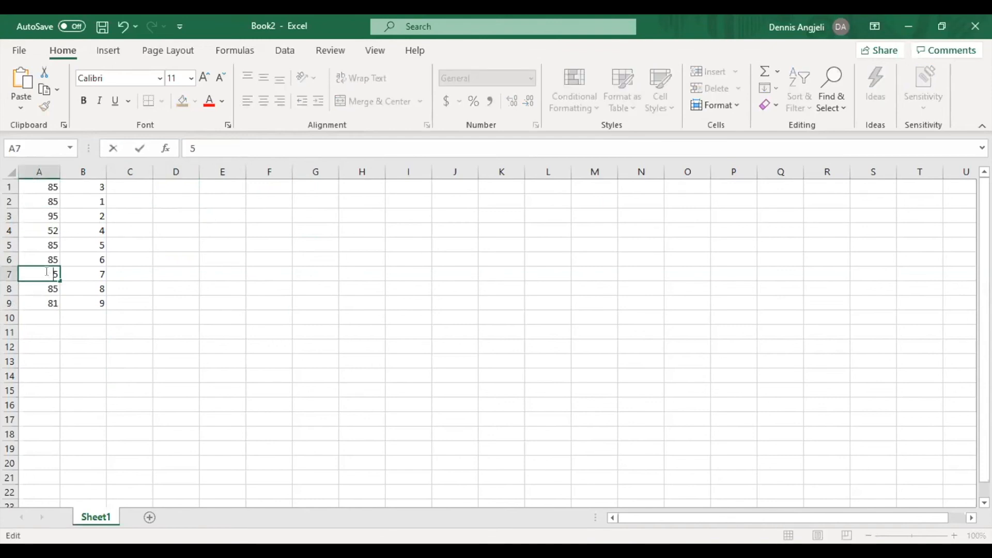
{"action": "left_click", "coordinate": [204, 254]}
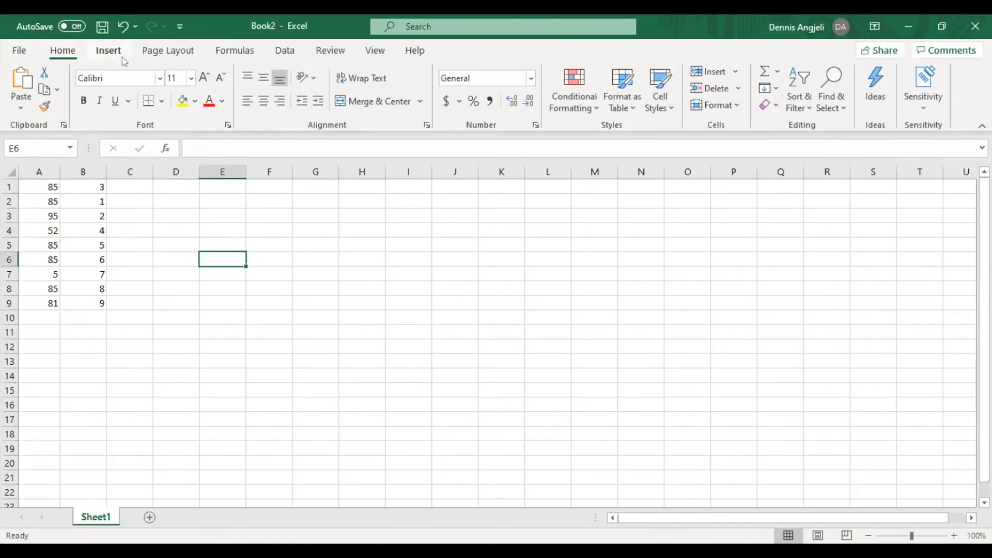
Step: Preview a 2-D clustered column chart for the data in A1:B8 without inserting it
{"action": "left_click", "coordinate": [100, 53]}
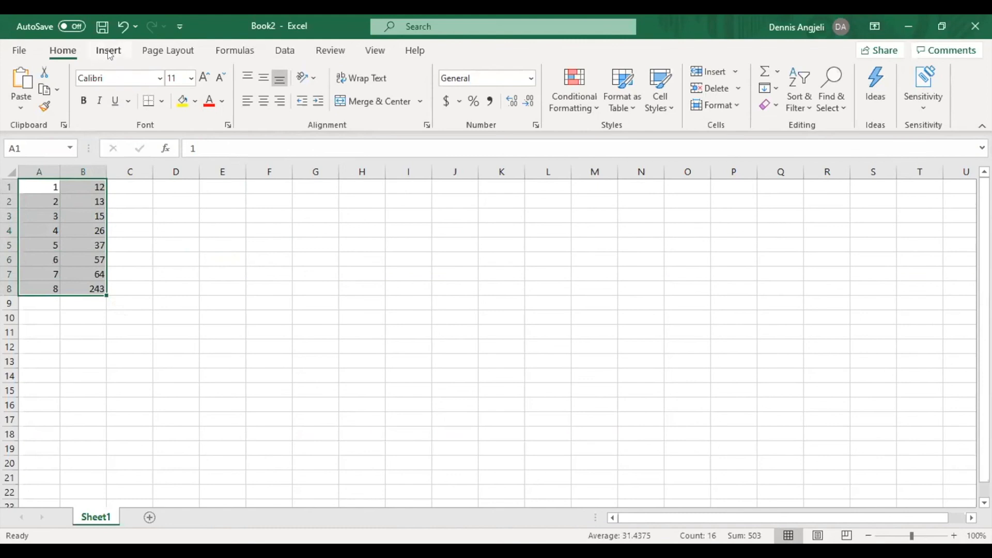
{"action": "left_click", "coordinate": [110, 52]}
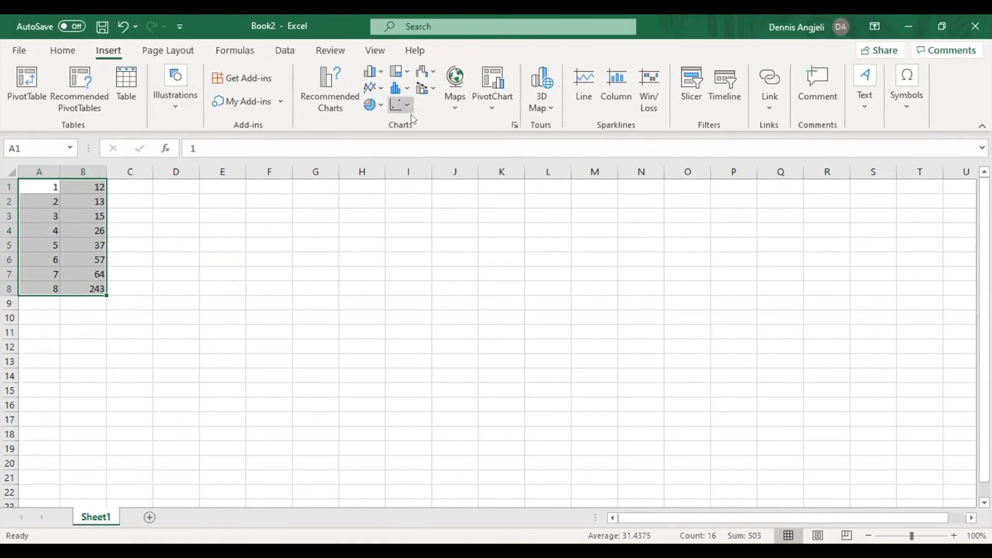
{"action": "left_click", "coordinate": [365, 73]}
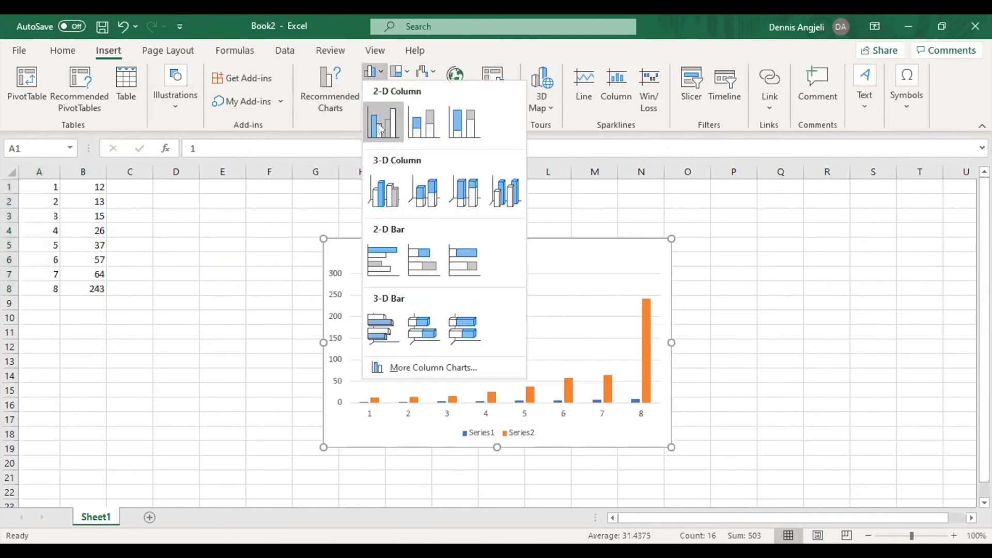
{"action": "left_click", "coordinate": [361, 243]}
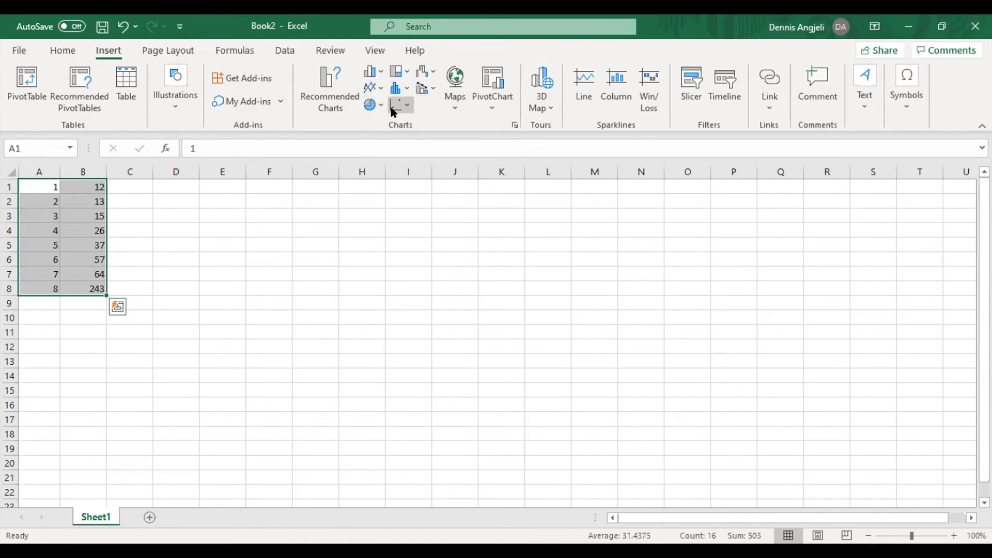
Step: Insert a markers-only scatter chart from A1:B8 and place it across columns H to O, starting at about row 2
{"action": "left_click", "coordinate": [394, 106]}
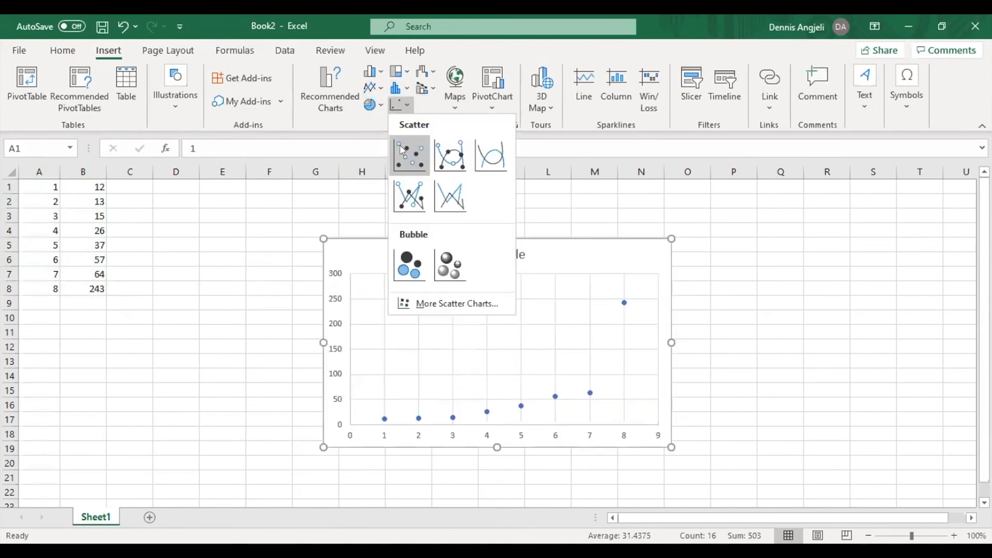
{"action": "left_click_drag", "start_coordinate": [365, 246], "coordinate": [220, 242]}
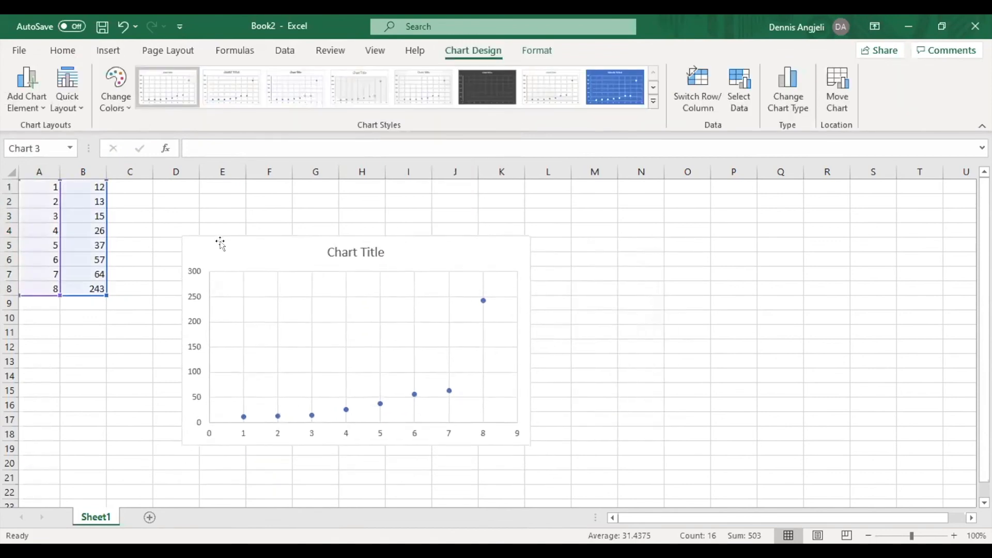
{"action": "left_click_drag", "start_coordinate": [277, 253], "coordinate": [269, 262]}
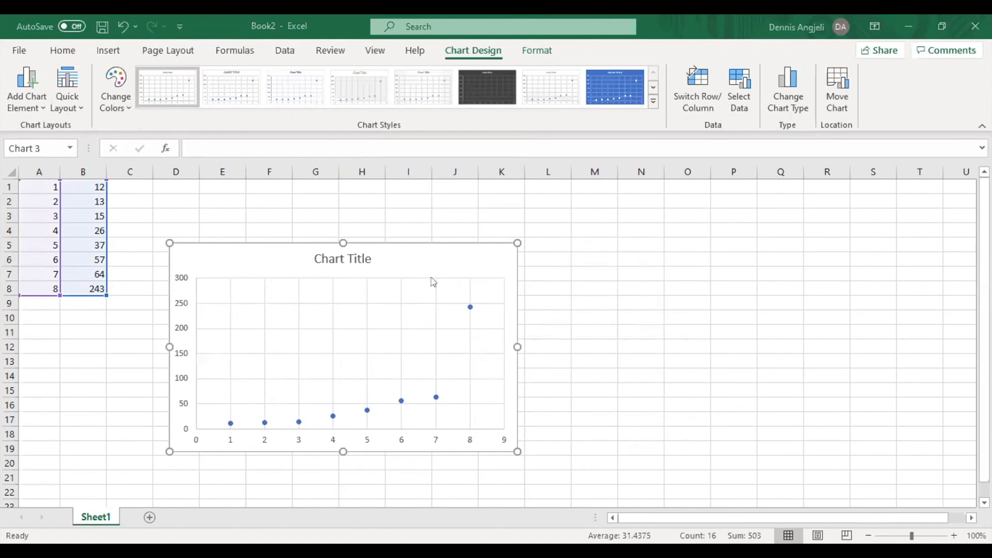
{"action": "left_click_drag", "start_coordinate": [426, 252], "coordinate": [596, 210]}
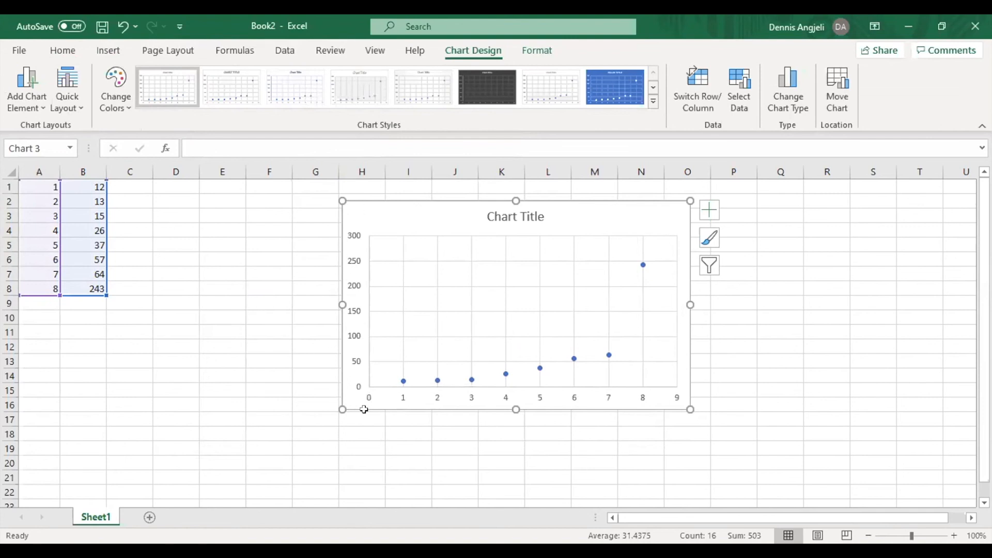
Step: Replace the scatter chart's title with "random"
{"action": "left_click", "coordinate": [517, 218]}
{"action": "double_click", "coordinate": [533, 218]}
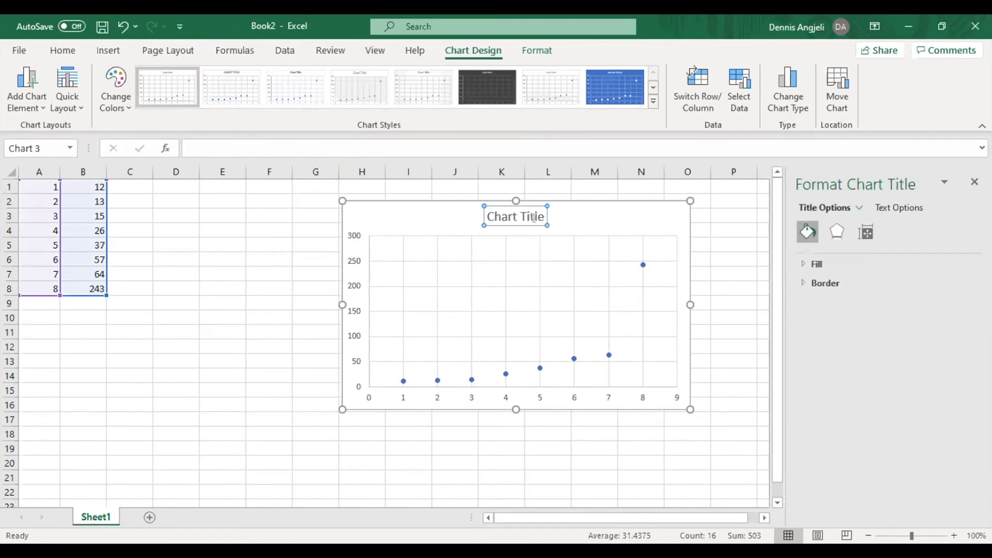
{"action": "double_click", "coordinate": [537, 218]}
{"action": "left_click", "coordinate": [537, 220]}
{"action": "double_click", "coordinate": [534, 218]}
{"action": "left_click", "coordinate": [532, 217]}
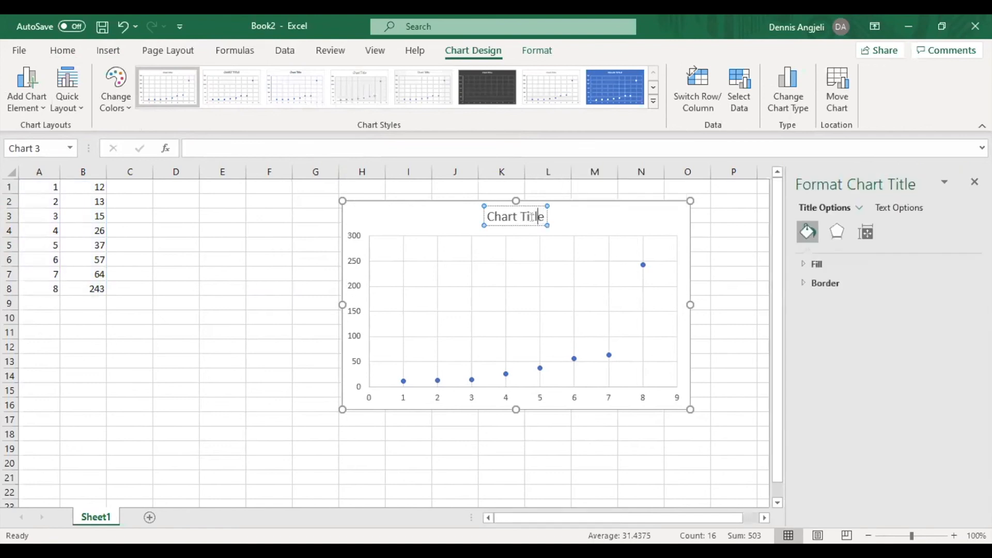
{"action": "left_click_drag", "start_coordinate": [546, 216], "coordinate": [495, 212]}
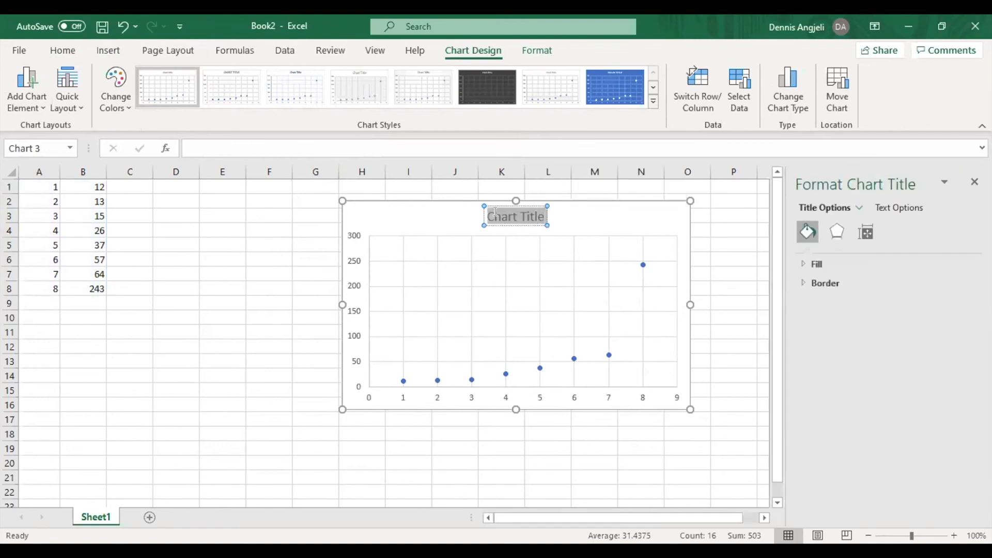
{"action": "type", "text": "random"}
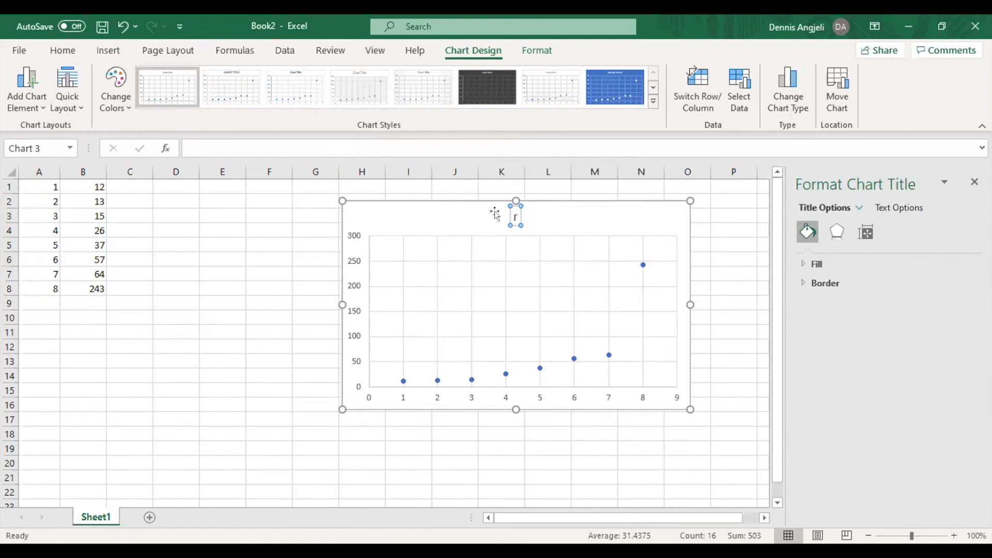
{"action": "left_click", "coordinate": [636, 217]}
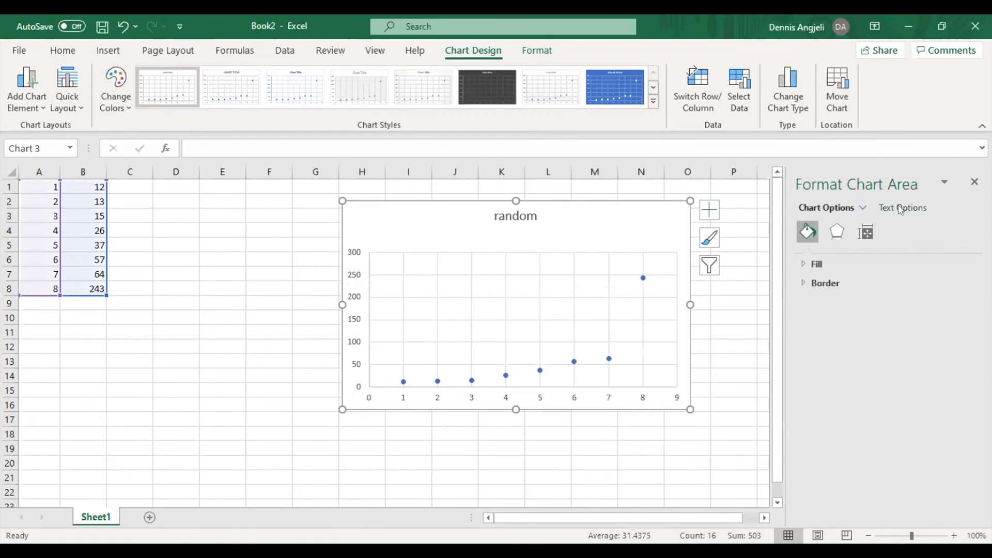
Step: Examine the formatting options for the chart's horizontal axis and expand its label settings
{"action": "left_click", "coordinate": [864, 210]}
{"action": "left_click", "coordinate": [861, 251]}
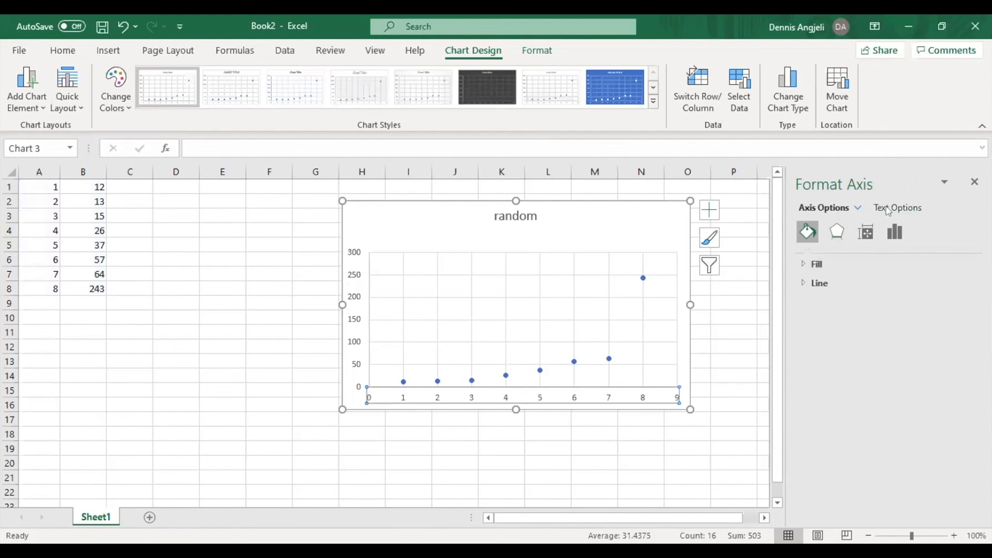
{"action": "left_click", "coordinate": [895, 232]}
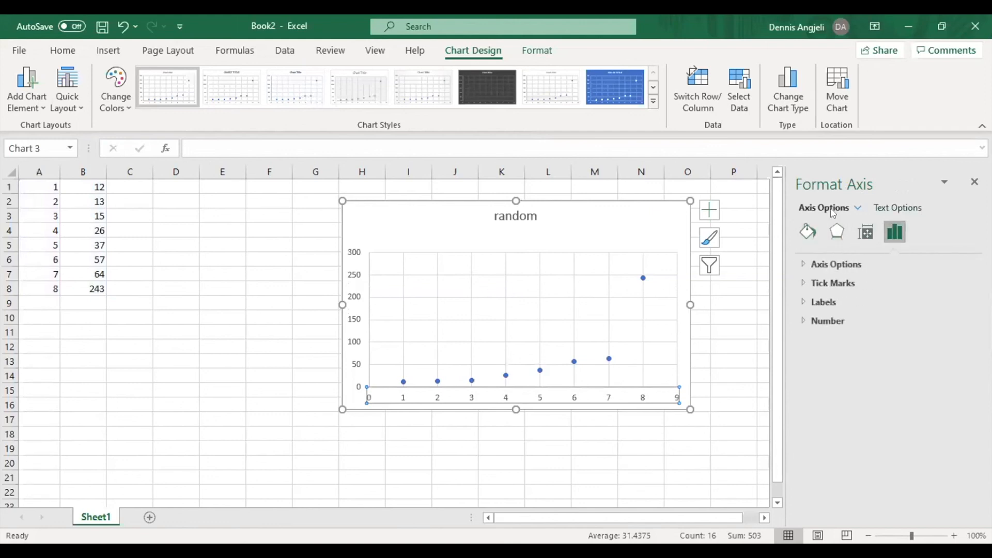
{"action": "left_click", "coordinate": [827, 303]}
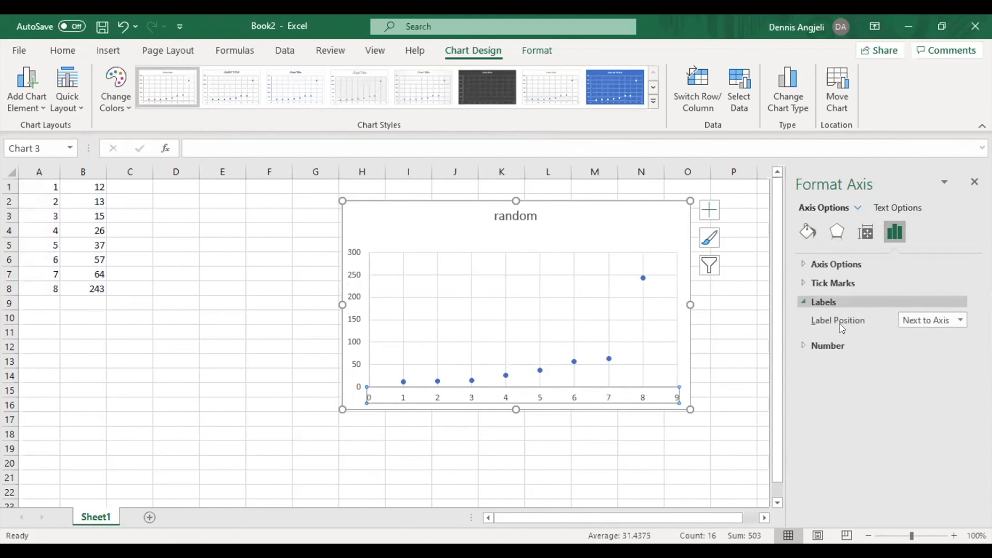
Step: Increase the scatter chart's height by about one row and shift it to span roughly columns G to N
{"action": "left_click_drag", "start_coordinate": [514, 408], "coordinate": [516, 427]}
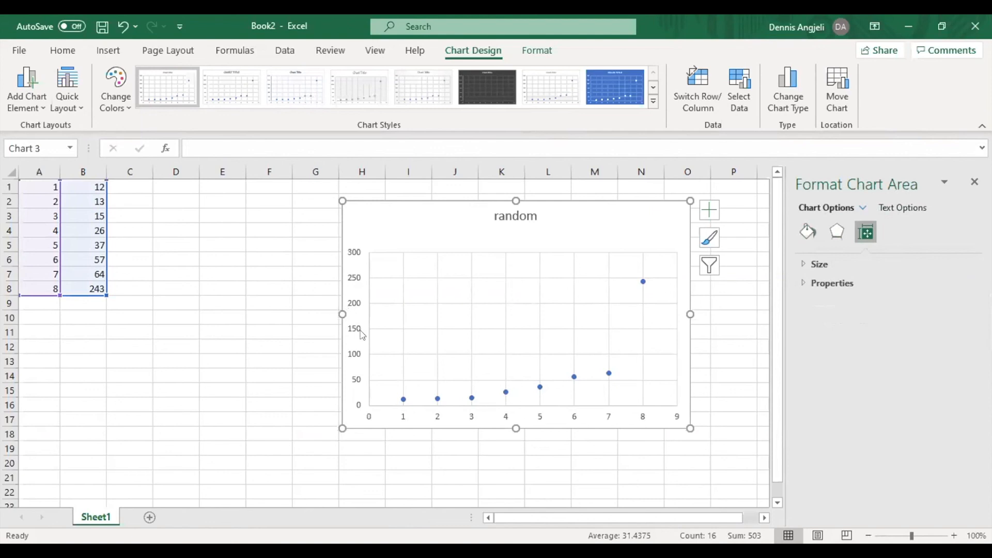
{"action": "left_click", "coordinate": [358, 403]}
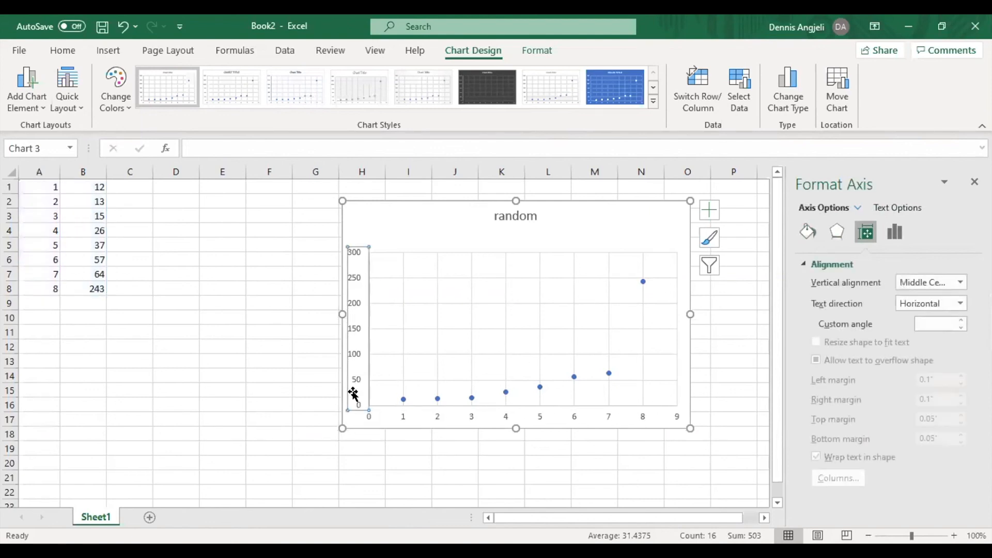
{"action": "left_click", "coordinate": [453, 228]}
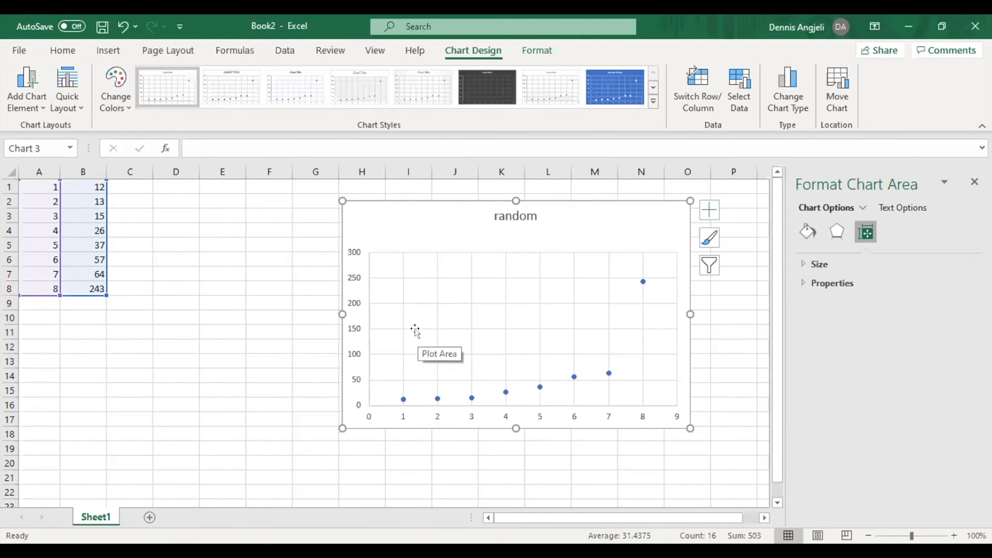
{"action": "left_click_drag", "start_coordinate": [589, 213], "coordinate": [574, 210]}
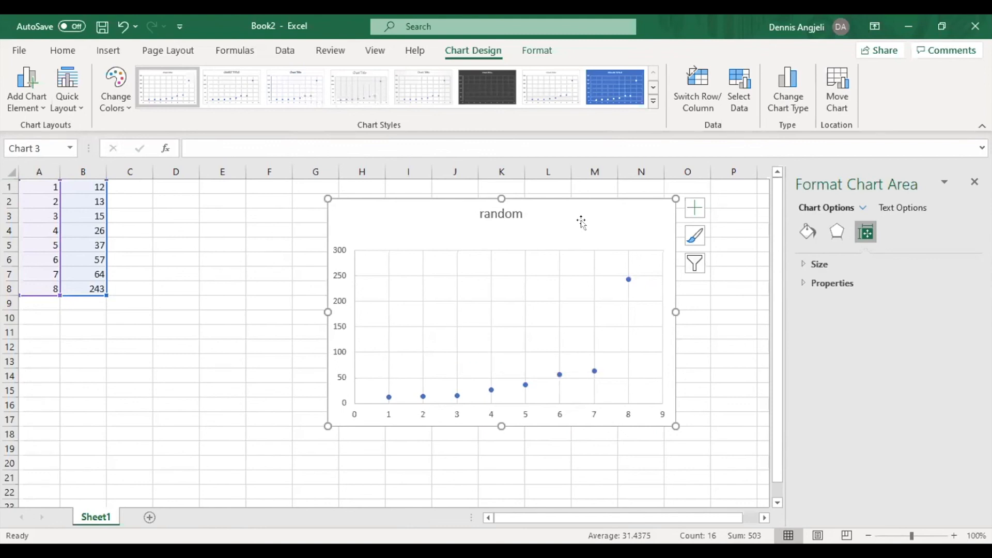
{"action": "left_click_drag", "start_coordinate": [580, 220], "coordinate": [564, 226]}
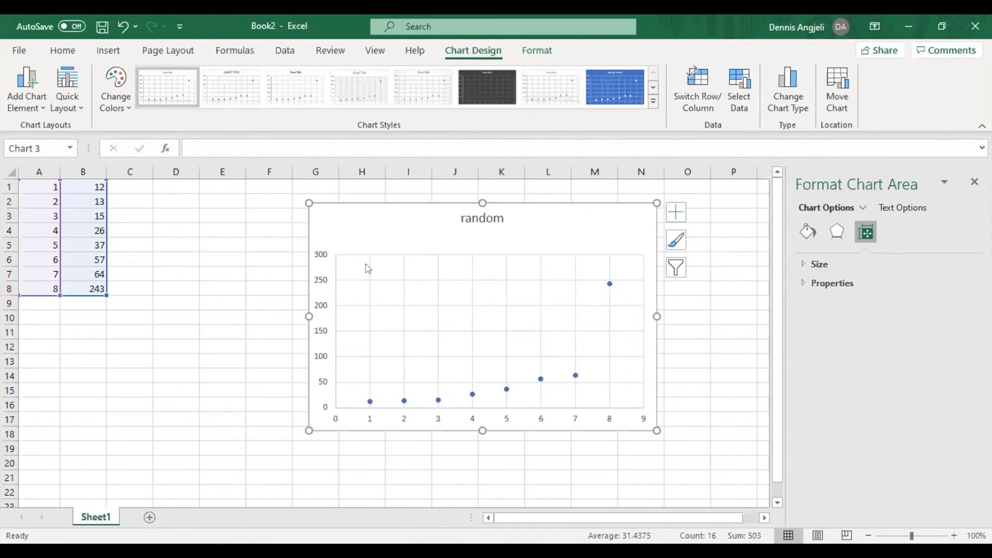
Step: Change the chart type to Clustered Bar and move the chart to start in about column F, below row 3
{"action": "right_click", "coordinate": [558, 251]}
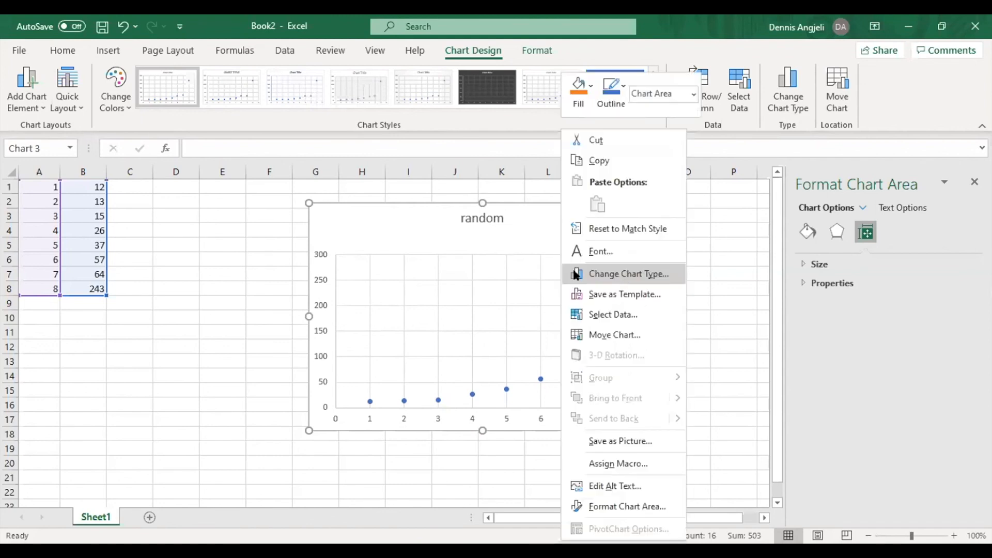
{"action": "left_click", "coordinate": [663, 283]}
{"action": "left_click", "coordinate": [326, 206]}
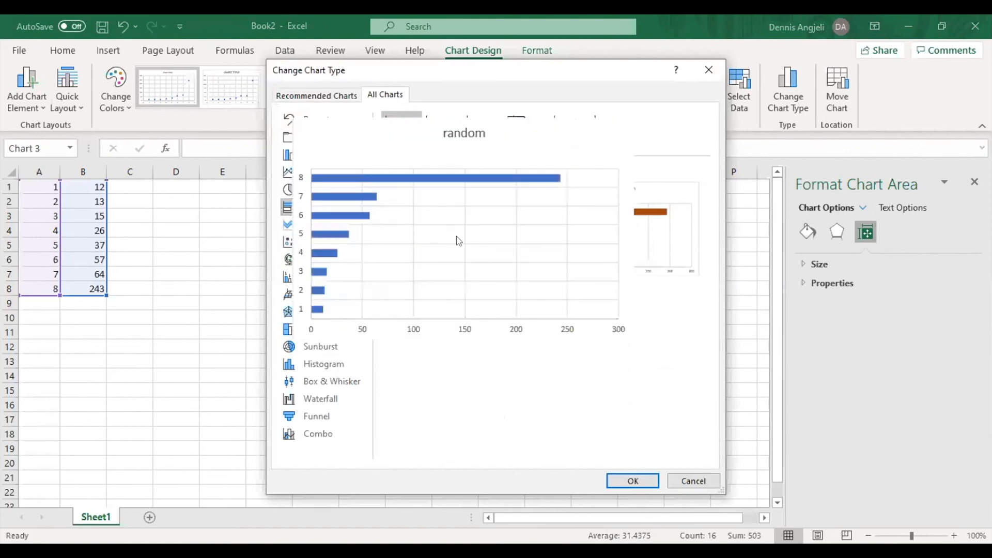
{"action": "mouse_move", "coordinate": [618, 192]}
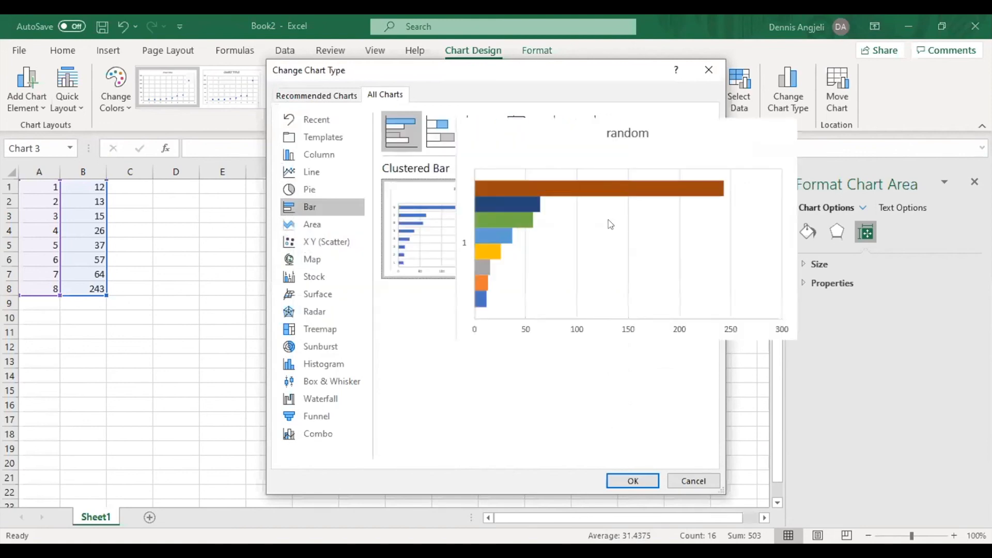
{"action": "left_click", "coordinate": [331, 279]}
{"action": "left_click", "coordinate": [325, 259]}
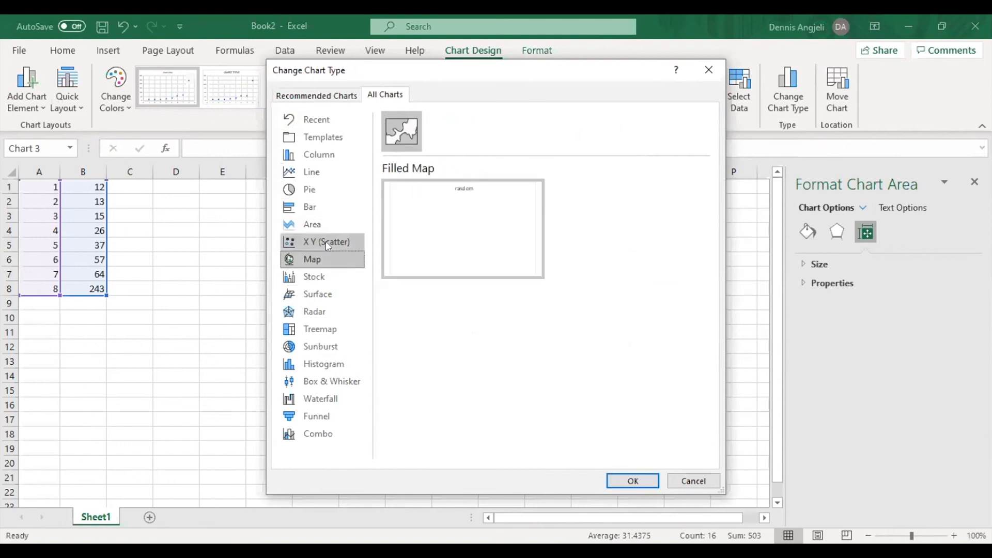
{"action": "left_click", "coordinate": [326, 241]}
{"action": "left_click", "coordinate": [325, 225]}
{"action": "double_click", "coordinate": [326, 206]}
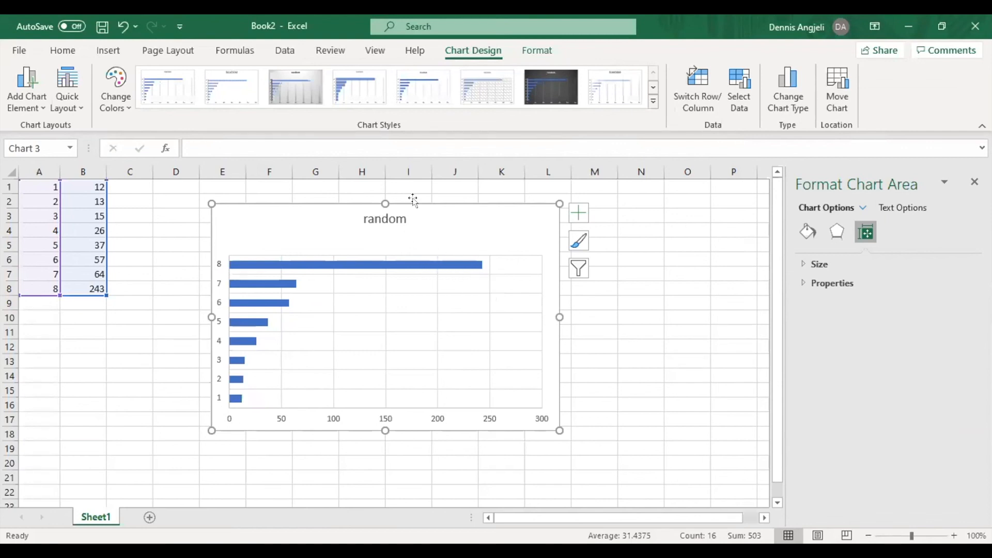
{"action": "left_click_drag", "start_coordinate": [413, 201], "coordinate": [451, 202]}
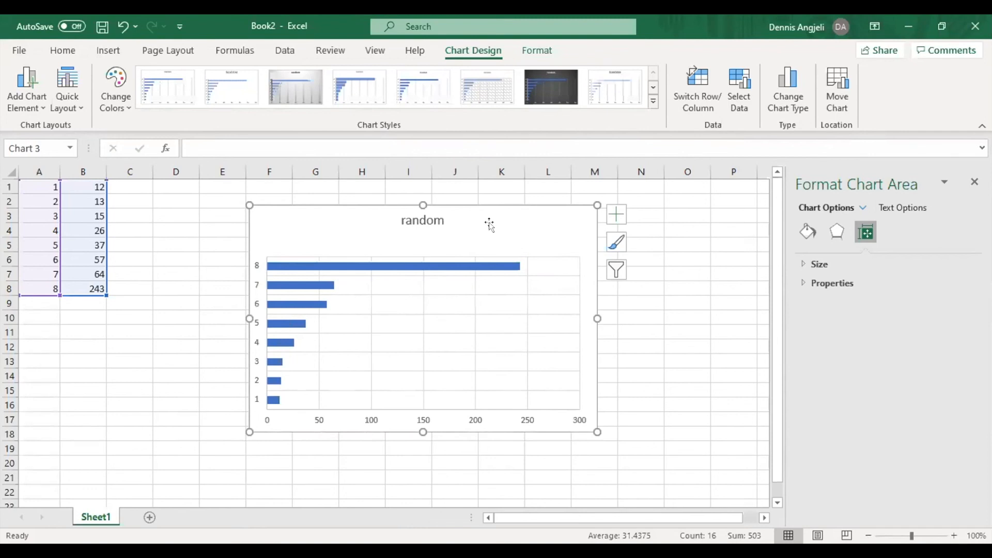
{"action": "left_click_drag", "start_coordinate": [496, 224], "coordinate": [526, 245]}
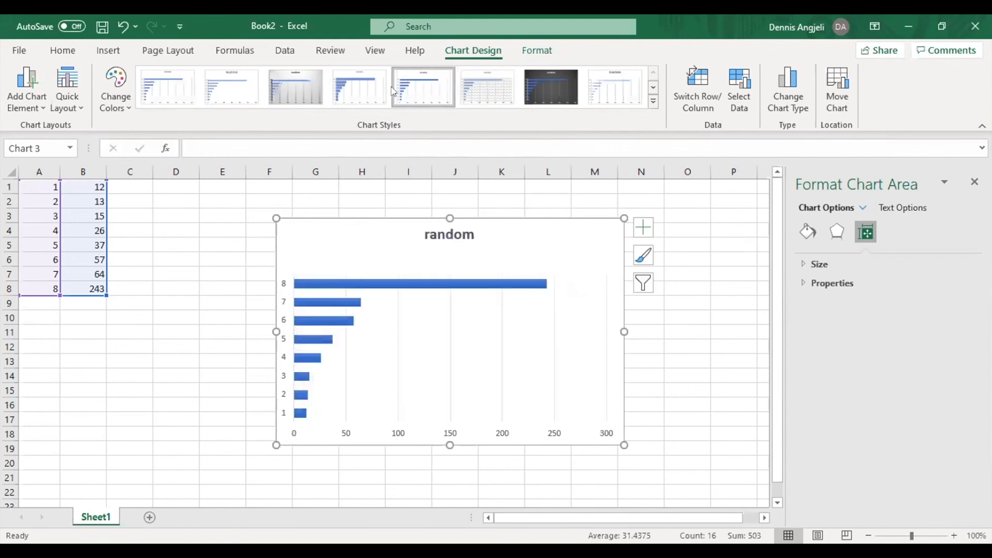
Step: Try several chart styles on the bar chart, including the dark one, and apply the second style with the uppercase title
{"action": "left_click", "coordinate": [600, 92]}
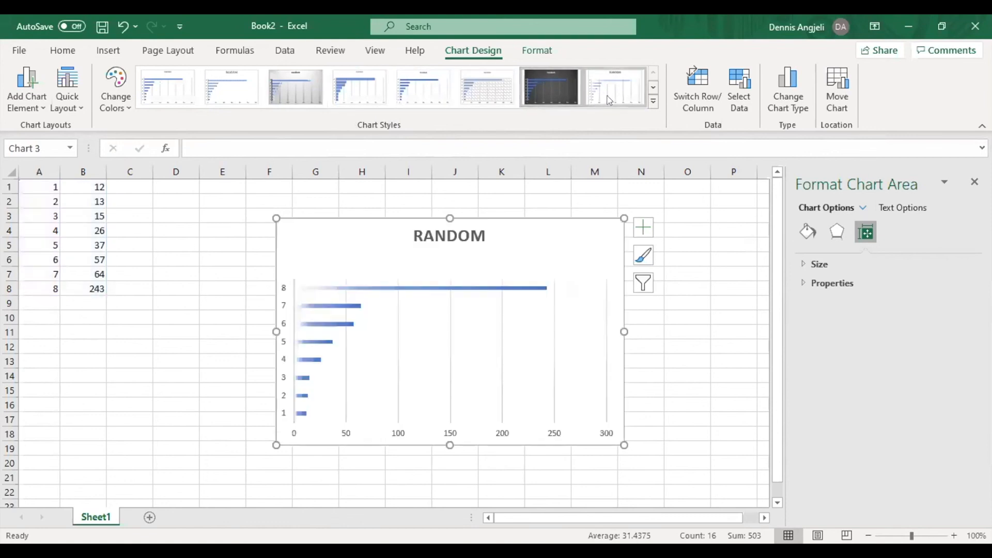
{"action": "left_click", "coordinate": [553, 92]}
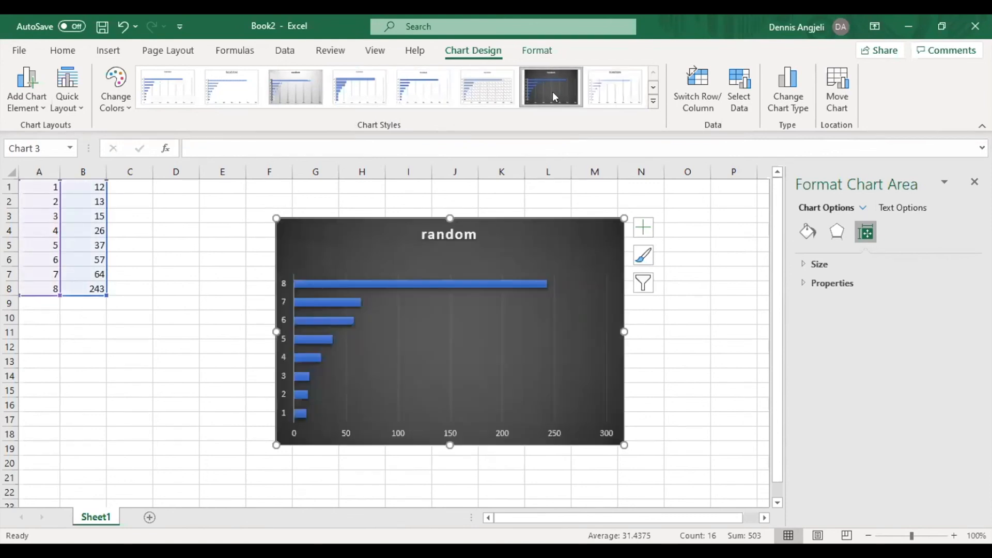
{"action": "left_click", "coordinate": [422, 88]}
{"action": "left_click", "coordinate": [371, 89]}
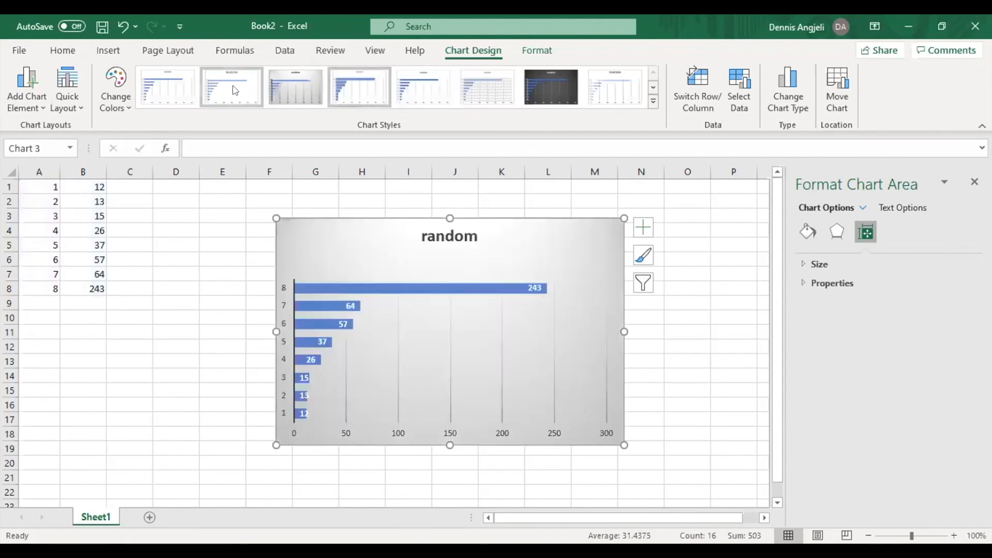
{"action": "left_click", "coordinate": [217, 88]}
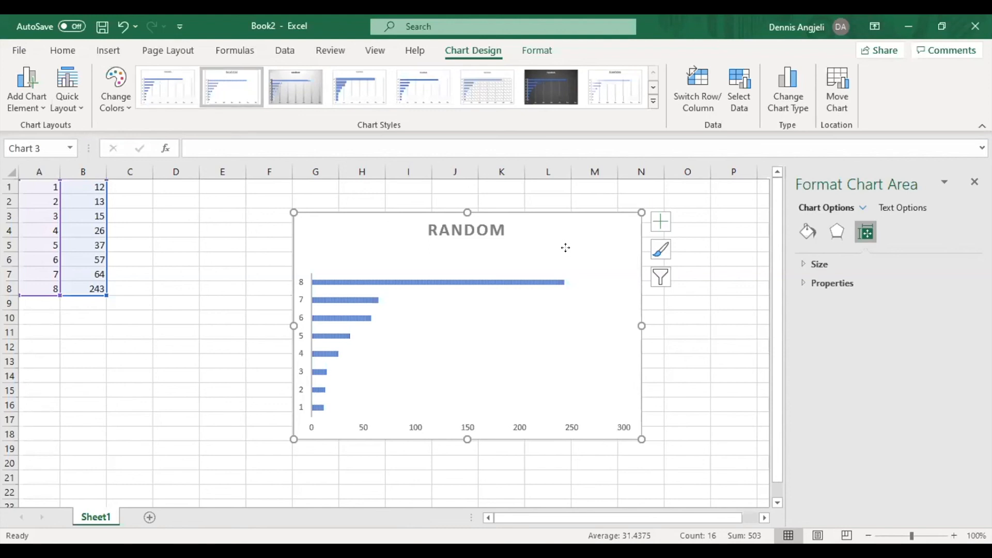
Step: Delete the bar chart from Sheet1
{"action": "left_click_drag", "start_coordinate": [565, 248], "coordinate": [566, 258]}
{"action": "key", "text": "Delete"}
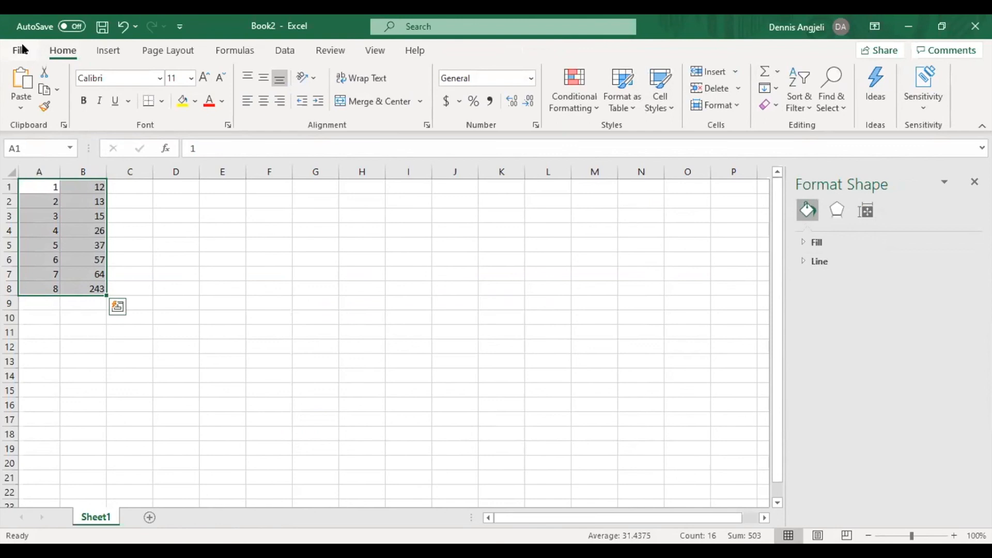
Step: Add four new blank worksheets to the workbook after Sheet1
{"action": "left_click", "coordinate": [150, 517]}
{"action": "left_click", "coordinate": [194, 517]}
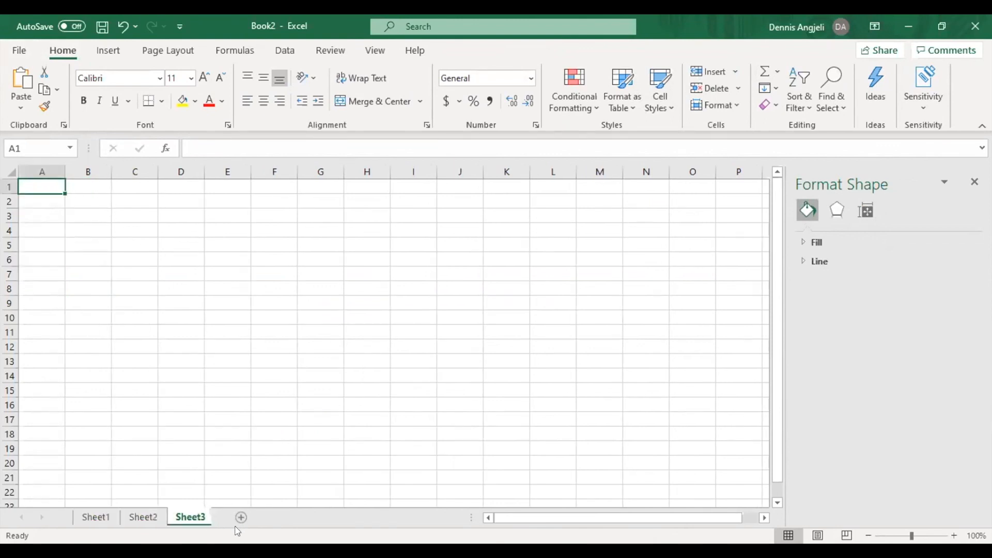
{"action": "left_click", "coordinate": [241, 517]}
{"action": "left_click", "coordinate": [289, 517]}
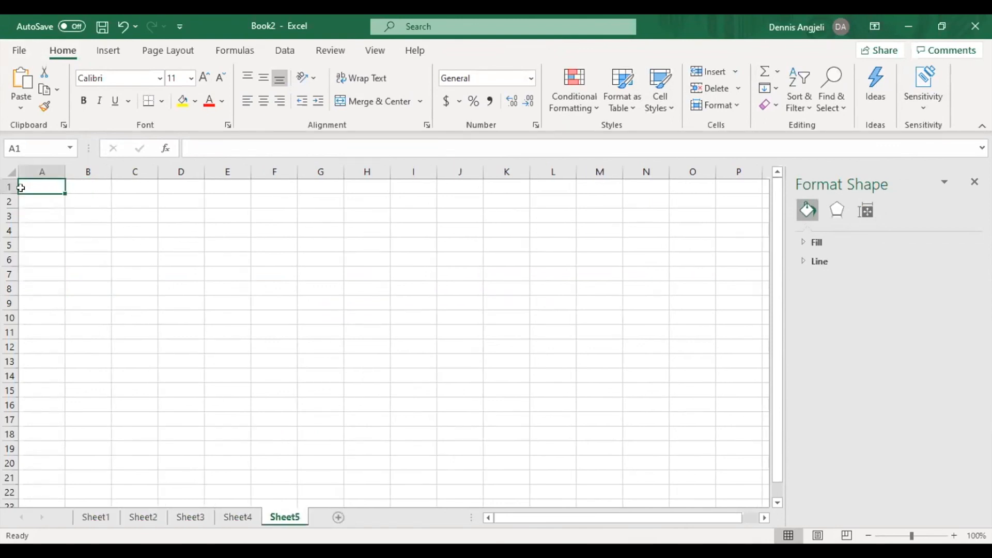
Step: Delete the worksheets Sheet5, Sheet4 and Sheet3
{"action": "right_click", "coordinate": [288, 521]}
{"action": "left_click", "coordinate": [346, 340]}
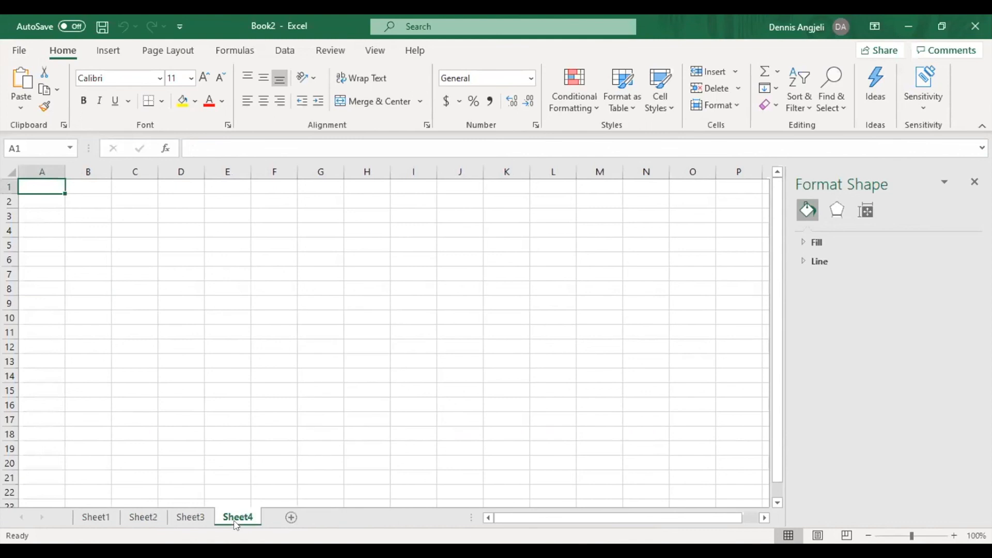
{"action": "right_click", "coordinate": [236, 522]}
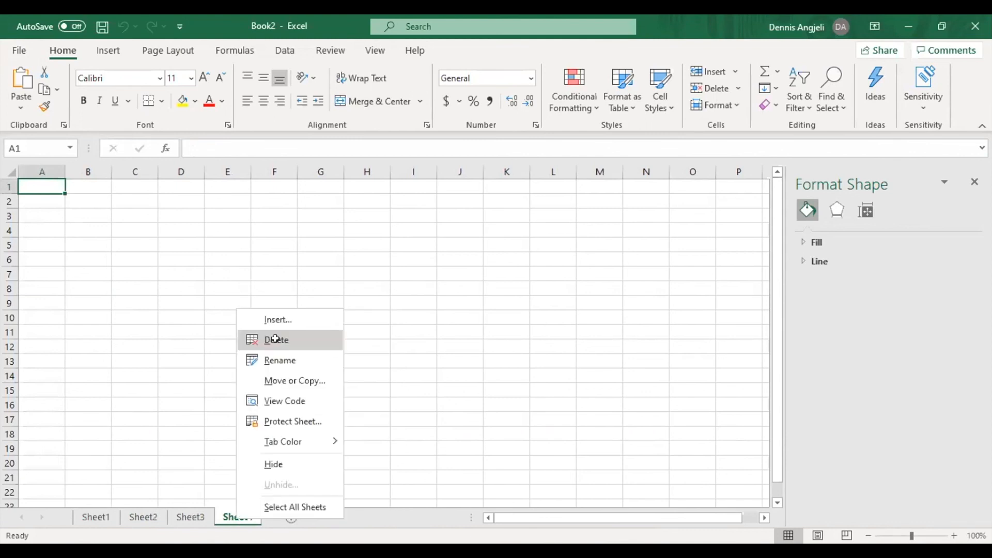
{"action": "left_click", "coordinate": [239, 336]}
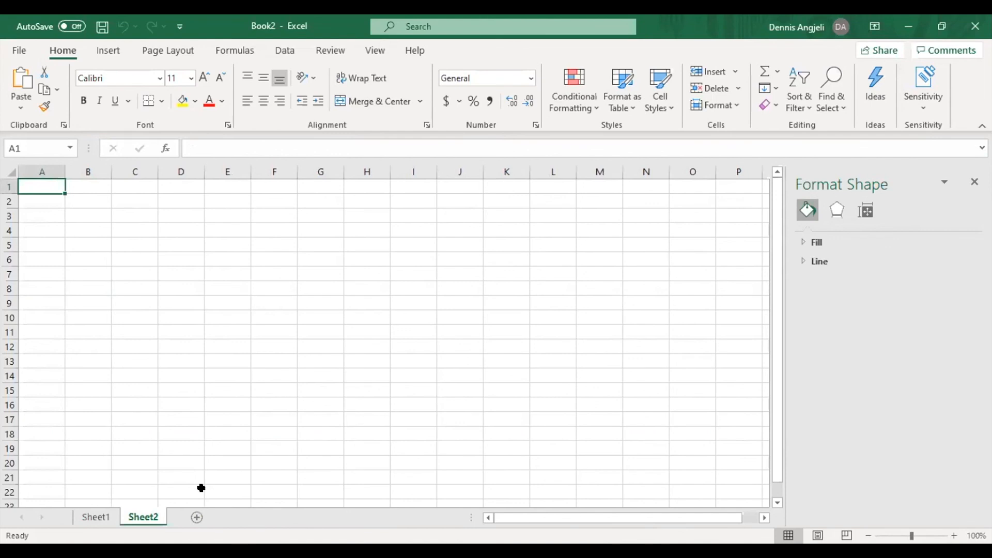
Step: Rename the worksheet Sheet2 as "sheet2" and select cell I14 on it
{"action": "right_click", "coordinate": [136, 520]}
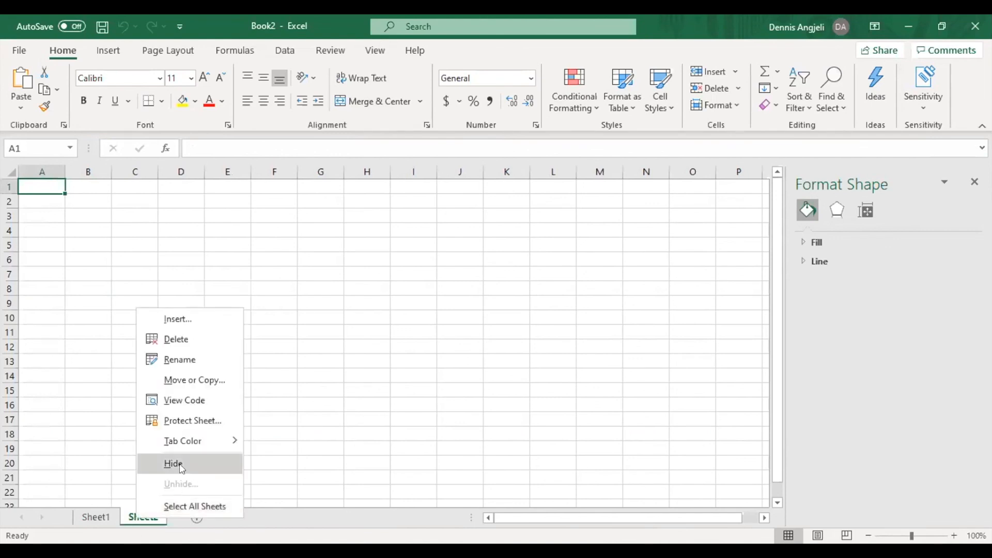
{"action": "left_click", "coordinate": [179, 357]}
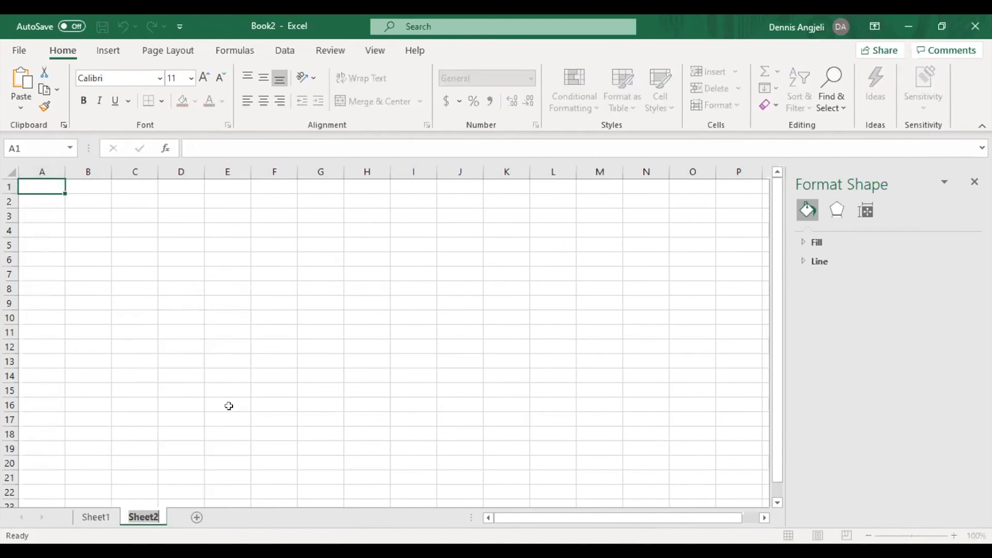
{"action": "type", "text": "sheetlas"}
{"action": "key", "text": "BackSpace"}
{"action": "key", "text": "BackSpace"}
{"action": "key", "text": "BackSpace"}
{"action": "key", "text": "BackSpace"}
{"action": "key", "text": "BackSpace"}
{"action": "key", "text": "BackSpace"}
{"action": "key", "text": "BackSpace"}
{"action": "key", "text": "BackSpace"}
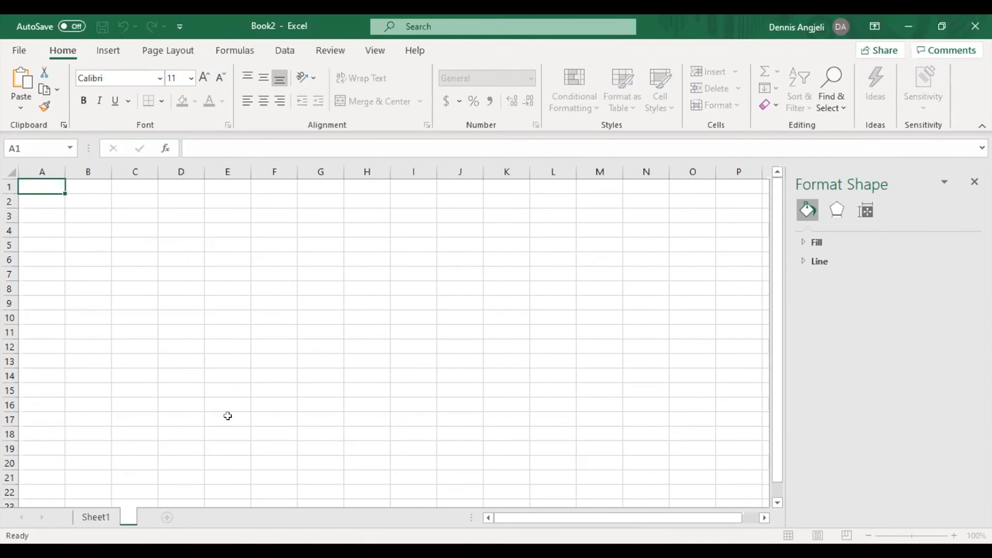
{"action": "type", "text": "sheet2"}
{"action": "key", "text": "Return"}
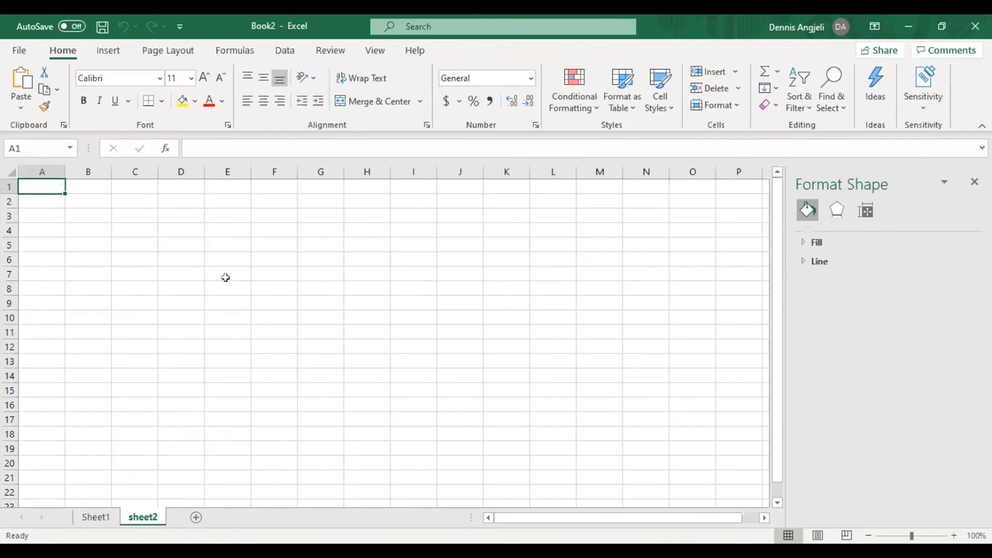
{"action": "left_click", "coordinate": [418, 368]}
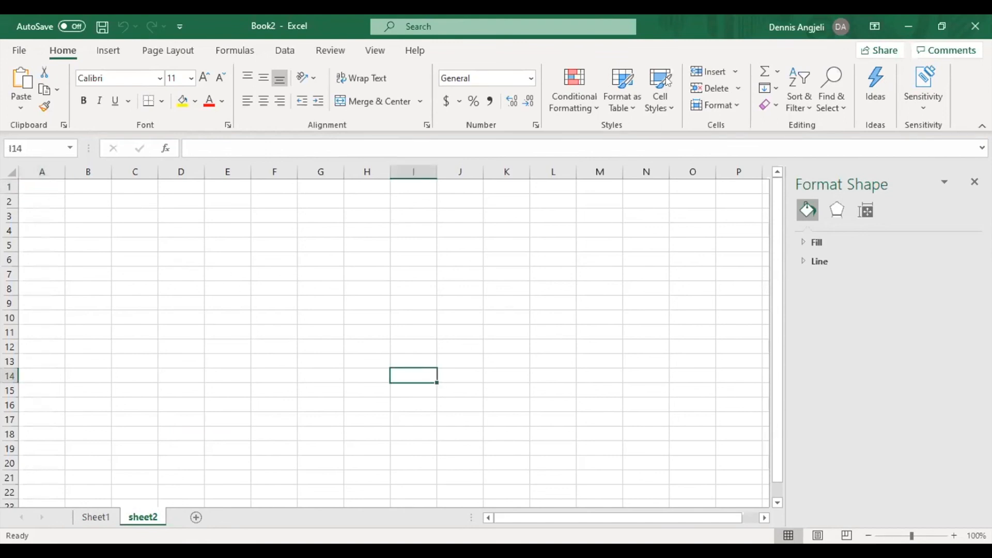